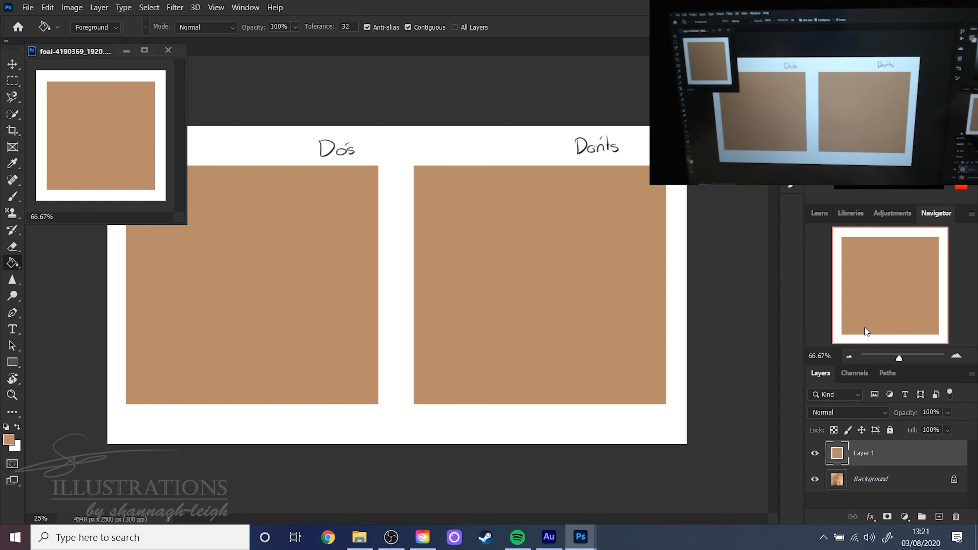
- Revert the foal reference photo to its Crop history state
{"action": "left_click", "coordinate": [792, 54]}
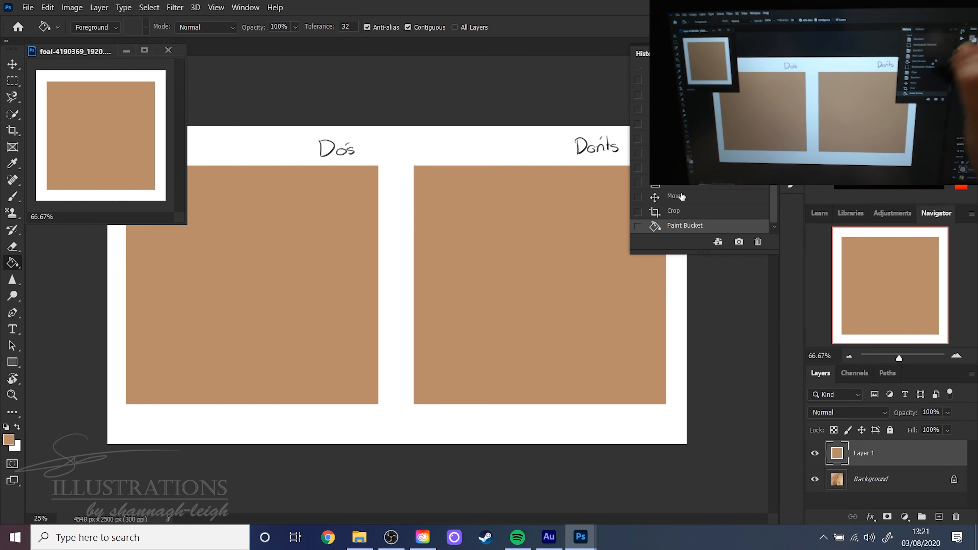
{"action": "left_click", "coordinate": [686, 209]}
{"action": "left_click", "coordinate": [791, 55]}
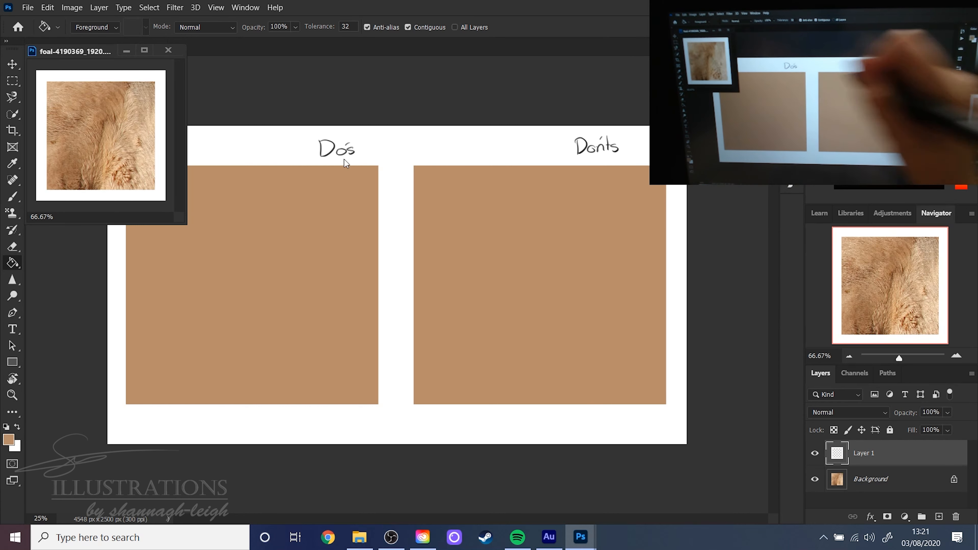
- Enlarge the floating foal reference window slightly and zoom its fur image to 95.12%
{"action": "key", "text": "v"}
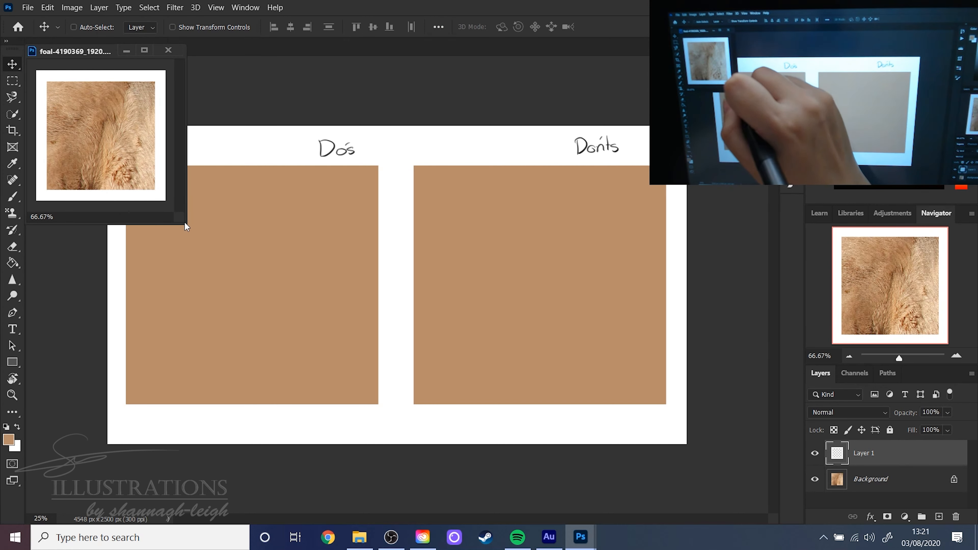
{"action": "left_click_drag", "start_coordinate": [186, 225], "coordinate": [200, 244]}
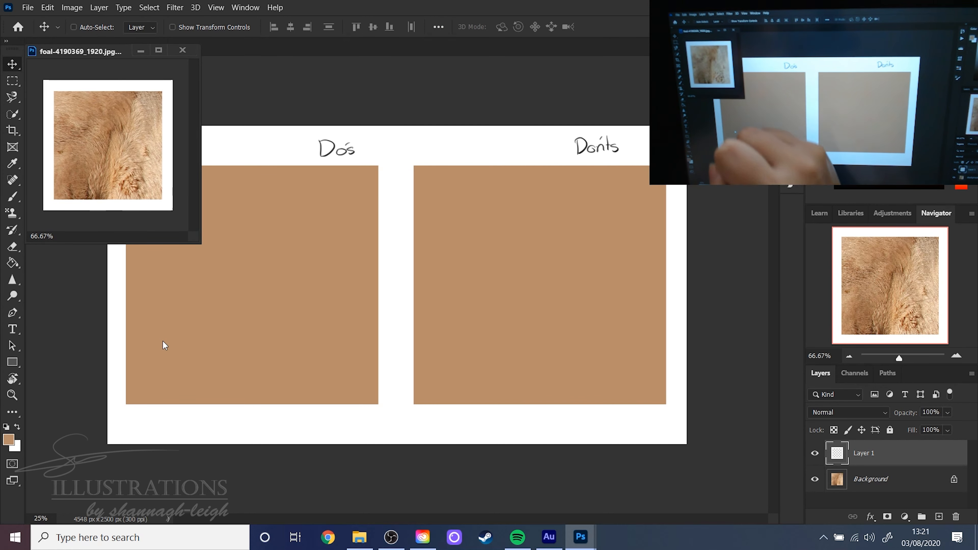
{"action": "left_click_drag", "start_coordinate": [900, 358], "coordinate": [906, 358]}
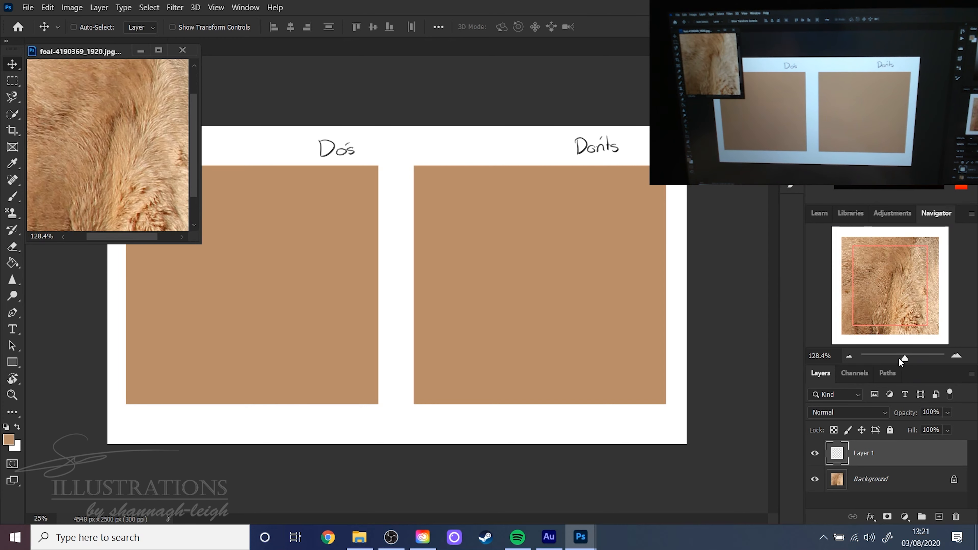
{"action": "left_click", "coordinate": [903, 358]}
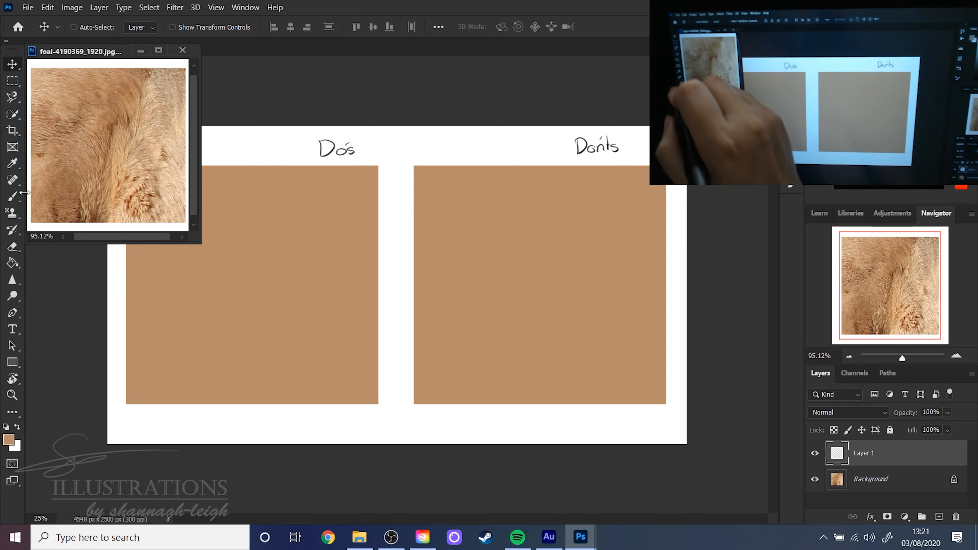
- Activate the Brush tool and hide the Do and Dont square layers in the Do's and Don'ts document
{"action": "left_click", "coordinate": [13, 196]}
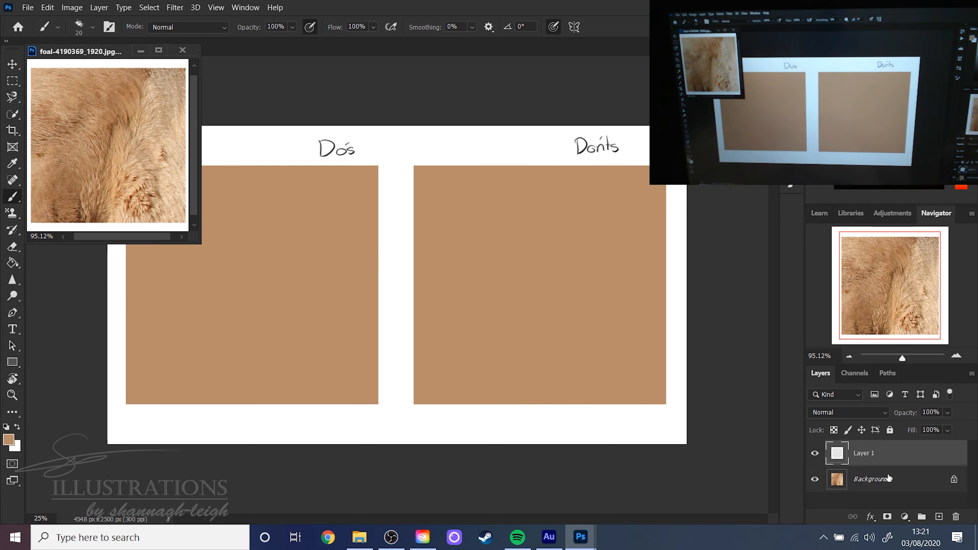
{"action": "left_click", "coordinate": [726, 418]}
{"action": "left_click", "coordinate": [814, 468]}
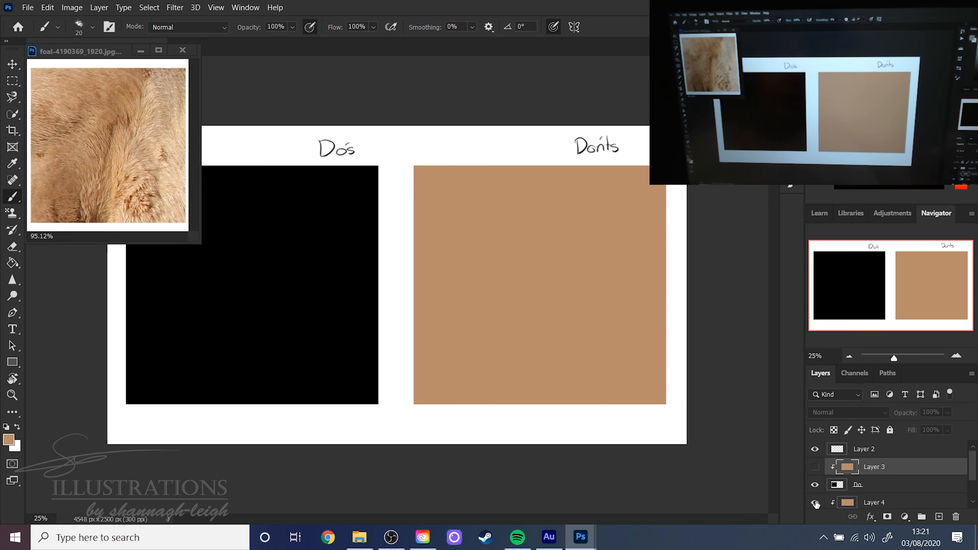
{"action": "left_click", "coordinate": [815, 503]}
{"action": "left_click", "coordinate": [815, 468]}
{"action": "left_click", "coordinate": [815, 502]}
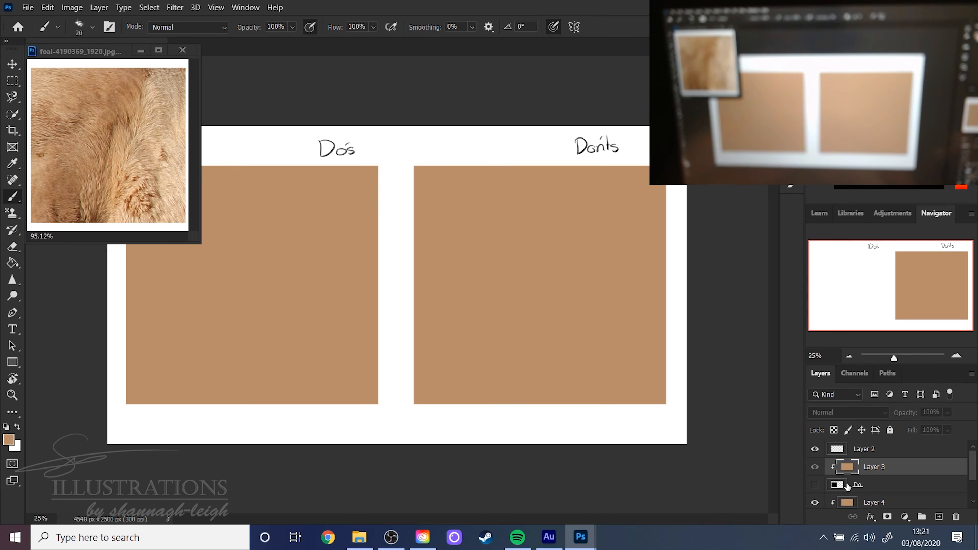
{"action": "left_click", "coordinate": [815, 485]}
{"action": "scroll", "coordinate": [817, 497], "scroll_direction": "down", "scroll_amount": 1}
{"action": "left_click", "coordinate": [816, 501]}
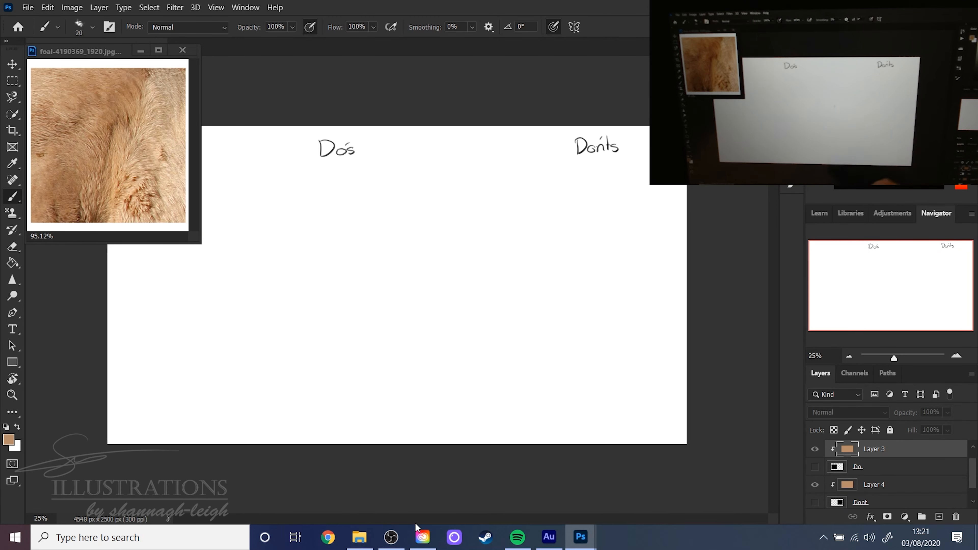
- Add a new layer above Layer 3 and set the brush size to 228 px
{"action": "left_click", "coordinate": [939, 517]}
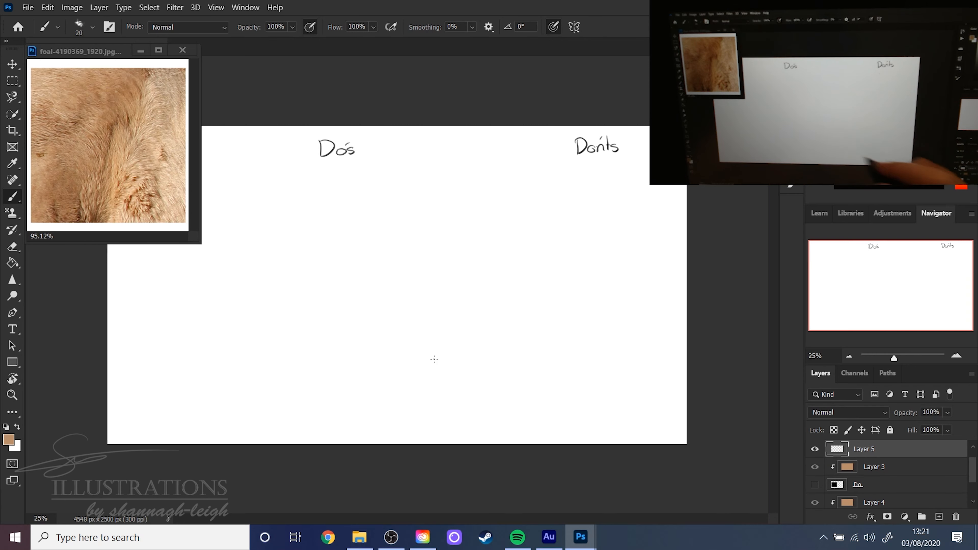
{"action": "right_click", "coordinate": [293, 267]}
{"action": "left_click", "coordinate": [408, 290]}
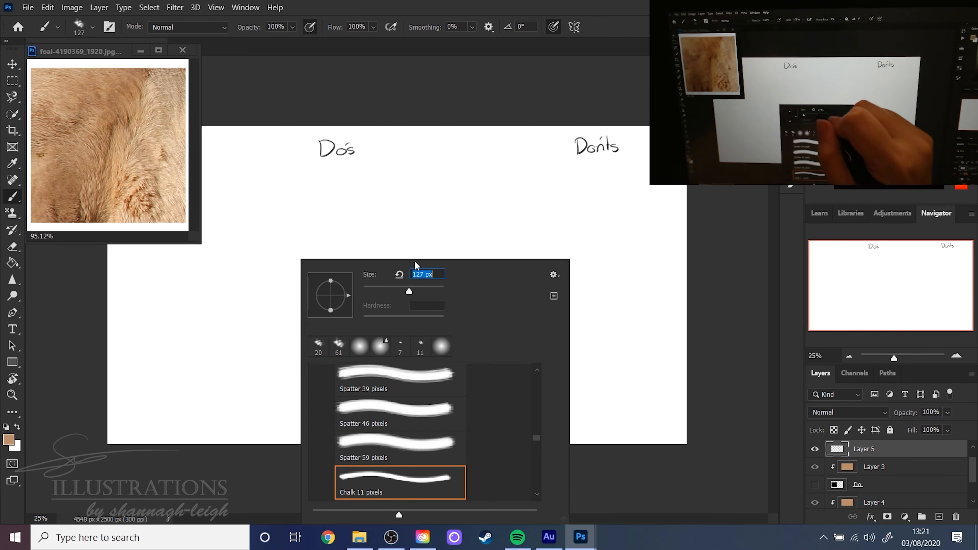
{"action": "left_click_drag", "start_coordinate": [421, 284], "coordinate": [426, 285]}
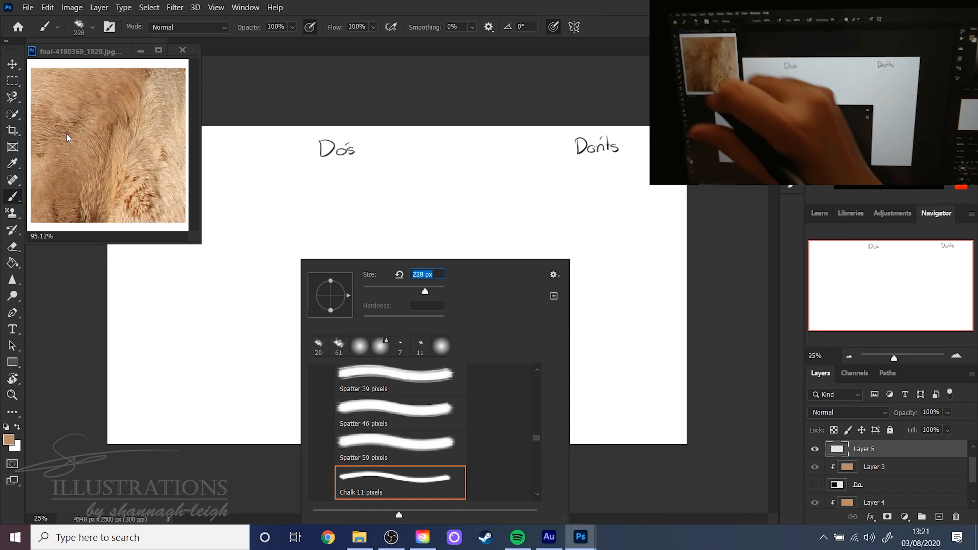
- Set the foreground colour to bright orange ff7200 and the background colour to vivid purple
{"action": "left_click", "coordinate": [8, 440]}
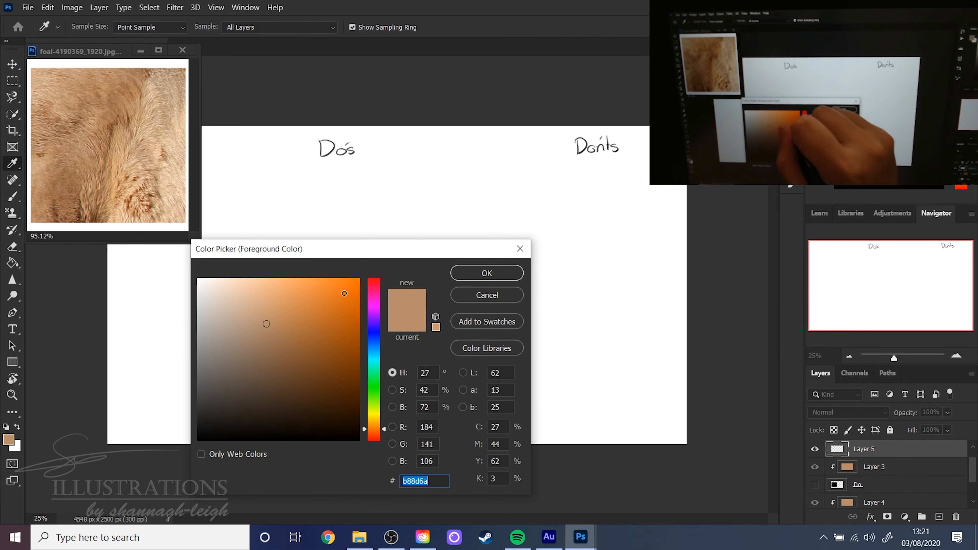
{"action": "left_click", "coordinate": [358, 280]}
{"action": "left_click", "coordinate": [472, 274]}
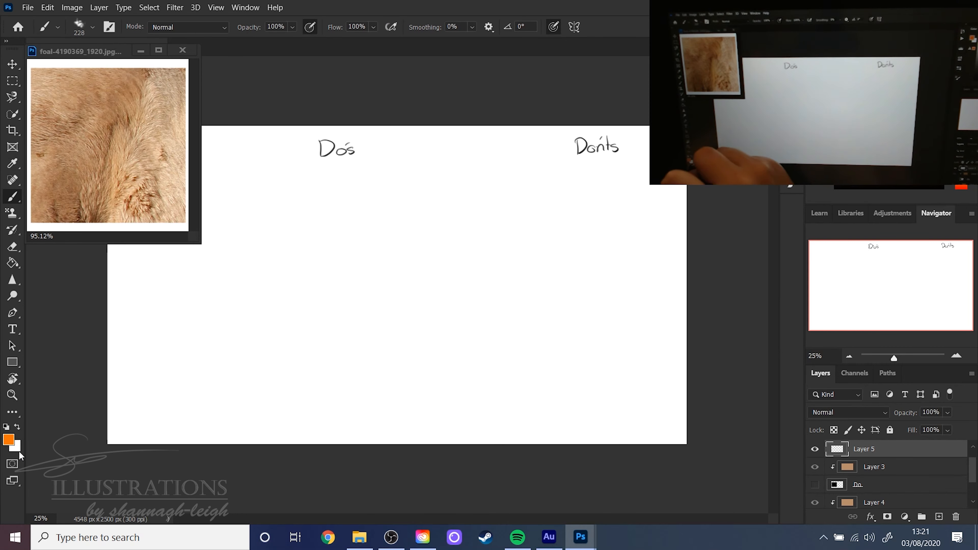
{"action": "left_click", "coordinate": [15, 446]}
{"action": "left_click_drag", "start_coordinate": [370, 407], "coordinate": [384, 273]}
{"action": "left_click_drag", "start_coordinate": [377, 306], "coordinate": [374, 314]}
{"action": "left_click", "coordinate": [483, 277]}
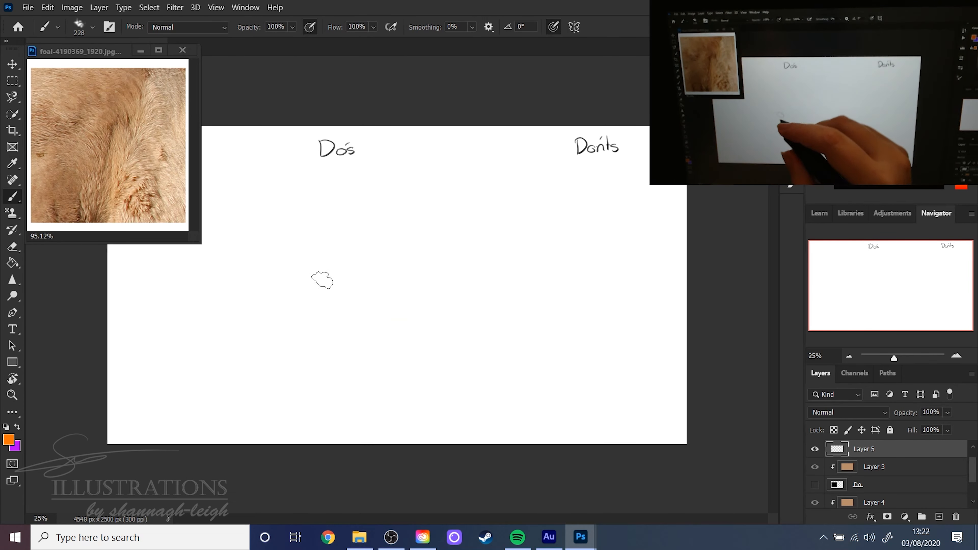
- Increase the brush size to 338 px and lower the brush opacity to 37%
{"action": "right_click", "coordinate": [319, 275]}
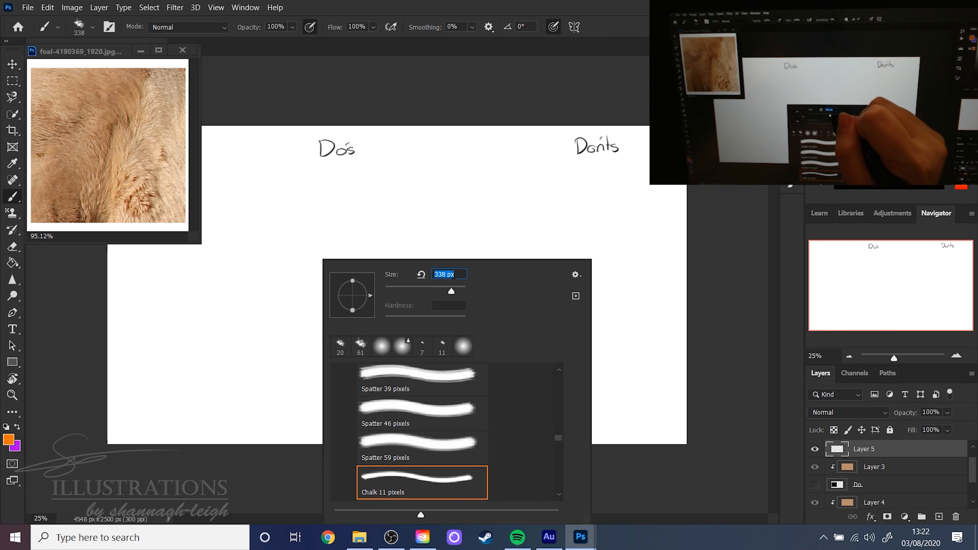
{"action": "left_click", "coordinate": [526, 12]}
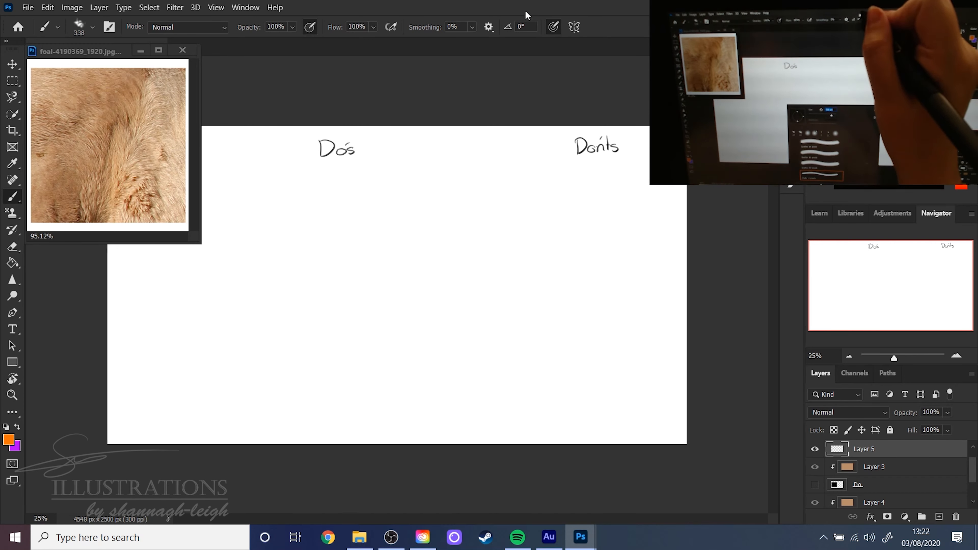
{"action": "right_click", "coordinate": [356, 241]}
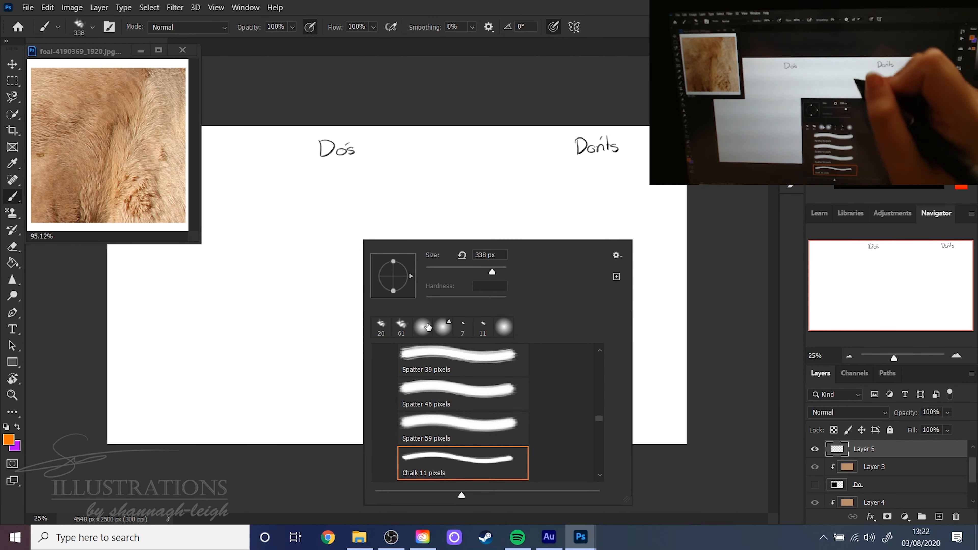
{"action": "left_click", "coordinate": [398, 96]}
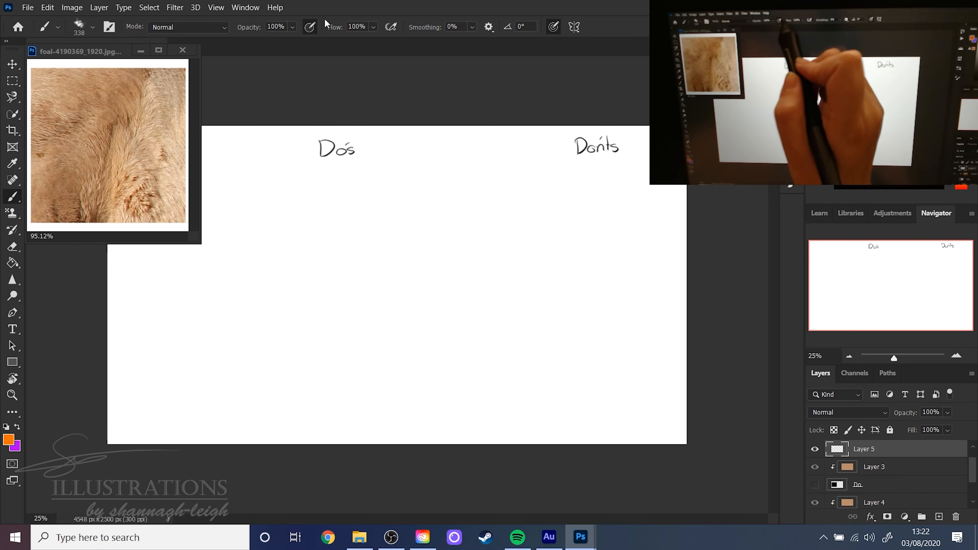
{"action": "left_click", "coordinate": [292, 28]}
{"action": "left_click", "coordinate": [273, 42]}
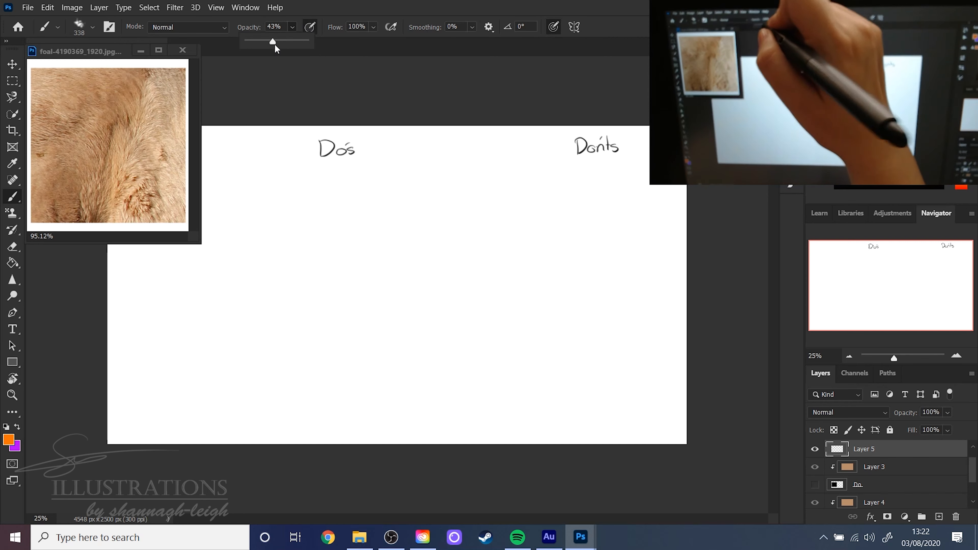
{"action": "left_click", "coordinate": [269, 41]}
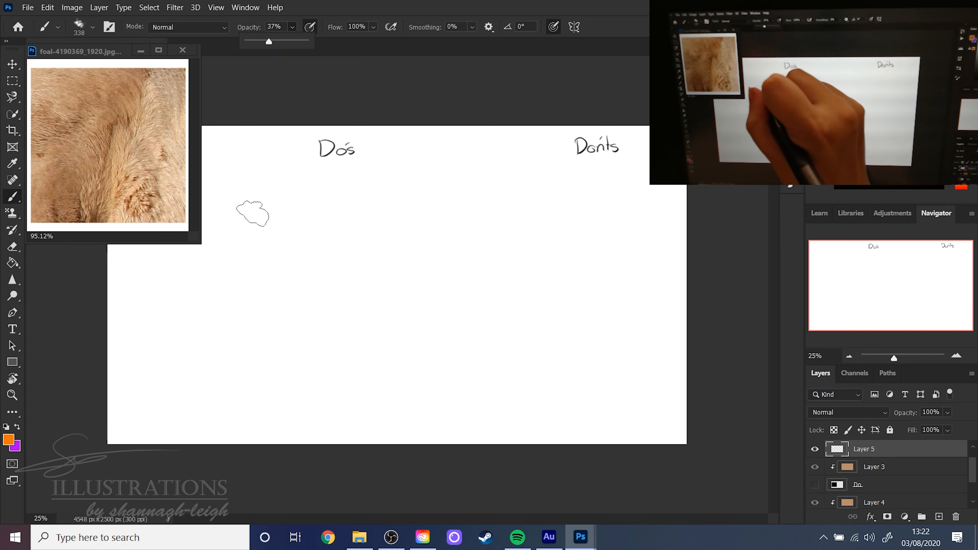
- Paint an orange patch below the Do's heading and a purple patch diagonally below it
{"action": "mouse_move", "coordinate": [256, 213]}
{"action": "left_mouse_down"}
{"action": "mouse_move", "coordinate": [224, 262]}
{"action": "mouse_move", "coordinate": [272, 230]}
{"action": "mouse_move", "coordinate": [264, 260]}
{"action": "mouse_move", "coordinate": [243, 263]}
{"action": "mouse_move", "coordinate": [267, 227]}
{"action": "left_mouse_up"}
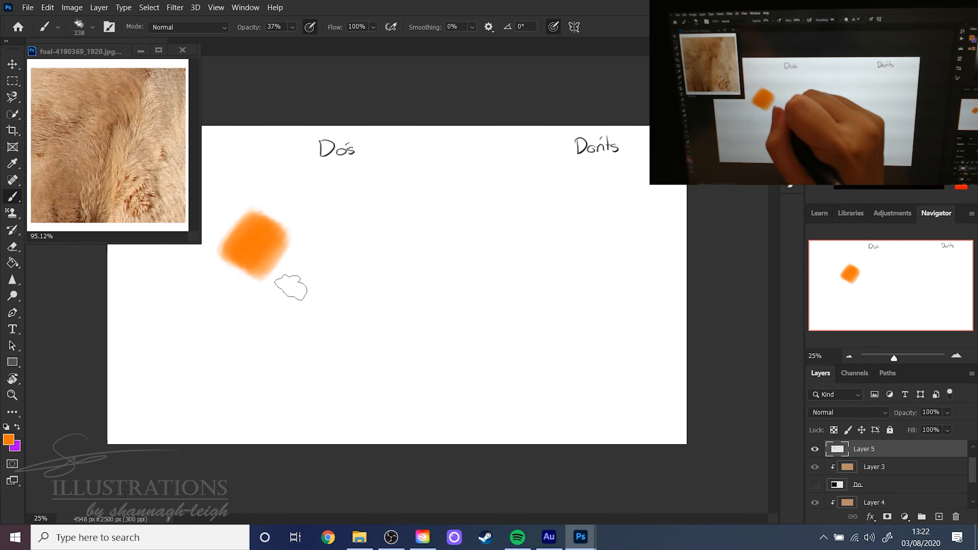
{"action": "key", "text": "x"}
{"action": "mouse_move", "coordinate": [306, 262]}
{"action": "left_mouse_down"}
{"action": "mouse_move", "coordinate": [300, 281]}
{"action": "mouse_move", "coordinate": [328, 274]}
{"action": "mouse_move", "coordinate": [331, 293]}
{"action": "mouse_move", "coordinate": [291, 284]}
{"action": "mouse_move", "coordinate": [300, 311]}
{"action": "left_mouse_up"}
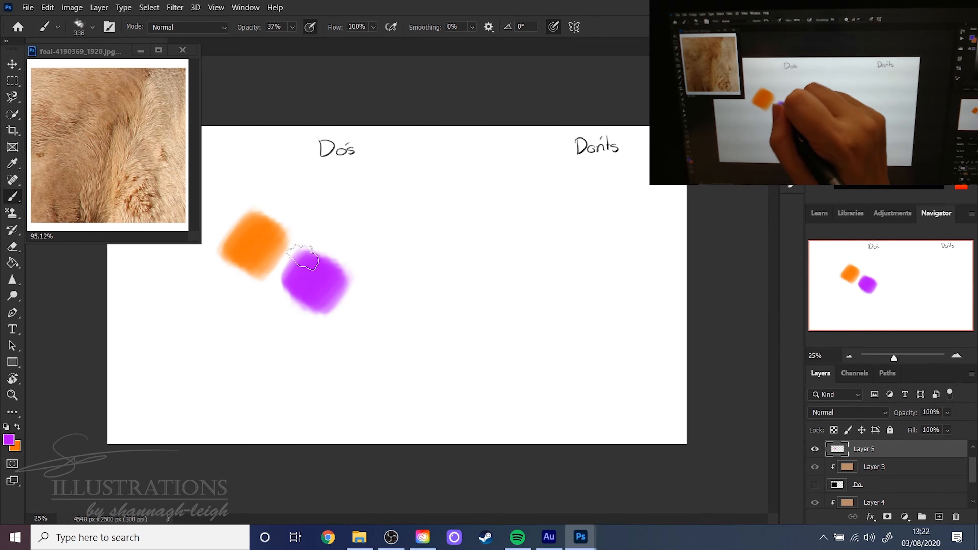
- Blend the orange and purple patches where they meet by layering strokes in alternating foreground and background colours
{"action": "mouse_move", "coordinate": [303, 257]}
{"action": "left_mouse_down"}
{"action": "mouse_move", "coordinate": [283, 270]}
{"action": "mouse_move", "coordinate": [289, 259]}
{"action": "left_mouse_up"}
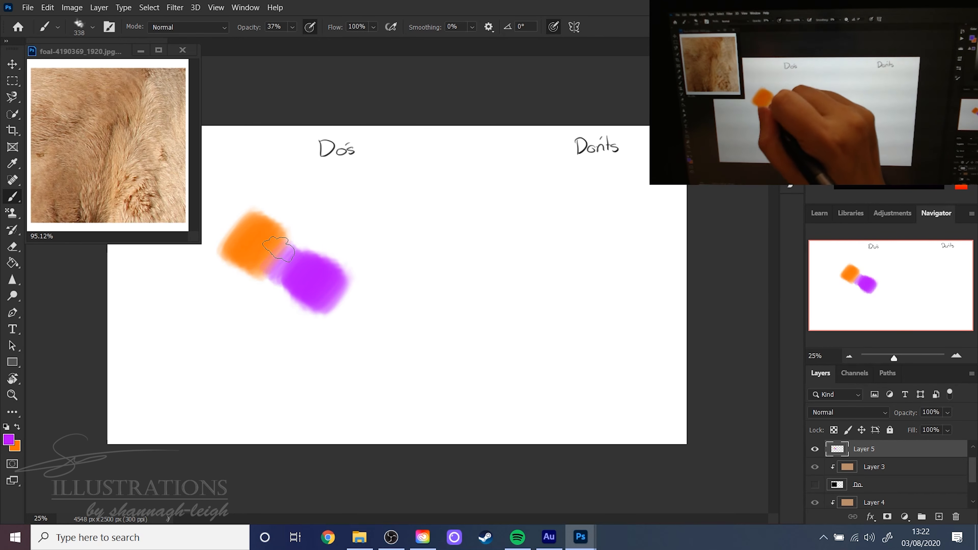
{"action": "key", "text": "x"}
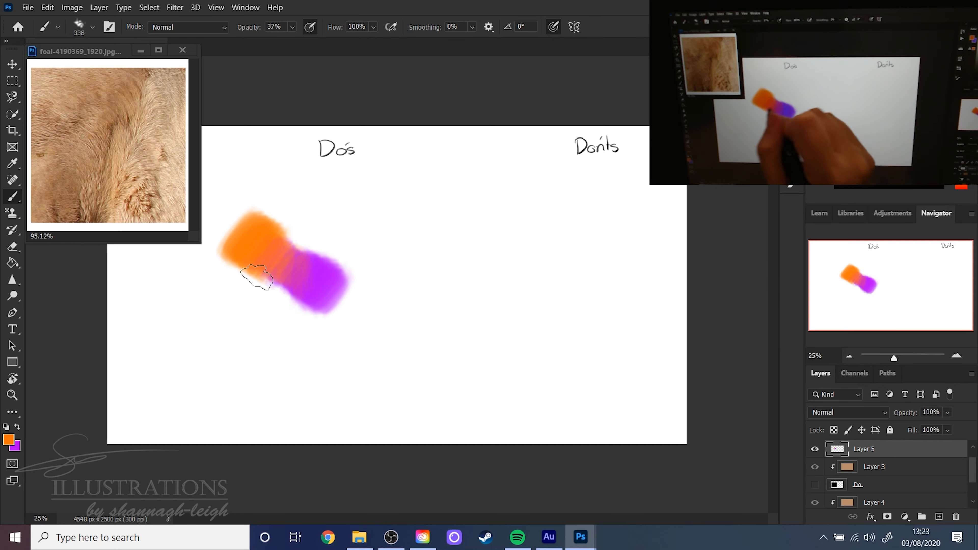
{"action": "key", "text": "x"}
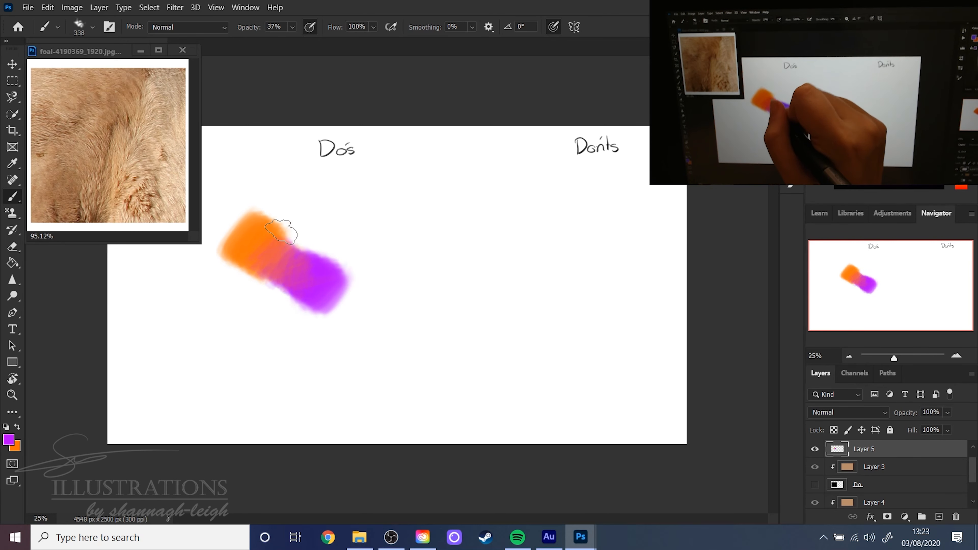
{"action": "key", "text": "x"}
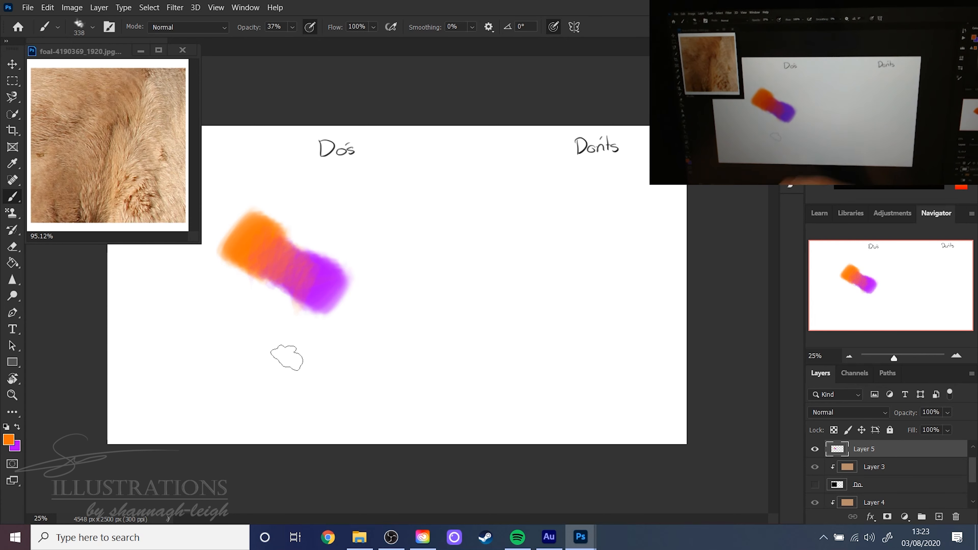
{"action": "key", "text": "x"}
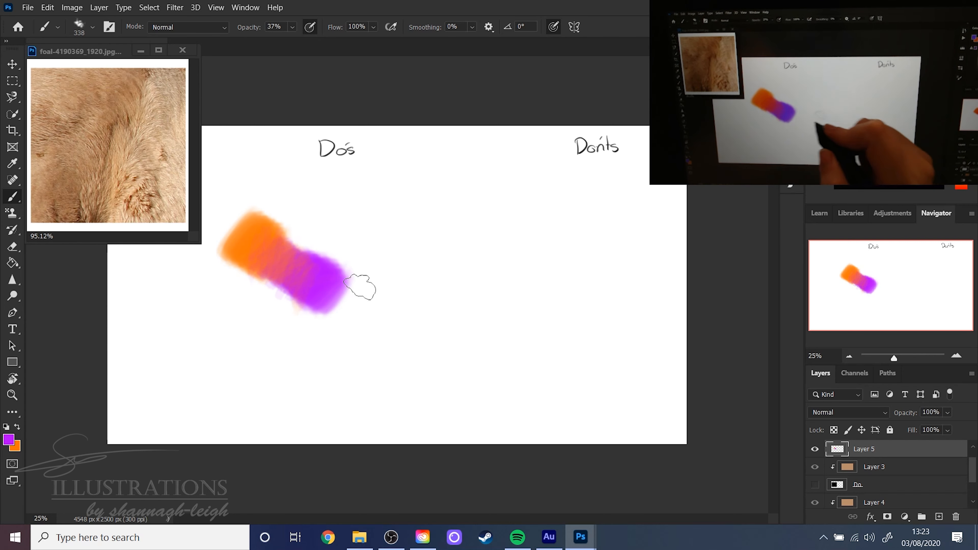
- Reduce the brush size to 45 px
{"action": "right_click", "coordinate": [347, 301]}
{"action": "left_click_drag", "start_coordinate": [432, 294], "coordinate": [430, 292]}
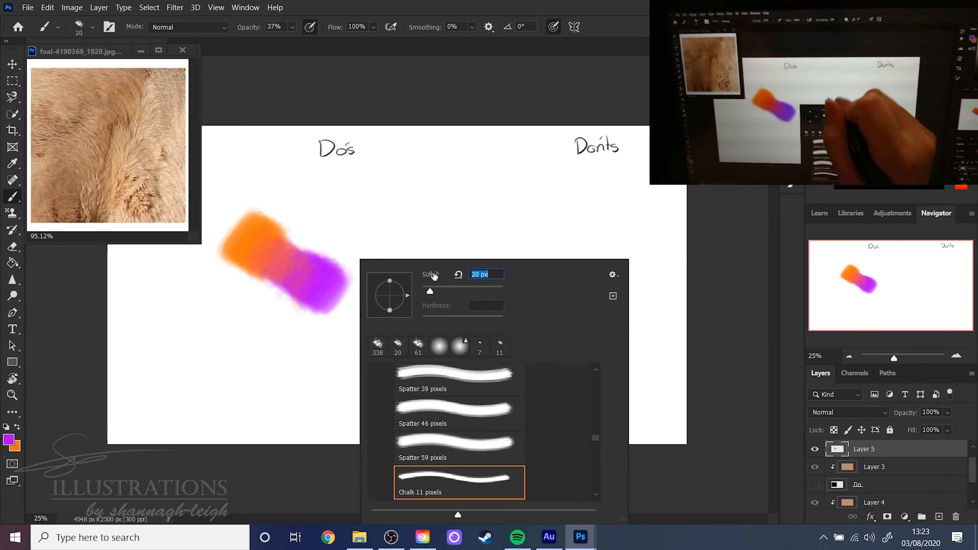
{"action": "key", "text": "Return"}
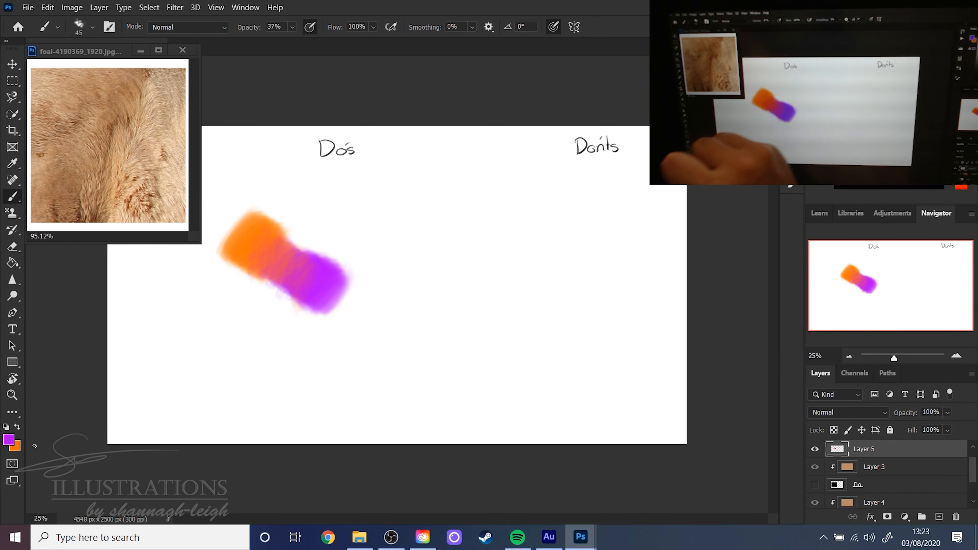
- Set the foreground colour to a lighter purple, c53aff, and the background colour to a lighter orange, ffa155
{"action": "left_click", "coordinate": [8, 439]}
{"action": "left_click", "coordinate": [323, 279]}
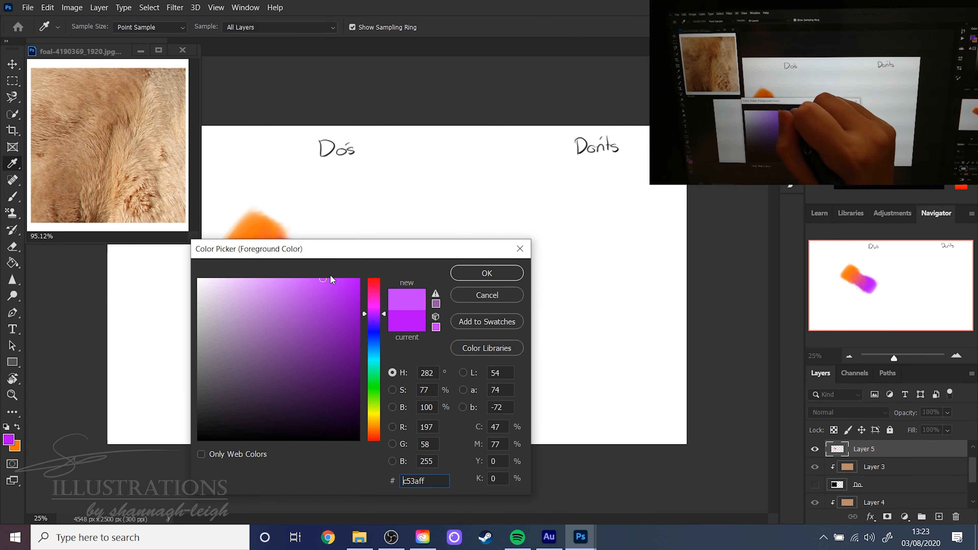
{"action": "left_click", "coordinate": [485, 274]}
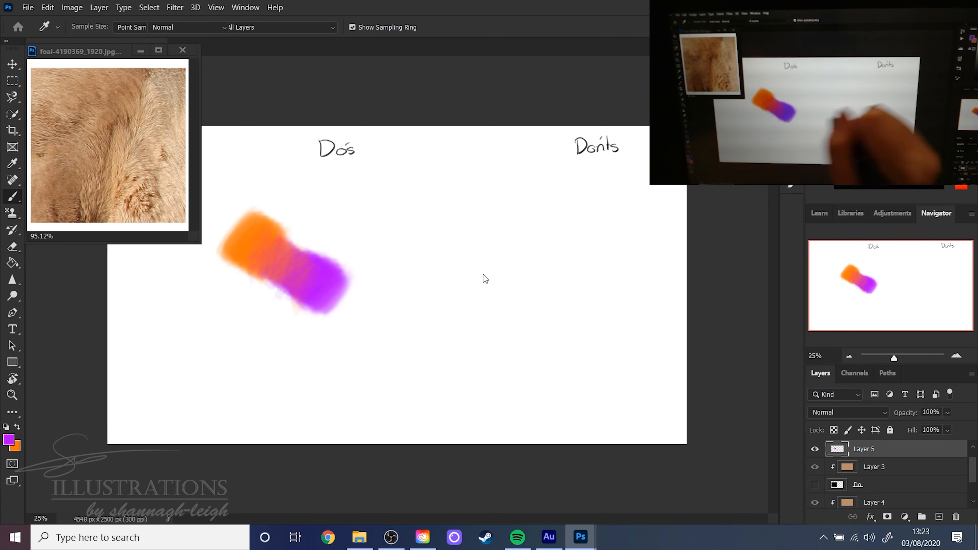
{"action": "key", "text": "b"}
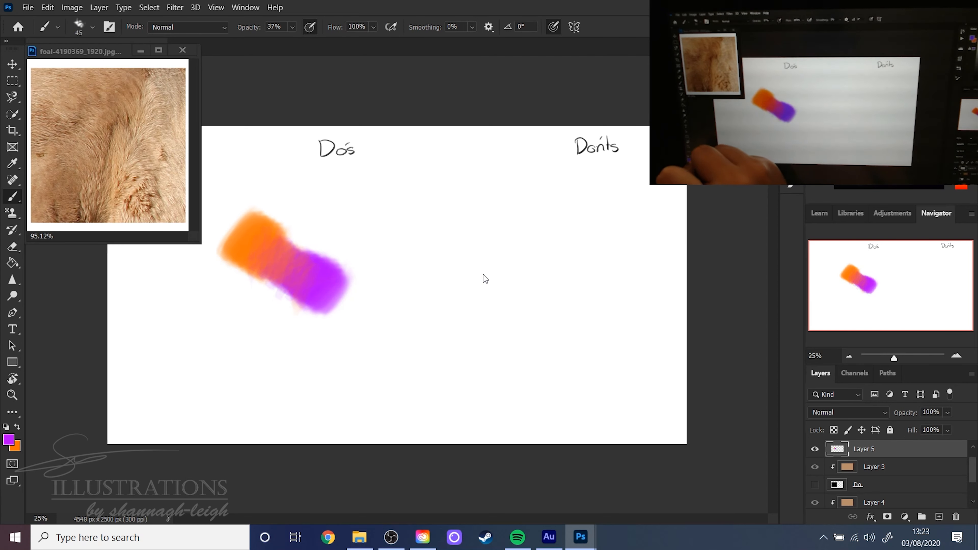
{"action": "left_click", "coordinate": [21, 451]}
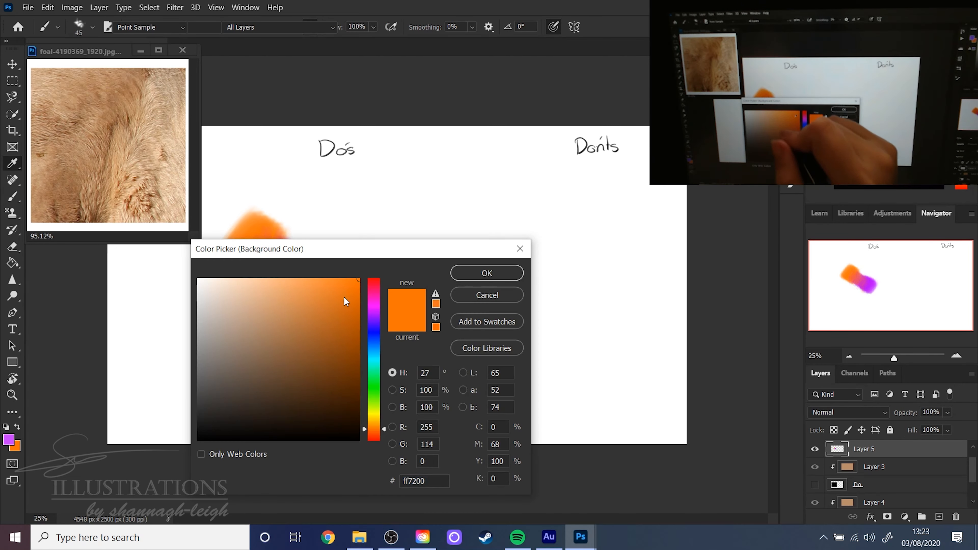
{"action": "left_click", "coordinate": [305, 279]}
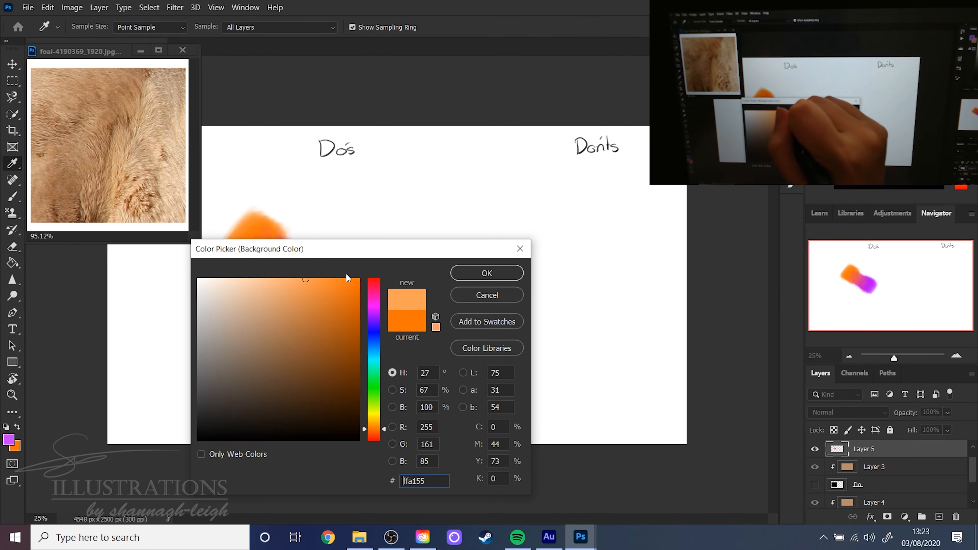
{"action": "left_click", "coordinate": [486, 273]}
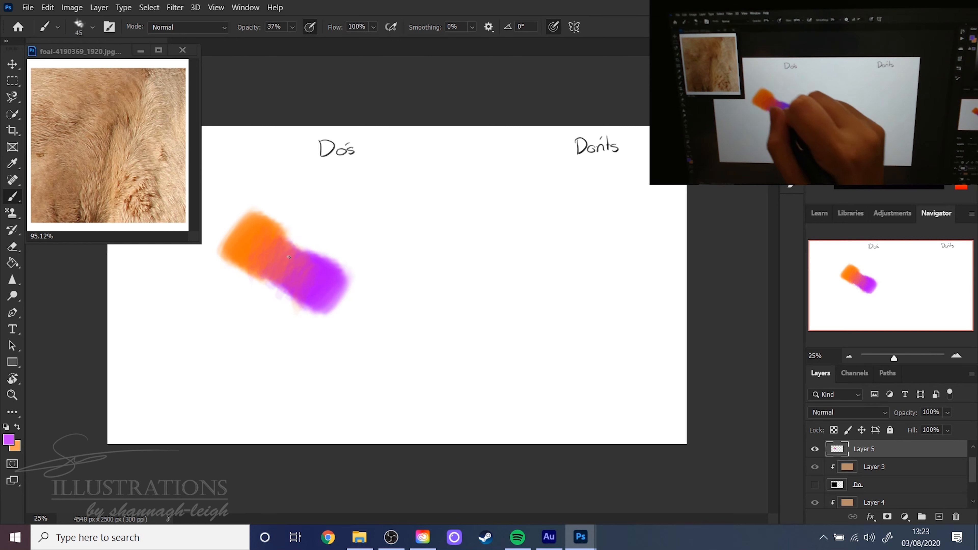
- Raise the brush opacity to 75% and paint fine lighter purple and orange fur strokes across the blended area under Do's
{"action": "left_click", "coordinate": [292, 26]}
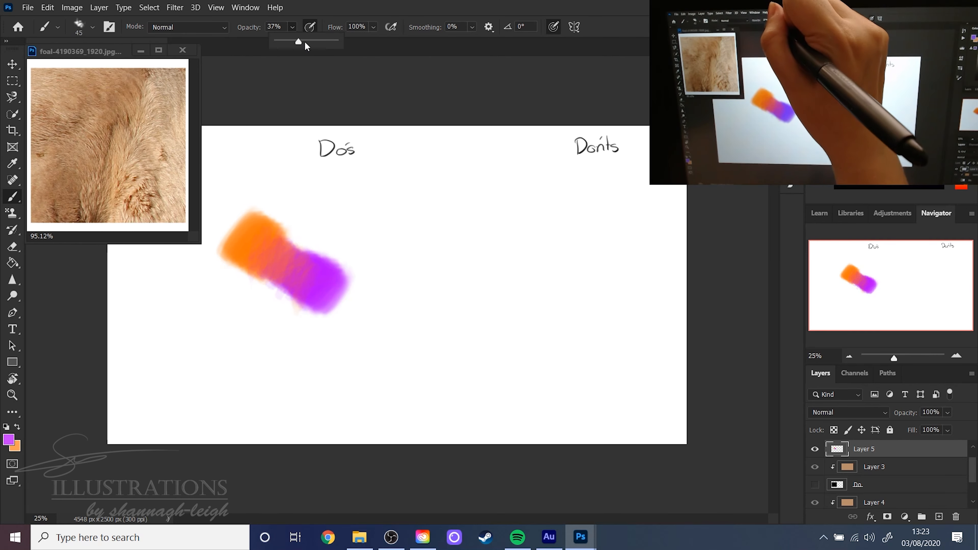
{"action": "left_click_drag", "start_coordinate": [304, 41], "coordinate": [323, 41]}
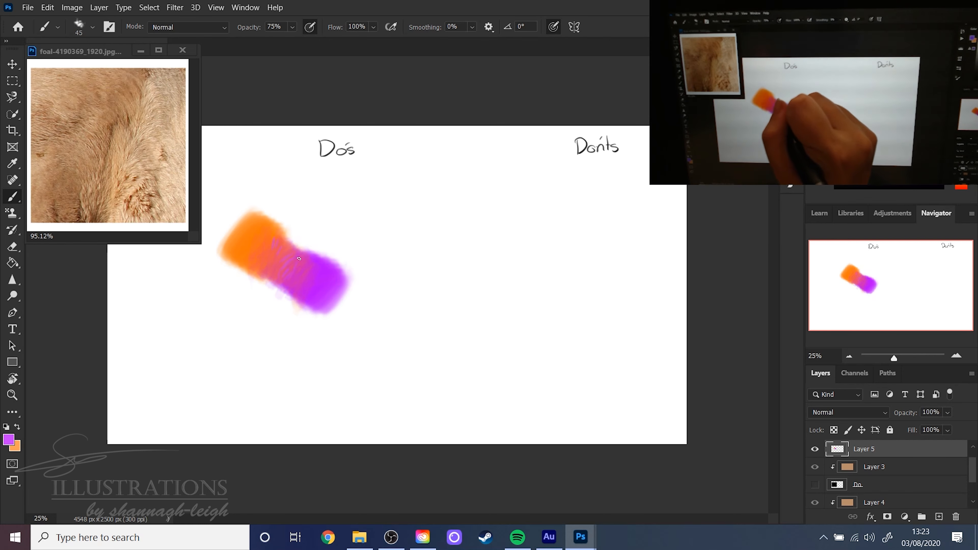
{"action": "key", "text": "x"}
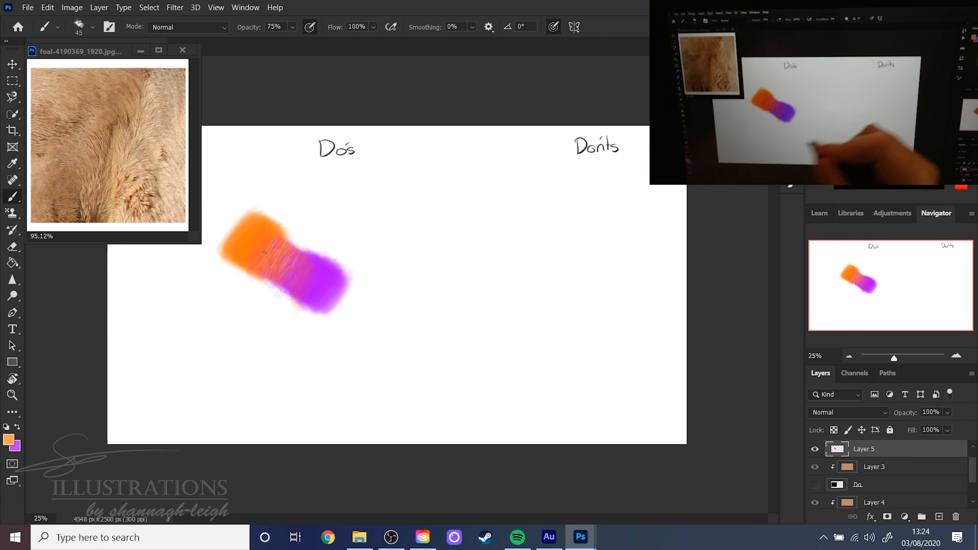
- Increase the brush size to 338 px
{"action": "right_click", "coordinate": [407, 370]}
{"action": "left_click_drag", "start_coordinate": [513, 291], "coordinate": [535, 291]}
{"action": "left_click", "coordinate": [671, 27]}
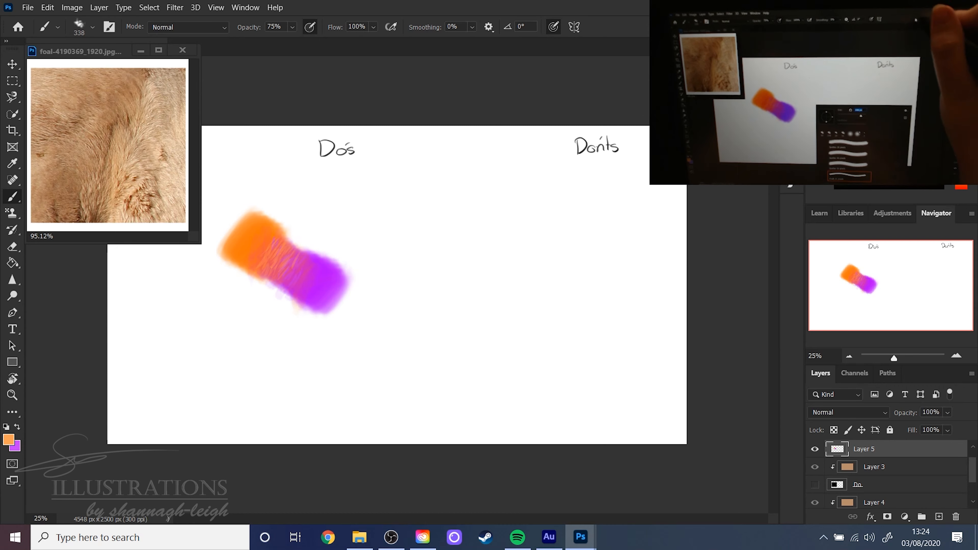
- Change the foreground and background colours back to the saturated orange and purple sampled from the painted patches
{"action": "left_click", "coordinate": [9, 439]}
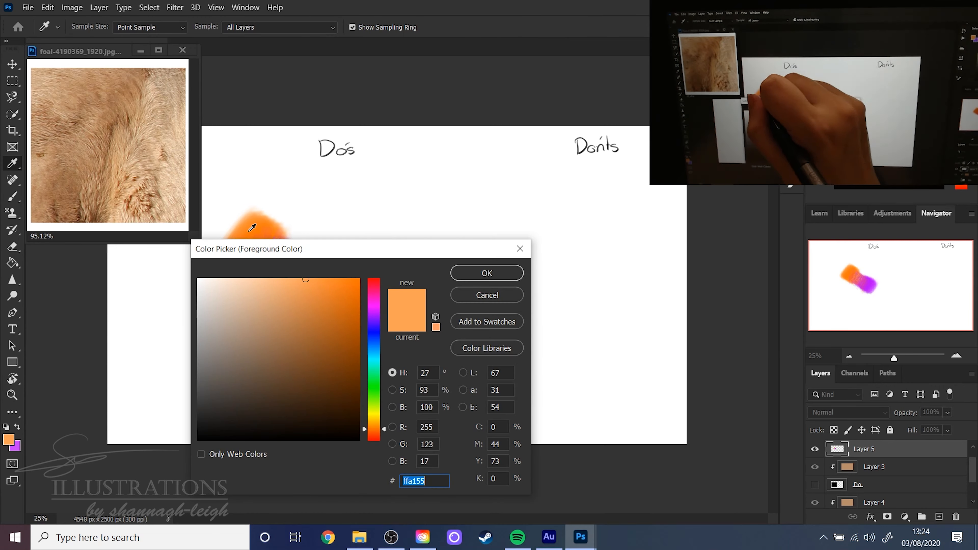
{"action": "left_click", "coordinate": [487, 273]}
{"action": "left_click", "coordinate": [15, 446]}
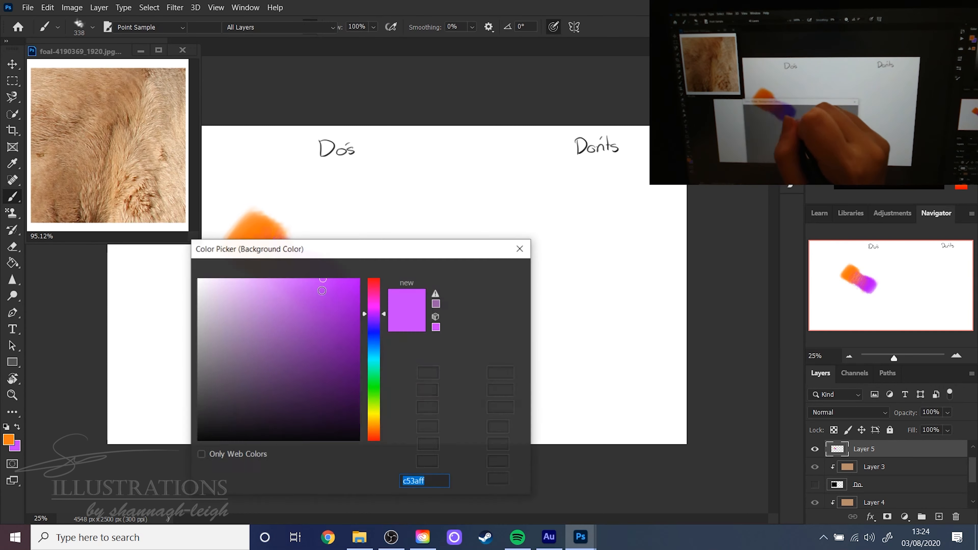
{"action": "left_click_drag", "start_coordinate": [334, 254], "coordinate": [324, 350]}
{"action": "left_click", "coordinate": [326, 284]}
{"action": "left_click", "coordinate": [480, 365]}
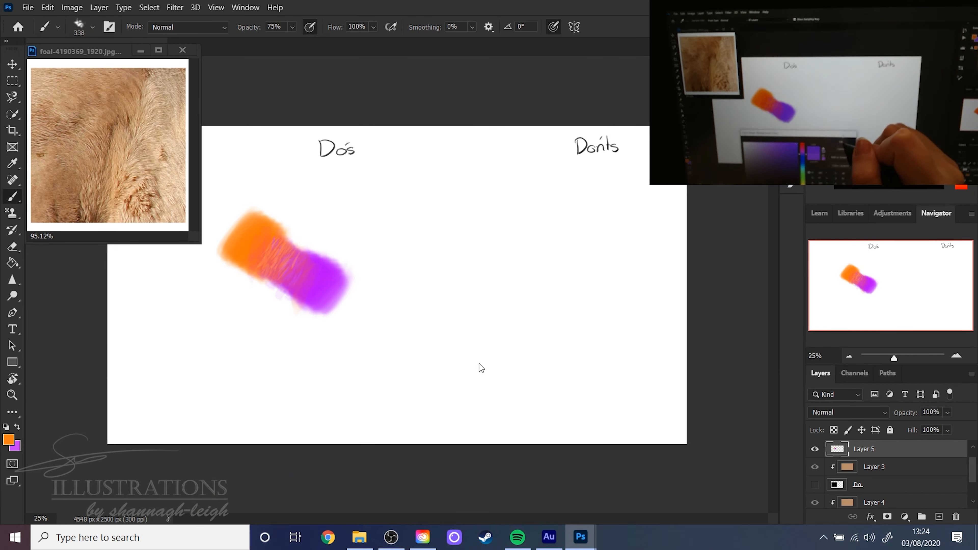
- Paint an orange patch under the Don'ts heading and an adjoining purple patch diagonally above it, using 100% brush opacity
{"action": "left_click_drag", "start_coordinate": [601, 268], "coordinate": [598, 274]}
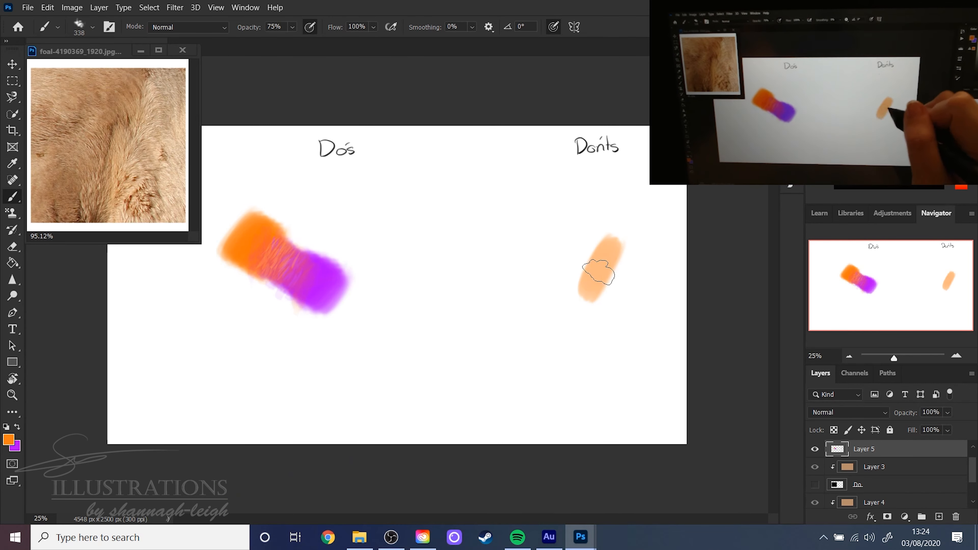
{"action": "left_click", "coordinate": [292, 27]}
{"action": "left_click_drag", "start_coordinate": [303, 41], "coordinate": [319, 42]}
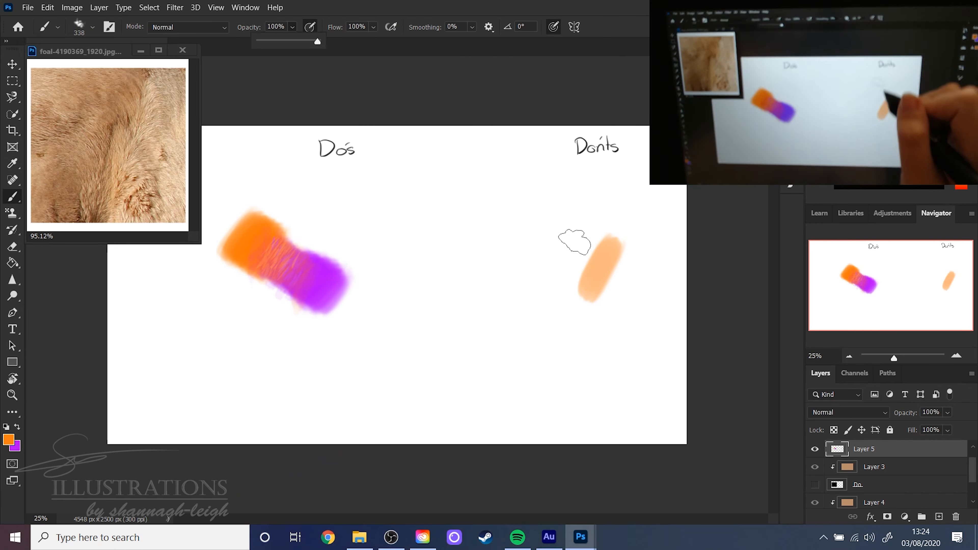
{"action": "mouse_move", "coordinate": [614, 248]}
{"action": "left_mouse_down"}
{"action": "mouse_move", "coordinate": [591, 302]}
{"action": "mouse_move", "coordinate": [625, 265]}
{"action": "mouse_move", "coordinate": [642, 270]}
{"action": "mouse_move", "coordinate": [620, 296]}
{"action": "left_mouse_up"}
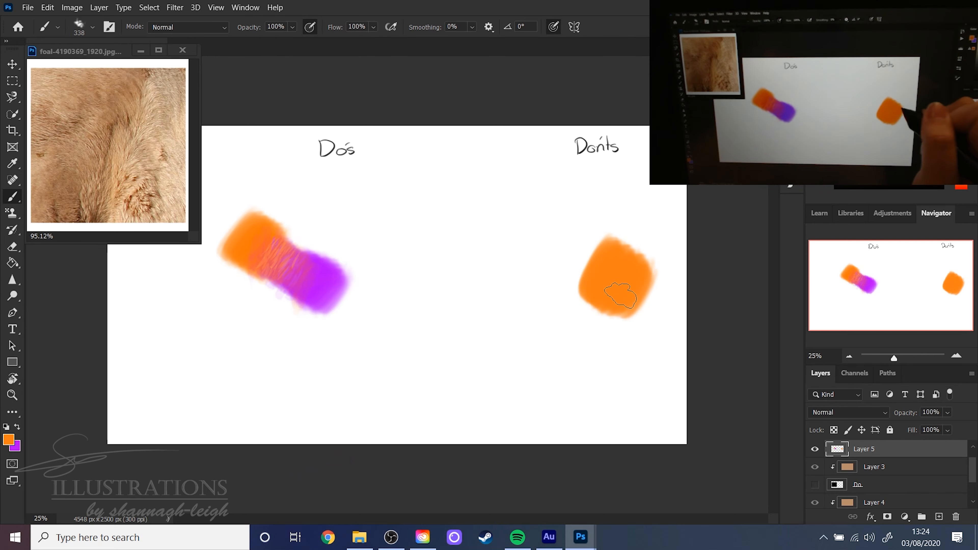
{"action": "key", "text": "x"}
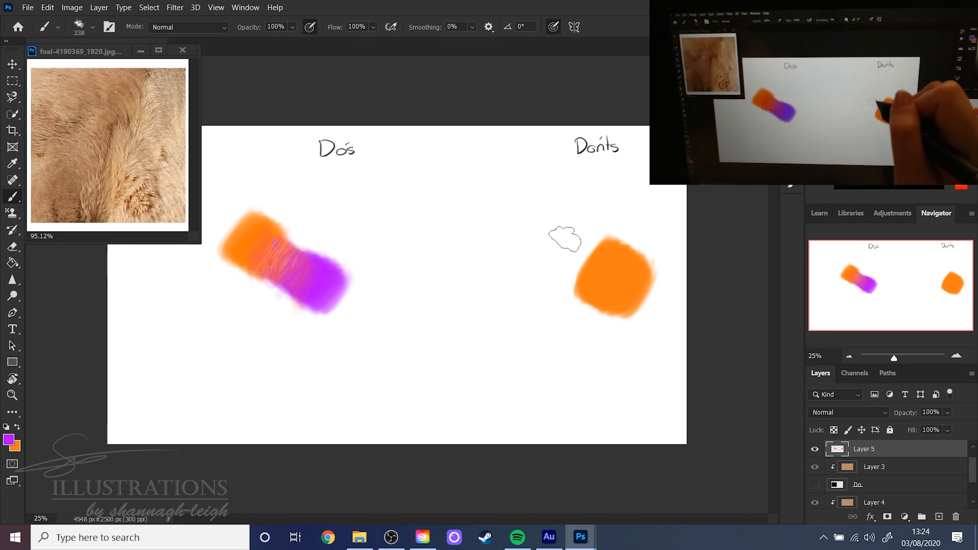
{"action": "mouse_move", "coordinate": [563, 231]}
{"action": "left_mouse_down"}
{"action": "mouse_move", "coordinate": [547, 227]}
{"action": "mouse_move", "coordinate": [558, 273]}
{"action": "mouse_move", "coordinate": [593, 266]}
{"action": "mouse_move", "coordinate": [576, 231]}
{"action": "left_mouse_up"}
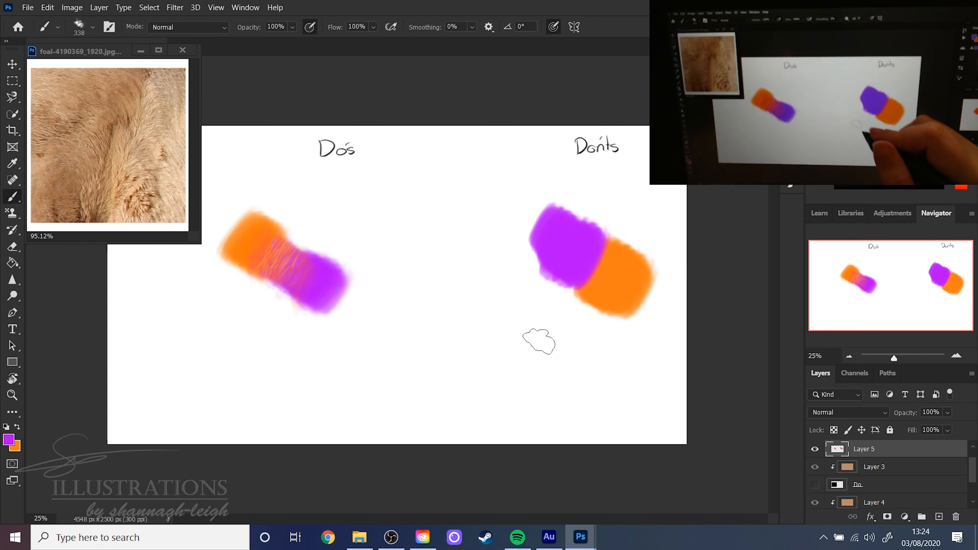
- Switch to the 338 px soft round brush with 0% hardness
{"action": "right_click", "coordinate": [538, 332]}
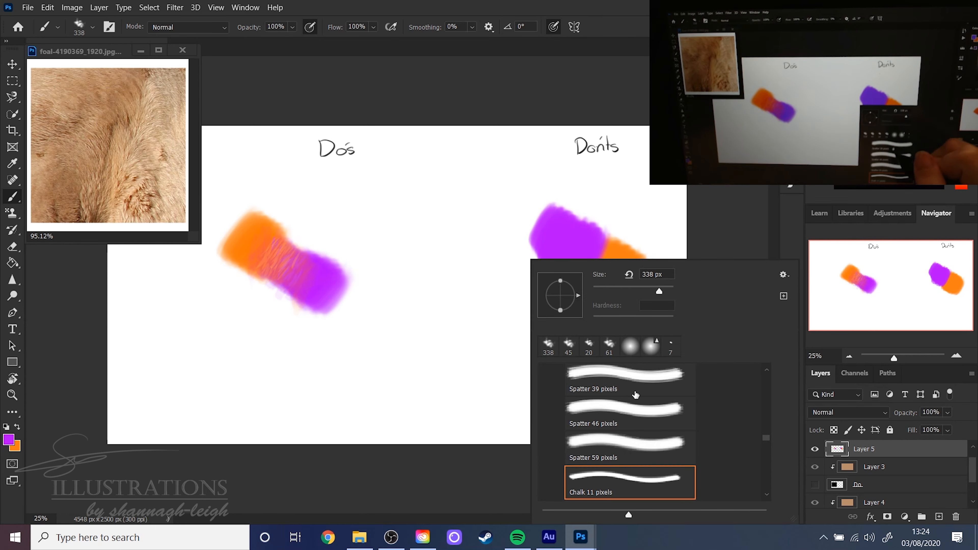
{"action": "left_click", "coordinate": [630, 346]}
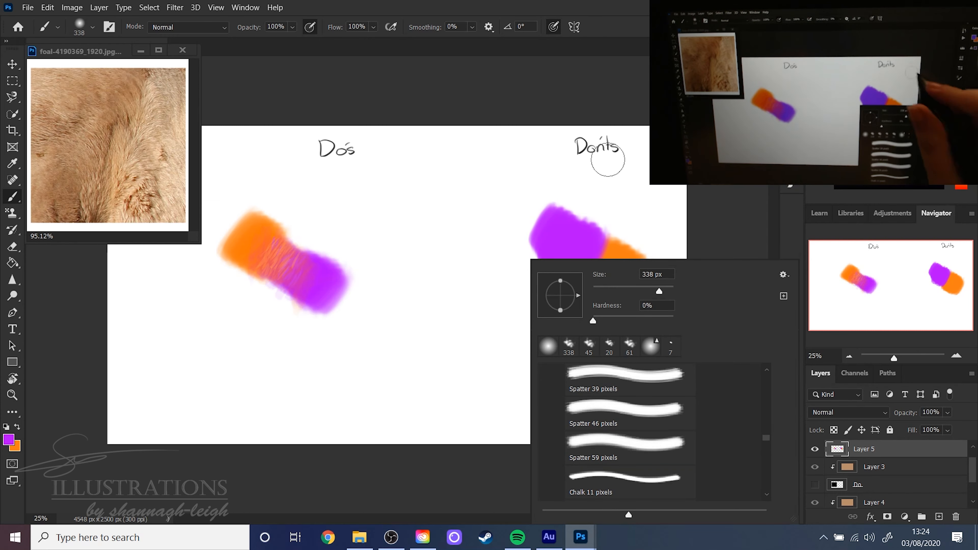
{"action": "left_click", "coordinate": [617, 22]}
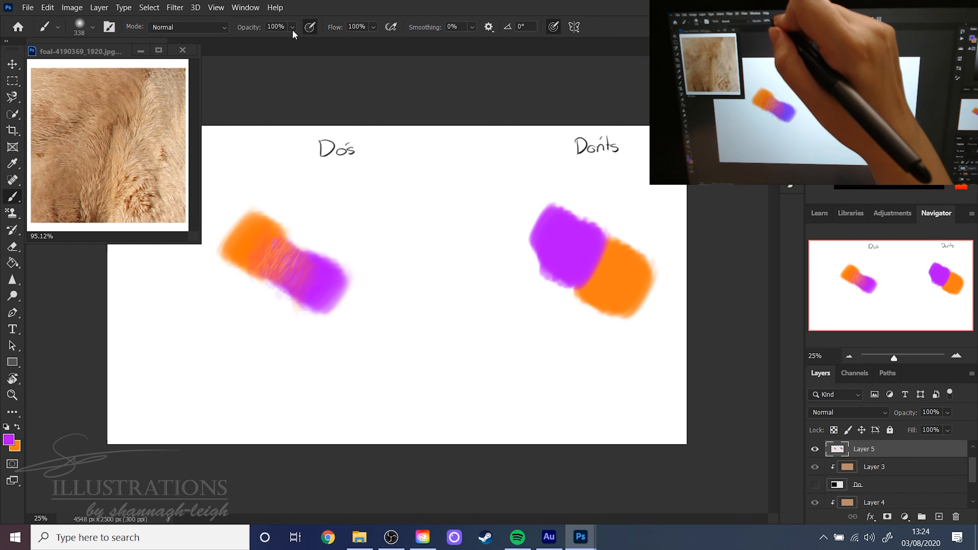
- Lower the brush opacity to 47% and smoothly blend the purple and orange patches under Don'ts where they meet
{"action": "left_click", "coordinate": [292, 28]}
{"action": "left_click", "coordinate": [276, 40]}
{"action": "left_click", "coordinate": [333, 27]}
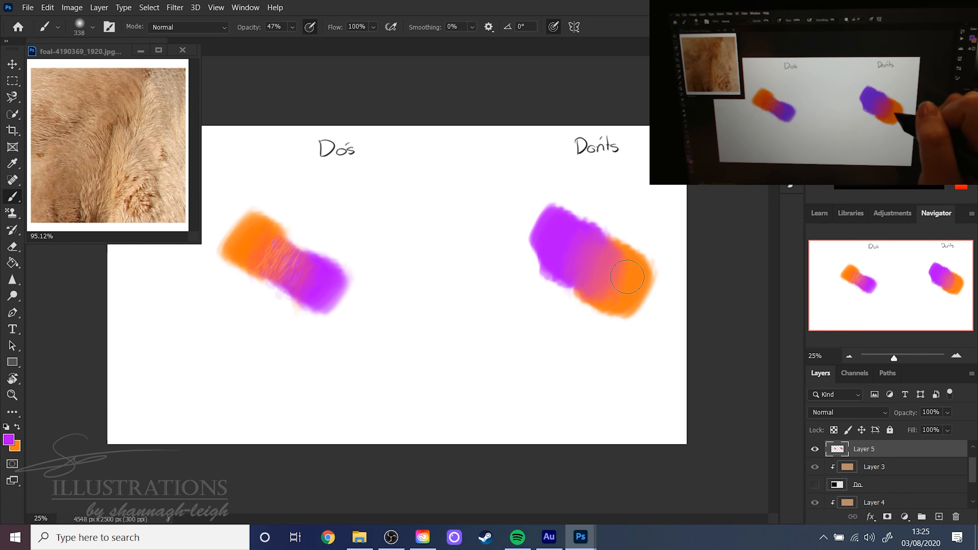
{"action": "key", "text": "x"}
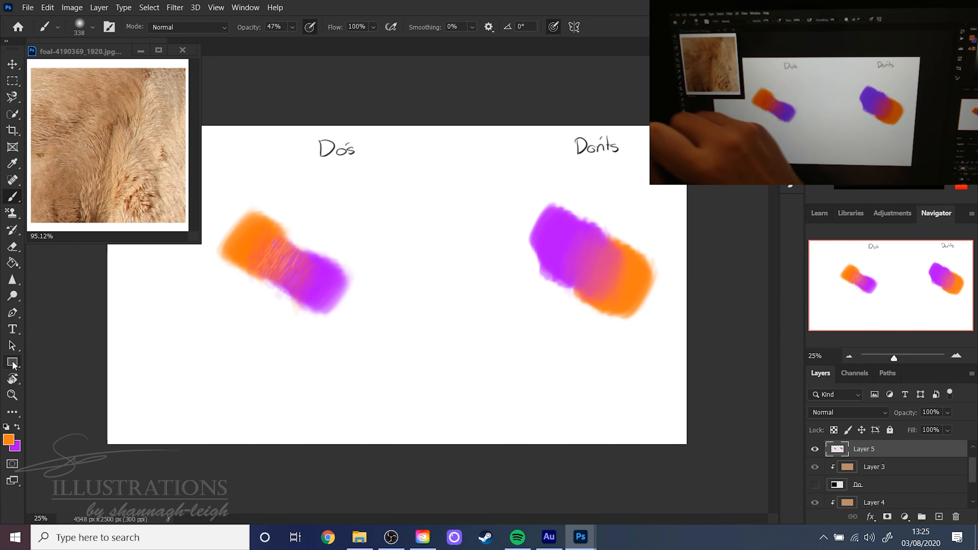
- Erase the painted patches under both headings with the Chalk 11 pixels eraser tip enlarged to 259 px
{"action": "key", "text": "e"}
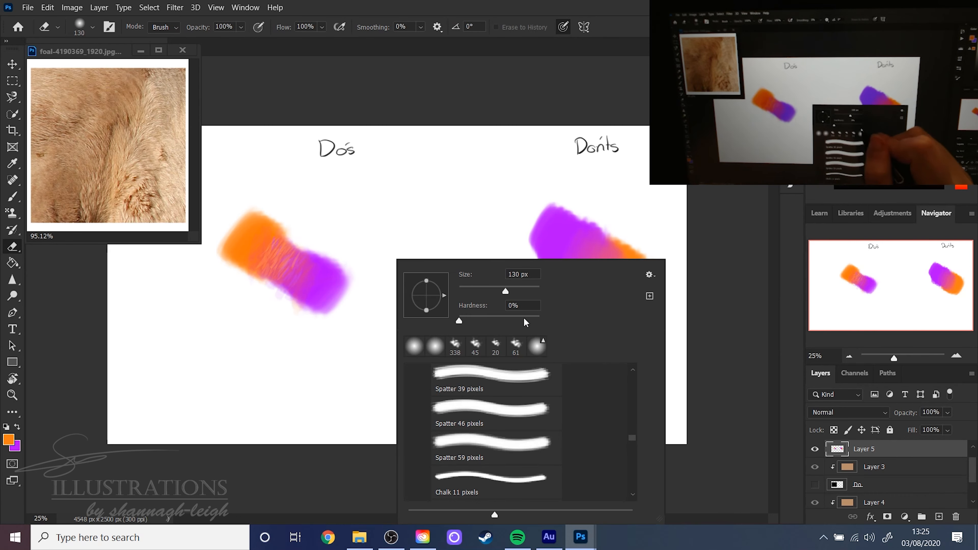
{"action": "left_click", "coordinate": [483, 489]}
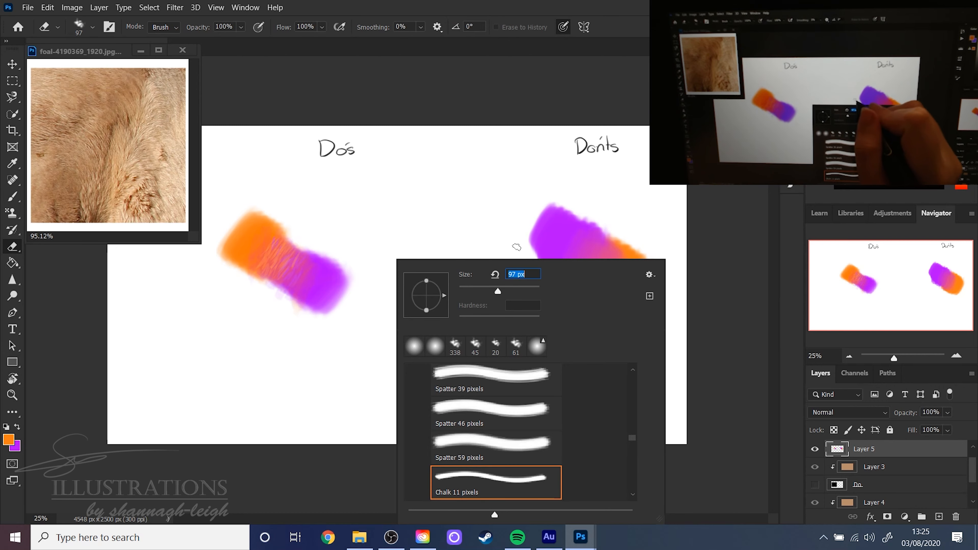
{"action": "key", "text": "Return"}
{"action": "mouse_move", "coordinate": [368, 264]}
{"action": "left_mouse_down"}
{"action": "mouse_move", "coordinate": [302, 323]}
{"action": "mouse_move", "coordinate": [312, 225]}
{"action": "mouse_move", "coordinate": [240, 236]}
{"action": "left_mouse_up"}
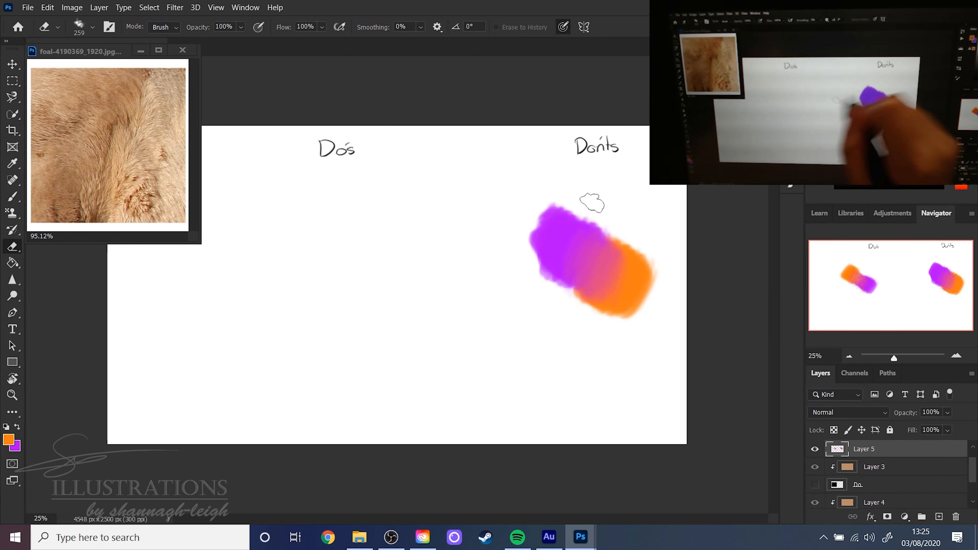
{"action": "mouse_move", "coordinate": [592, 201]}
{"action": "left_mouse_down"}
{"action": "mouse_move", "coordinate": [541, 271]}
{"action": "mouse_move", "coordinate": [630, 293]}
{"action": "mouse_move", "coordinate": [593, 308]}
{"action": "left_mouse_up"}
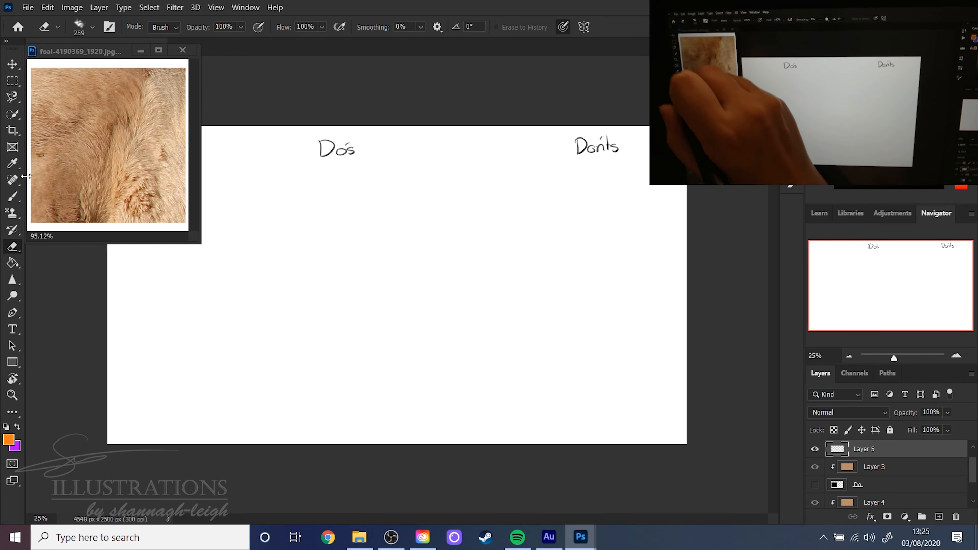
- Set the brush to the Chalk 11 pixels tip at 243 px with 100% opacity
{"action": "key", "text": "b"}
{"action": "right_click", "coordinate": [345, 215]}
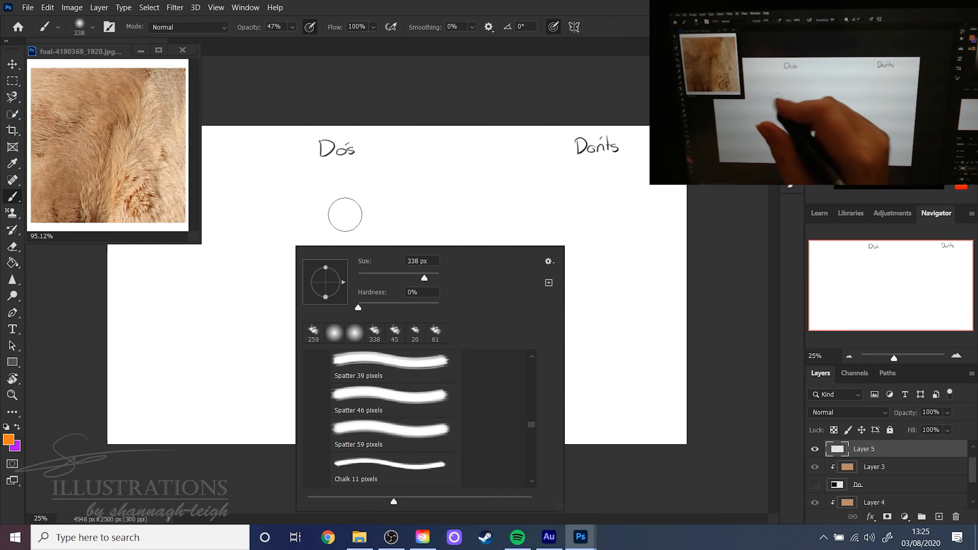
{"action": "left_click", "coordinate": [383, 467]}
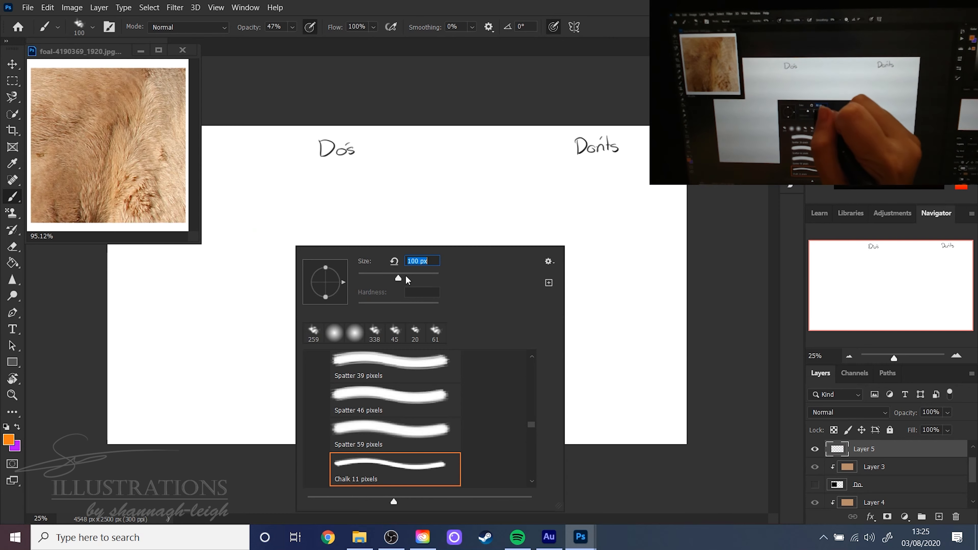
{"action": "left_click_drag", "start_coordinate": [406, 277], "coordinate": [412, 276]}
{"action": "left_click", "coordinate": [421, 278]}
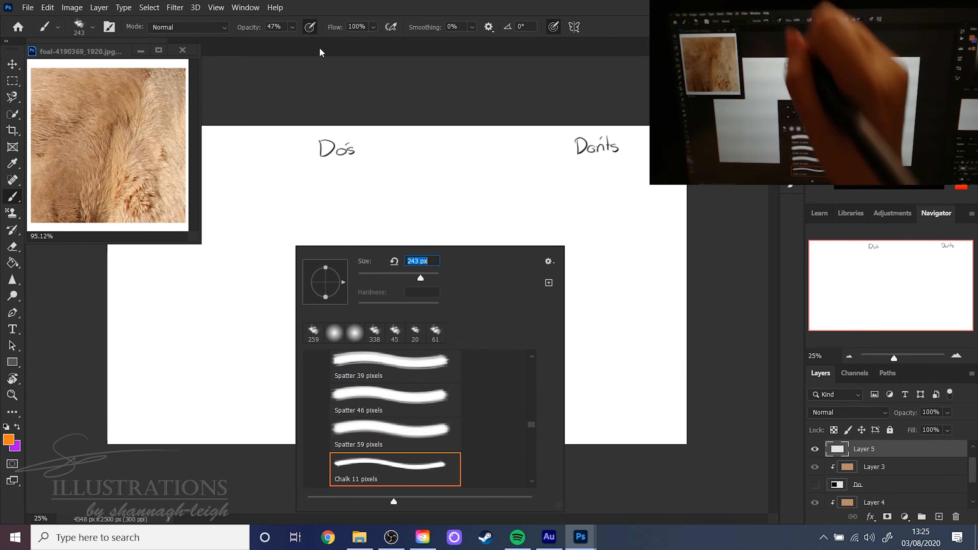
{"action": "left_click", "coordinate": [293, 27]}
{"action": "left_click_drag", "start_coordinate": [304, 42], "coordinate": [347, 45]}
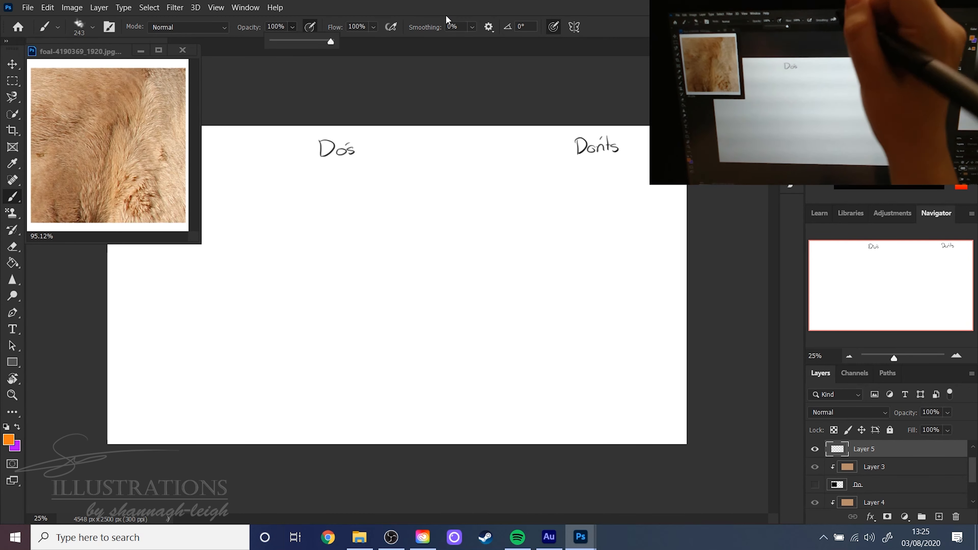
{"action": "left_click", "coordinate": [445, 24]}
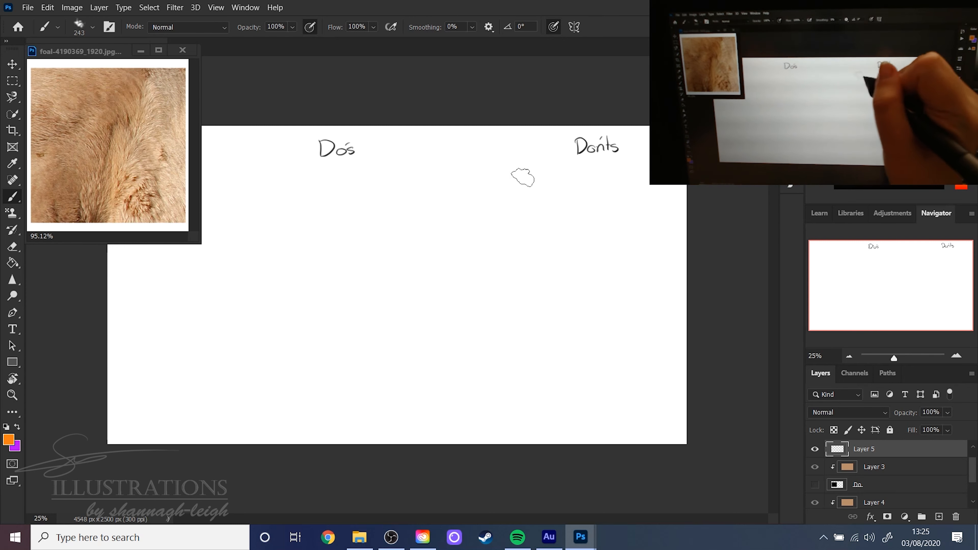
- Paint two pairs of adjoining orange and purple patches under the Don'ts heading, one pair below the other
{"action": "mouse_move", "coordinate": [527, 227]}
{"action": "left_mouse_down"}
{"action": "mouse_move", "coordinate": [550, 200]}
{"action": "mouse_move", "coordinate": [542, 231]}
{"action": "mouse_move", "coordinate": [556, 255]}
{"action": "mouse_move", "coordinate": [589, 223]}
{"action": "mouse_move", "coordinate": [597, 274]}
{"action": "left_mouse_up"}
{"action": "key", "text": "x"}
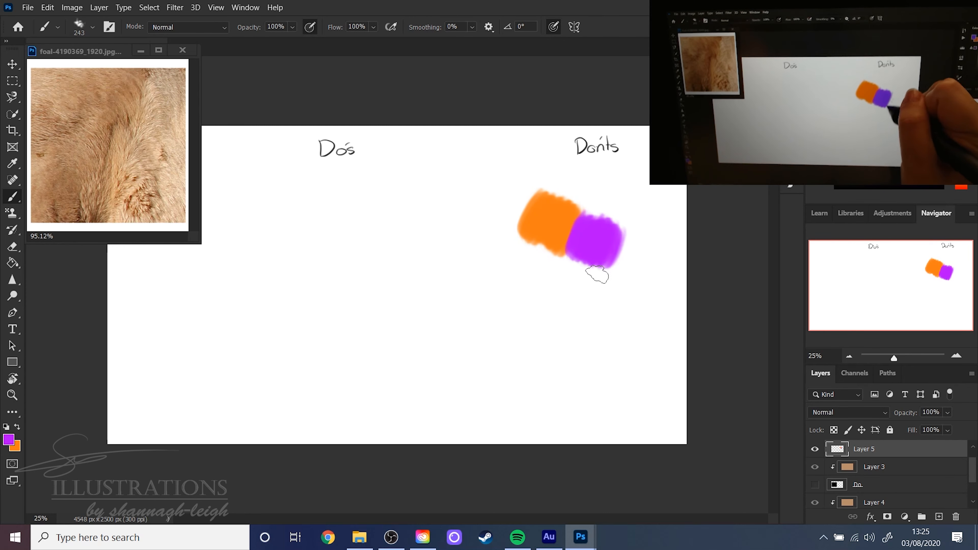
{"action": "mouse_move", "coordinate": [561, 314]}
{"action": "left_mouse_down"}
{"action": "mouse_move", "coordinate": [566, 359]}
{"action": "mouse_move", "coordinate": [601, 346]}
{"action": "mouse_move", "coordinate": [614, 356]}
{"action": "left_mouse_up"}
{"action": "key", "text": "x"}
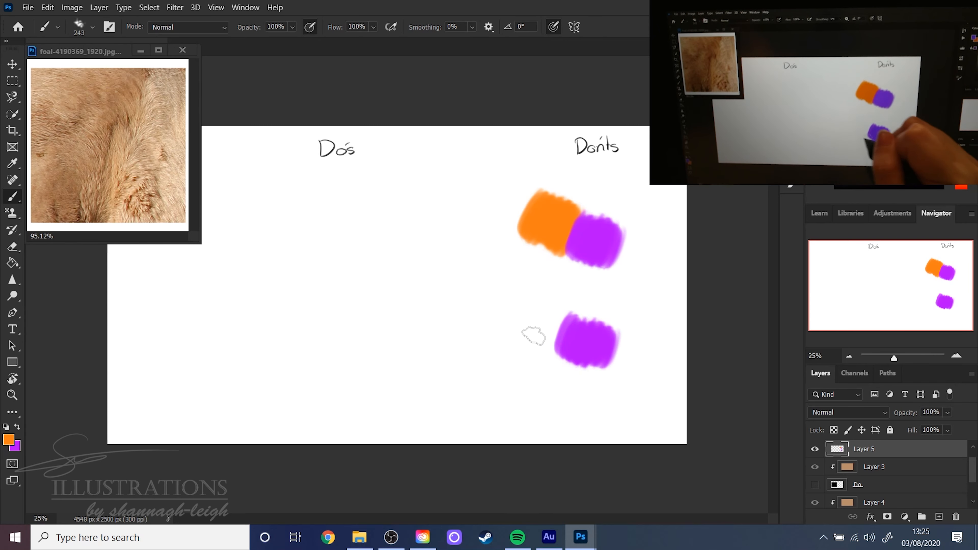
{"action": "mouse_move", "coordinate": [534, 336]}
{"action": "left_mouse_down"}
{"action": "mouse_move", "coordinate": [559, 318]}
{"action": "mouse_move", "coordinate": [518, 346]}
{"action": "left_mouse_up"}
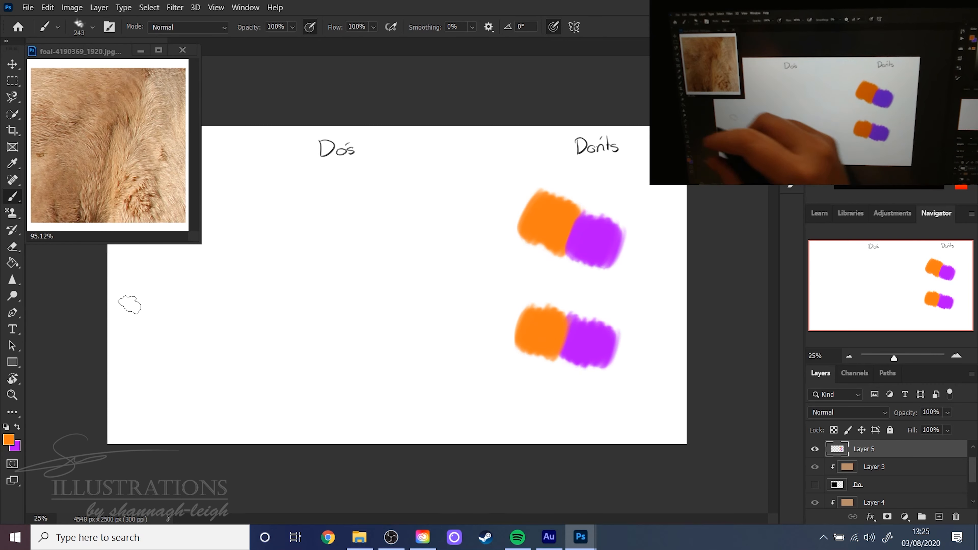
- Smudge the seam of the upper orange and purple pair using the Smudge tool's Spatter 59 pixels tip at 322 px
{"action": "left_click", "coordinate": [12, 264]}
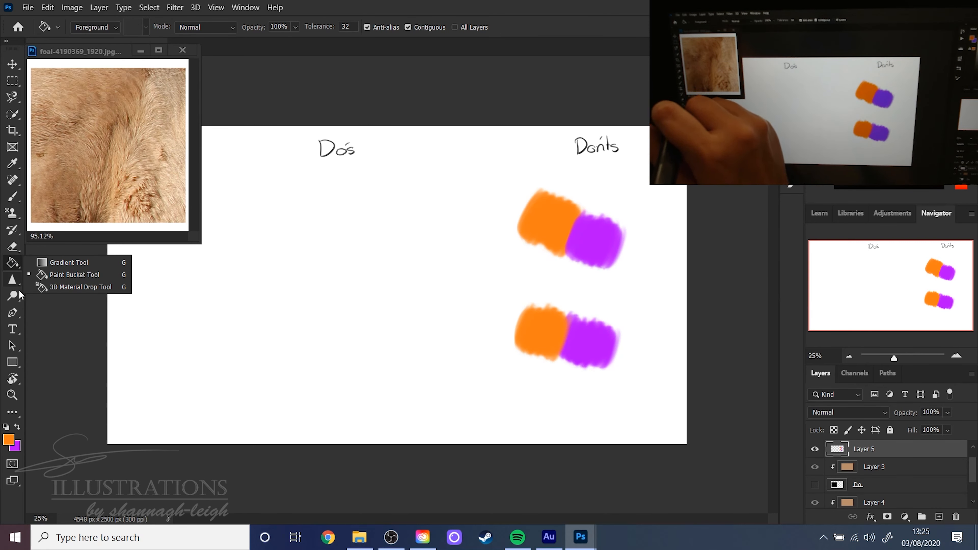
{"action": "left_click", "coordinate": [14, 299]}
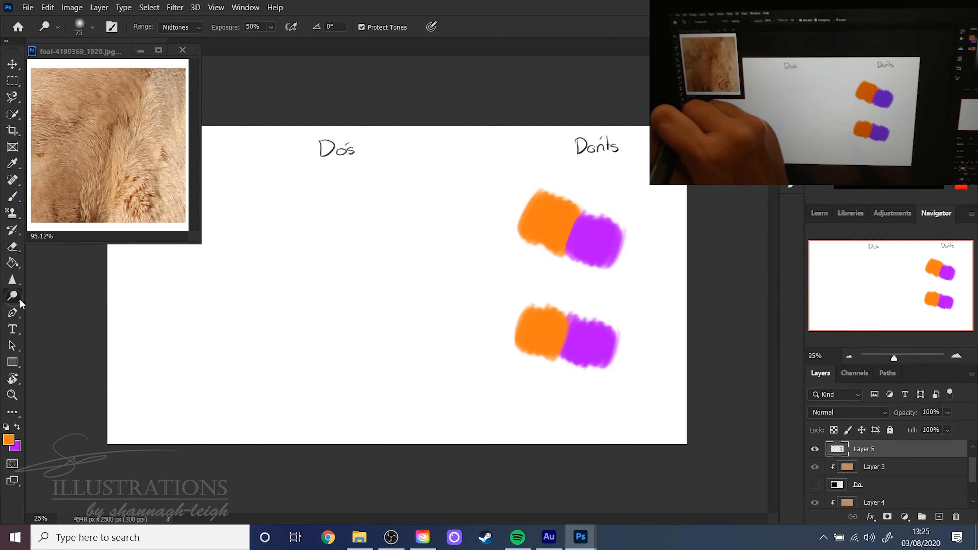
{"action": "left_click", "coordinate": [16, 283]}
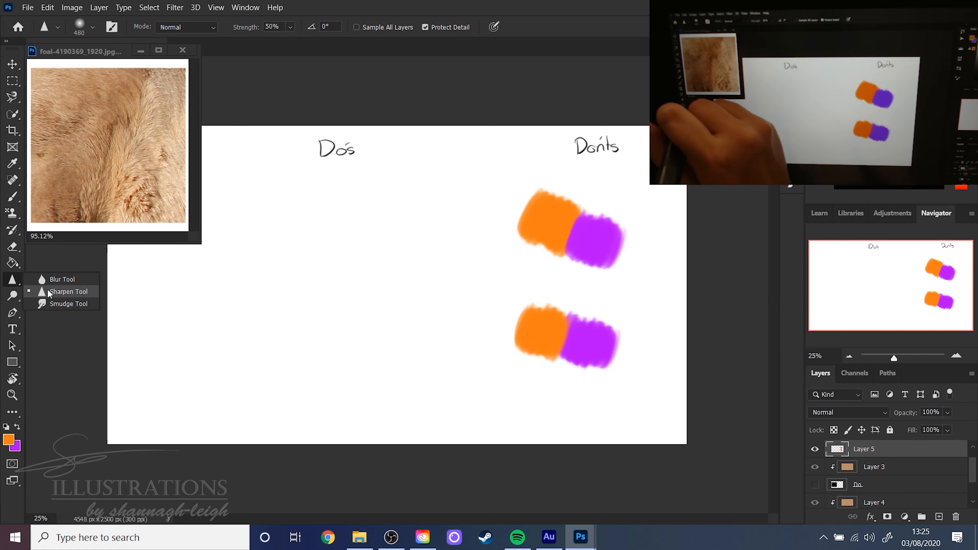
{"action": "left_click", "coordinate": [57, 304]}
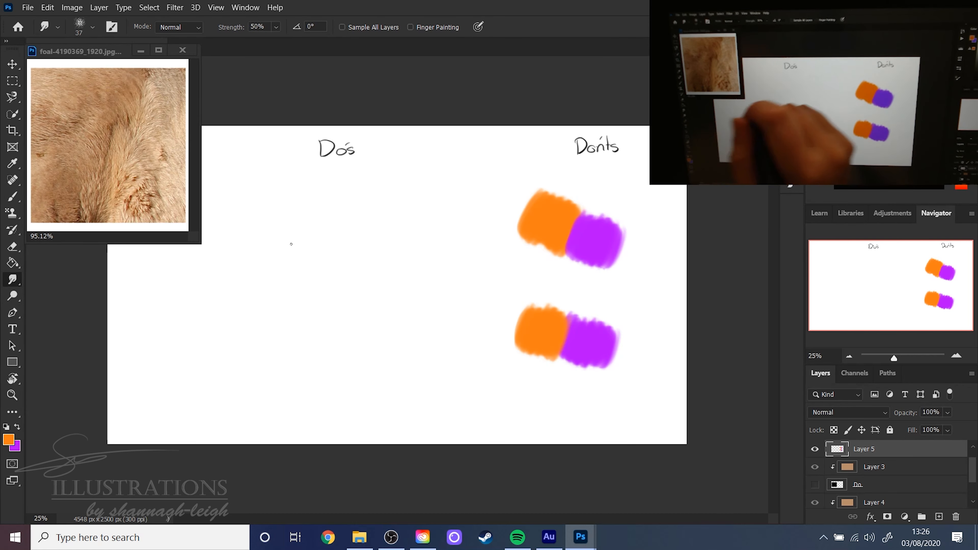
{"action": "right_click", "coordinate": [313, 226]}
{"action": "left_click", "coordinate": [425, 266]}
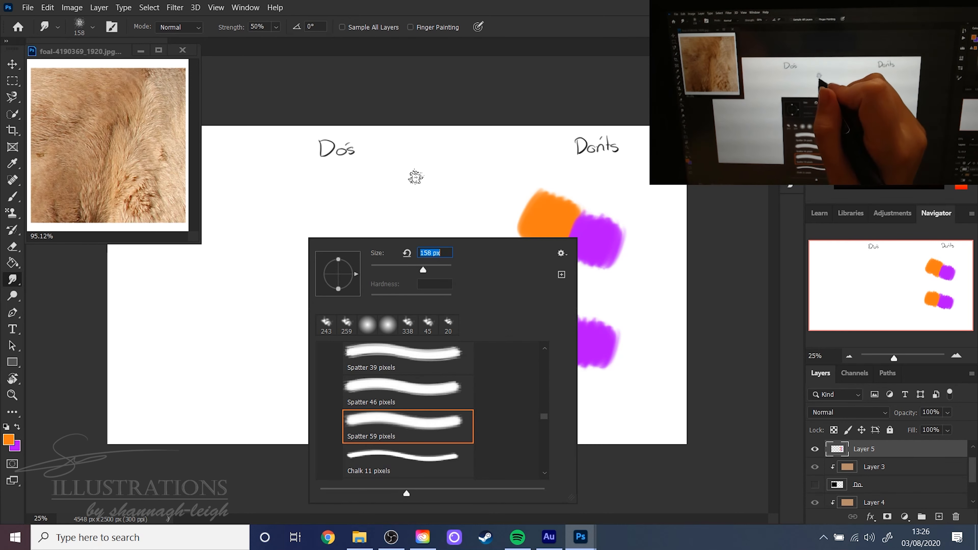
{"action": "left_click", "coordinate": [433, 266]}
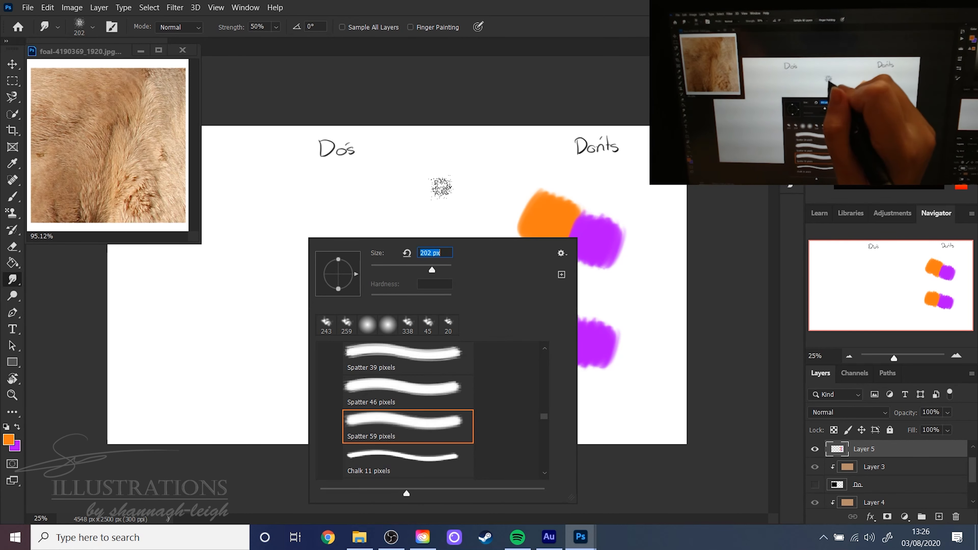
{"action": "left_click", "coordinate": [438, 271]}
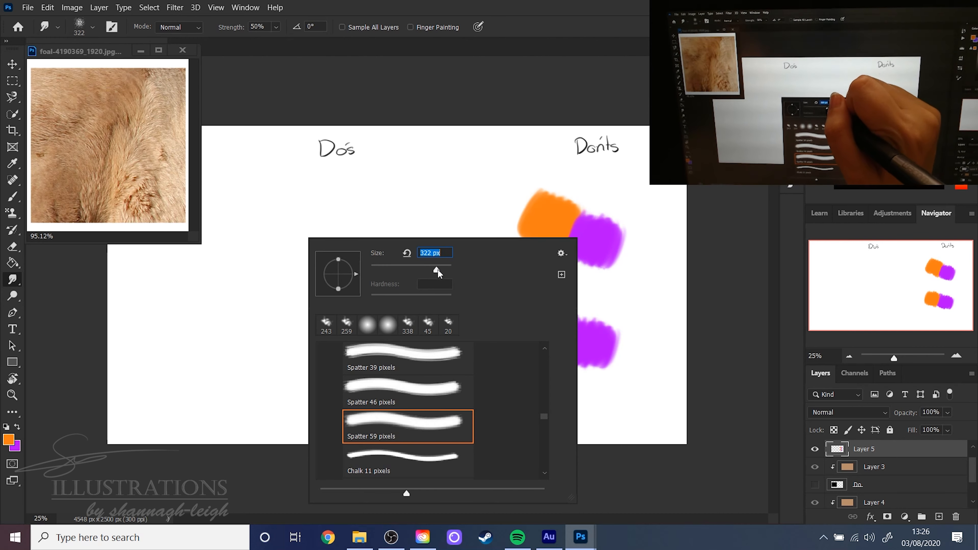
{"action": "left_click", "coordinate": [514, 59]}
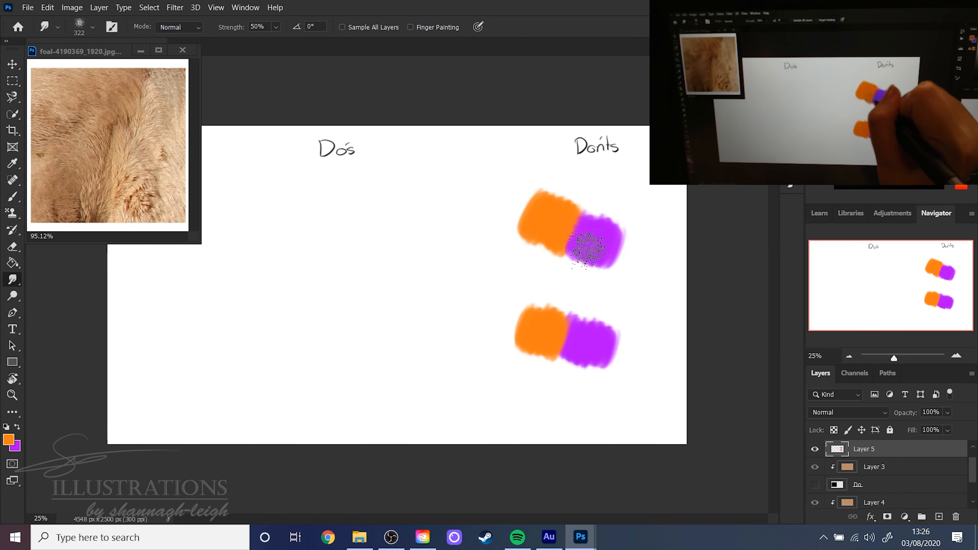
{"action": "mouse_move", "coordinate": [590, 249]}
{"action": "left_mouse_down"}
{"action": "mouse_move", "coordinate": [548, 231]}
{"action": "mouse_move", "coordinate": [579, 236]}
{"action": "left_mouse_up"}
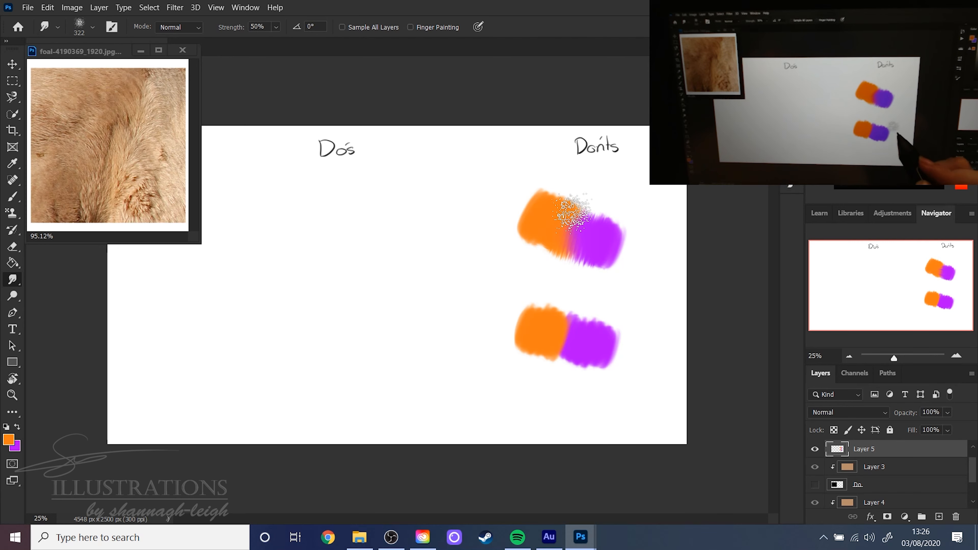
- Switch to the Blur tool and set its soft round tip to 171 px
{"action": "key", "text": "b"}
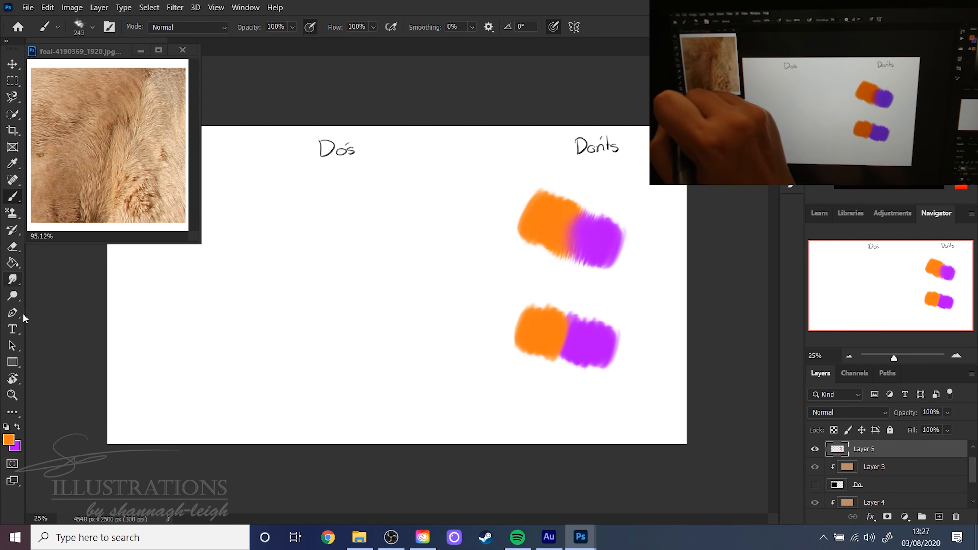
{"action": "mouse_move", "coordinate": [15, 284]}
{"action": "left_mouse_down"}
{"action": "mouse_move", "coordinate": [49, 292]}
{"action": "mouse_move", "coordinate": [53, 277]}
{"action": "left_mouse_up"}
{"action": "right_click", "coordinate": [416, 228]}
{"action": "left_click_drag", "start_coordinate": [507, 259], "coordinate": [535, 256]}
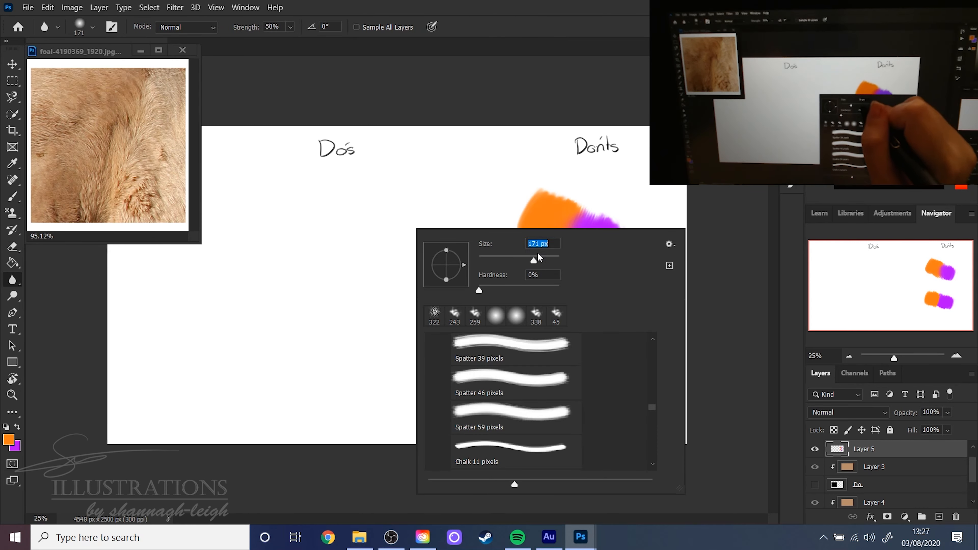
{"action": "left_click", "coordinate": [601, 75]}
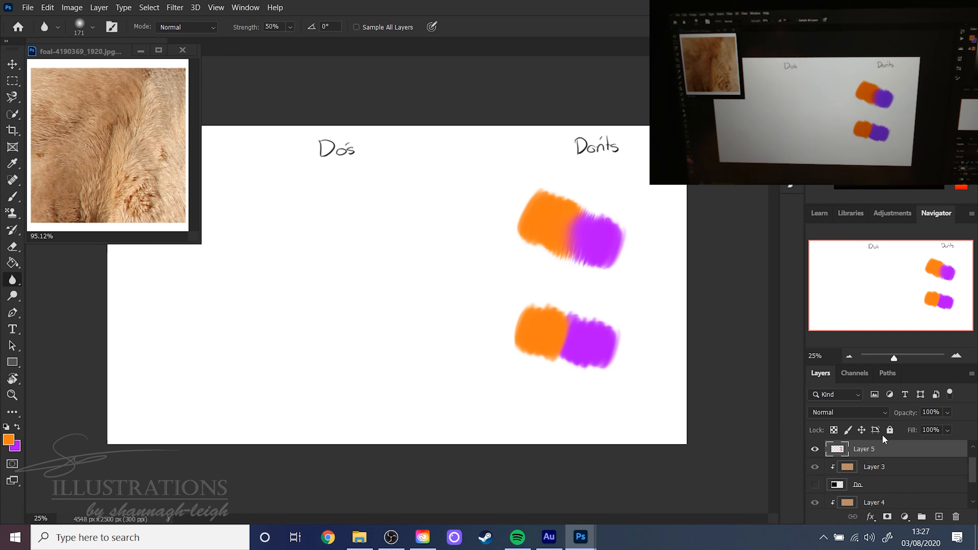
- Delete the layer holding the orange and purple patches and show the Do and Dont base squares
{"action": "key", "text": "Delete"}
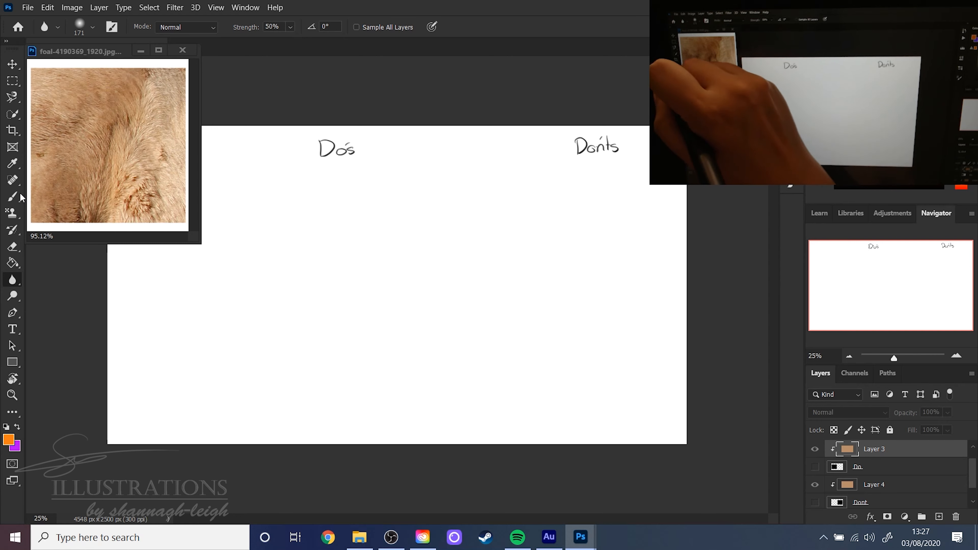
{"action": "key", "text": "b"}
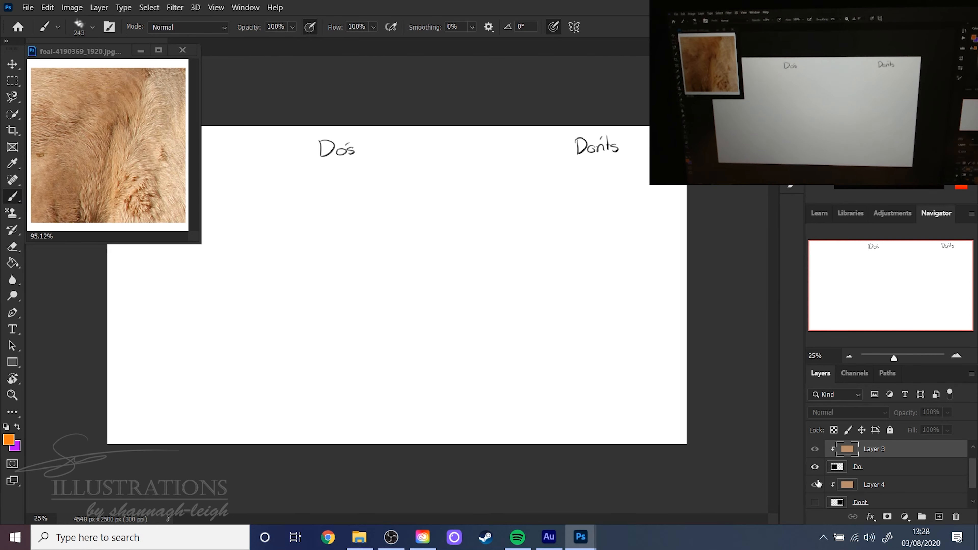
{"action": "left_click", "coordinate": [815, 467]}
{"action": "left_click", "coordinate": [815, 502]}
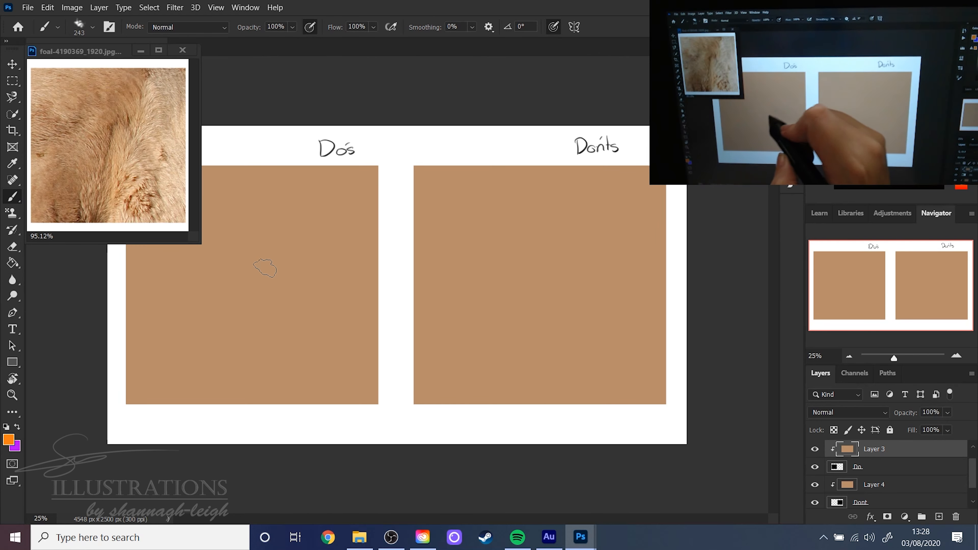
- Set the Chalk 11 pixels brush to 171 px and sample a pale cream colour from the foal fur reference photo
{"action": "right_click", "coordinate": [265, 301]}
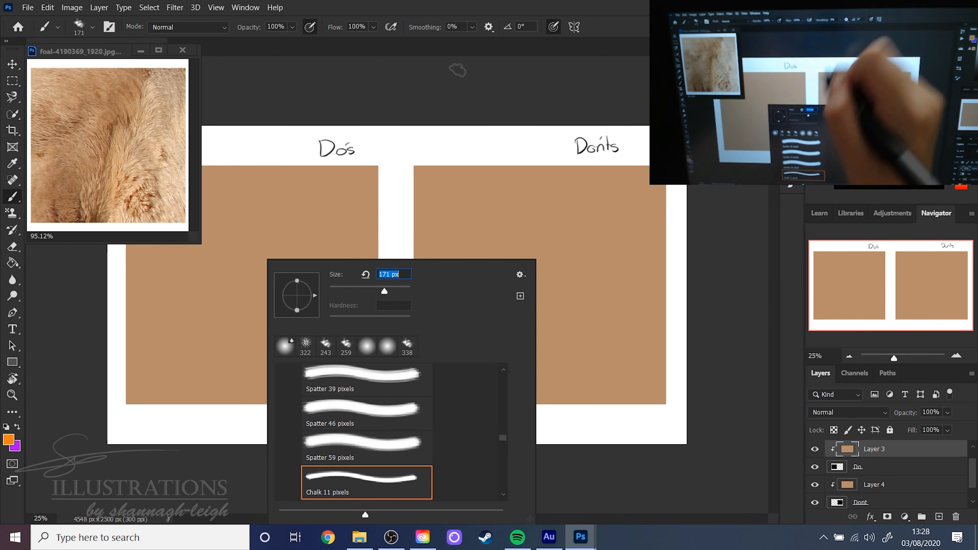
{"action": "type", "text": "171"}
{"action": "key", "text": "Return"}
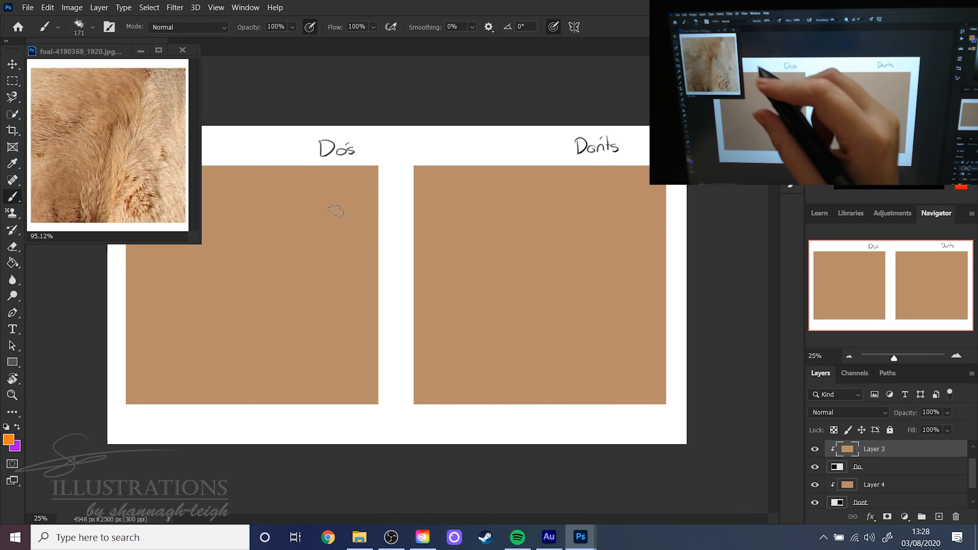
{"action": "left_click", "coordinate": [178, 139], "text": "alt"}
{"action": "key", "text": "x"}
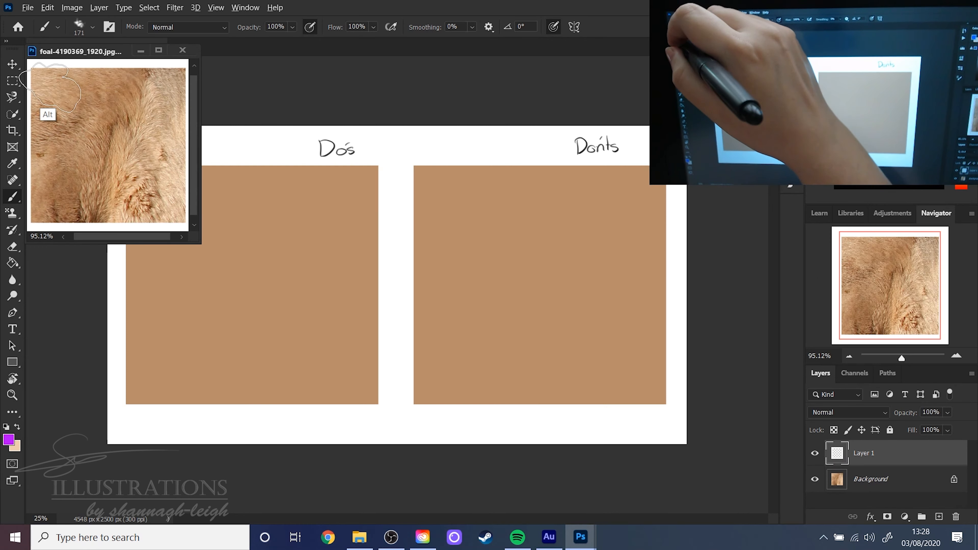
{"action": "left_click", "coordinate": [186, 178], "text": "alt"}
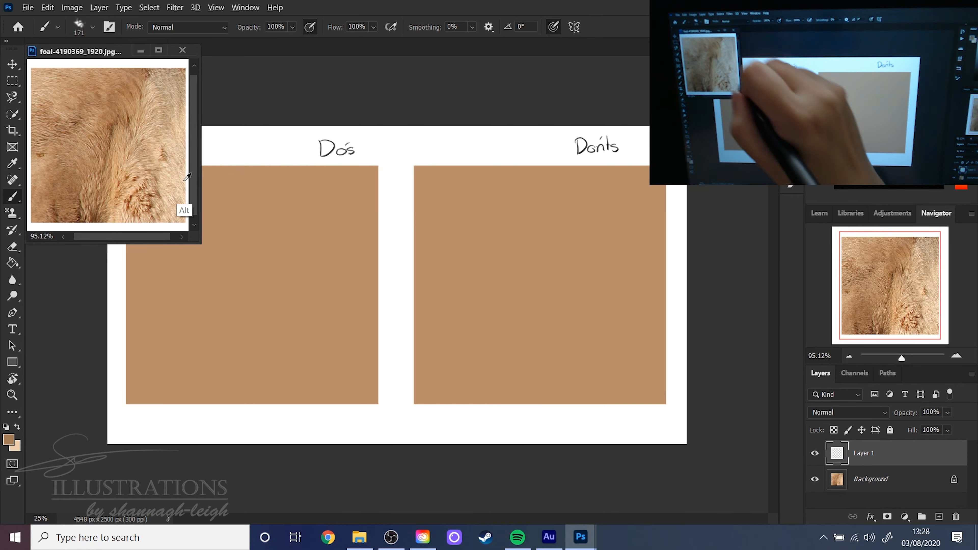
{"action": "left_click", "coordinate": [176, 188], "text": "alt"}
{"action": "left_click", "coordinate": [362, 233]}
- Set the brush size to 243 px and its opacity to 62%
{"action": "right_click", "coordinate": [336, 242]}
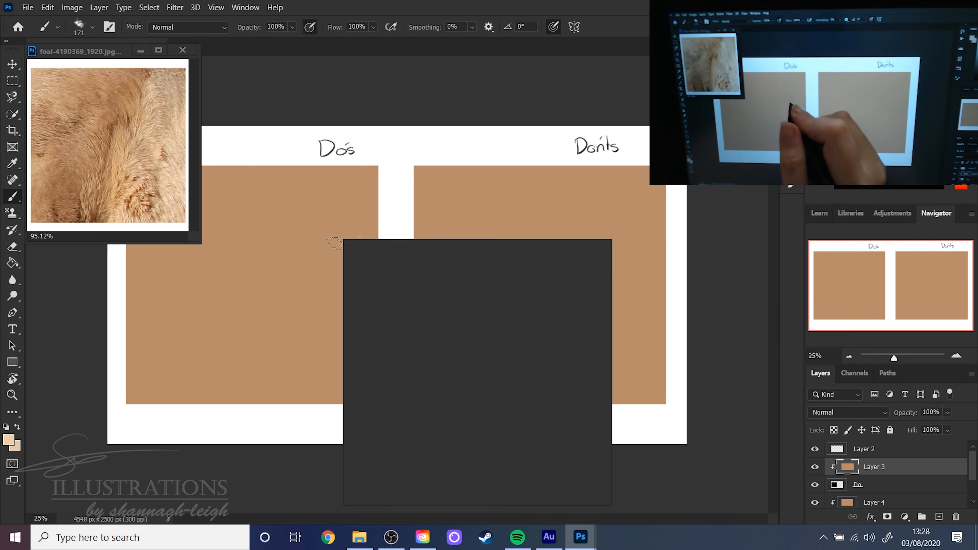
{"action": "left_click", "coordinate": [640, 28]}
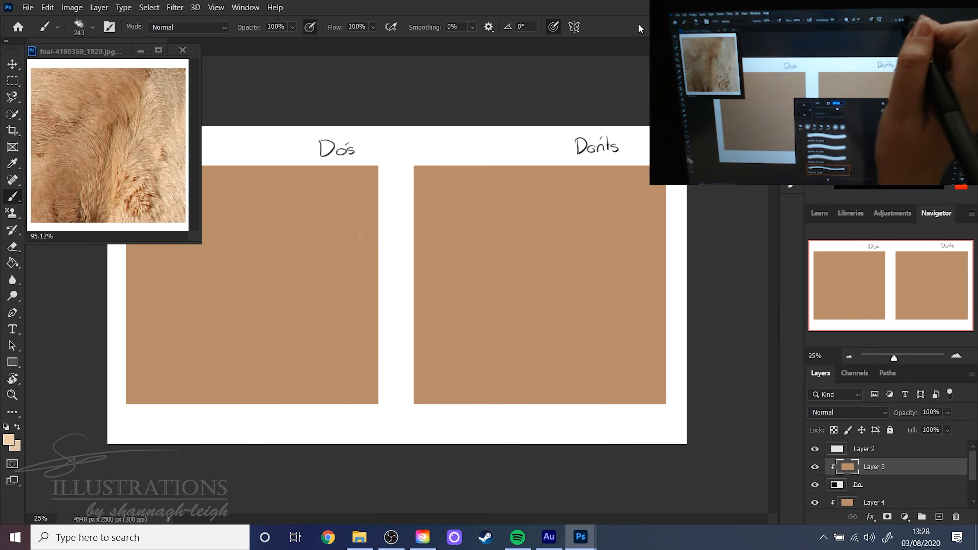
{"action": "left_click", "coordinate": [294, 28]}
{"action": "left_click", "coordinate": [283, 43]}
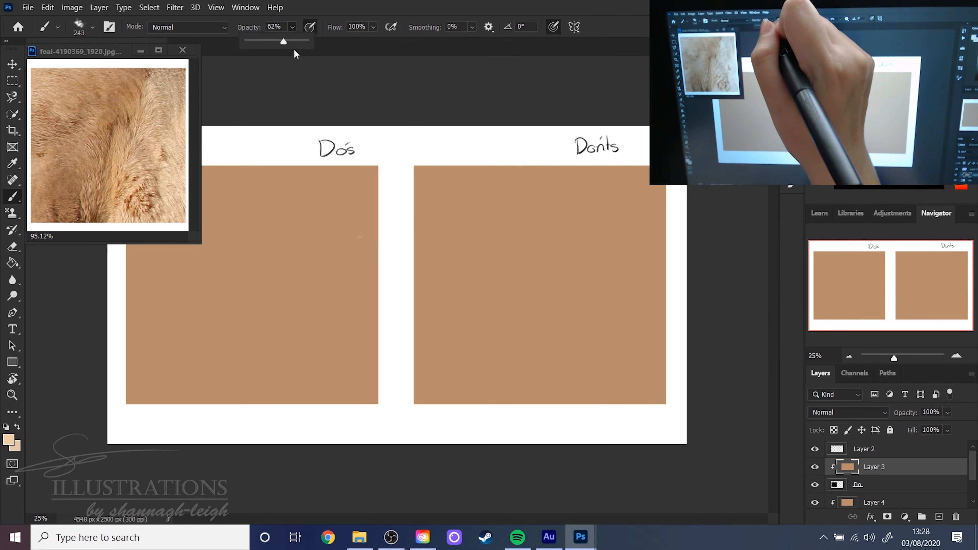
{"action": "left_click", "coordinate": [621, 22]}
- Enlarge the brush and paint pale cream down the right side and across the upper-left corner of the Do's square
{"action": "mouse_move", "coordinate": [372, 169]}
{"action": "left_mouse_down"}
{"action": "mouse_move", "coordinate": [335, 193]}
{"action": "mouse_move", "coordinate": [380, 192]}
{"action": "mouse_move", "coordinate": [327, 219]}
{"action": "left_mouse_up"}
{"action": "right_click", "coordinate": [368, 235]}
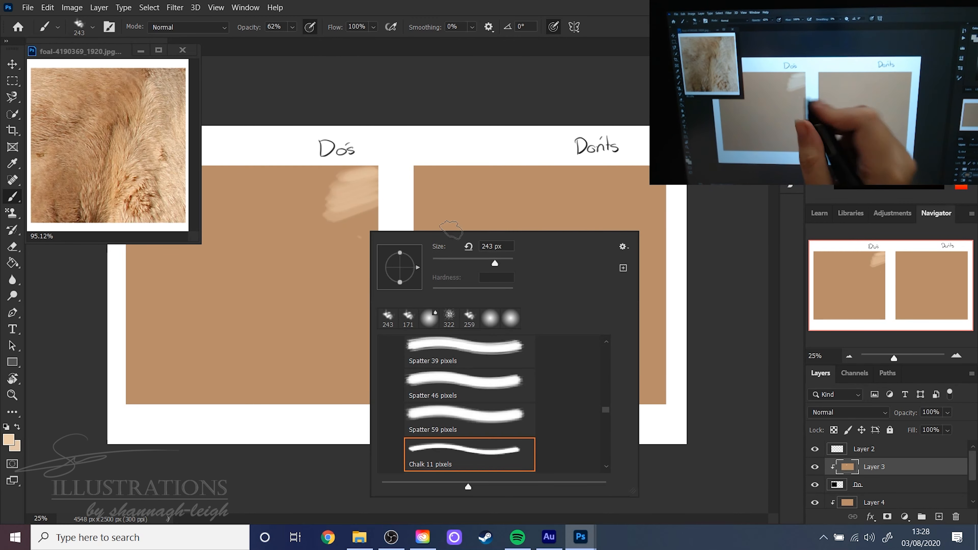
{"action": "left_click_drag", "start_coordinate": [504, 261], "coordinate": [506, 261]}
{"action": "mouse_move", "coordinate": [373, 219]}
{"action": "left_mouse_down"}
{"action": "mouse_move", "coordinate": [326, 236]}
{"action": "mouse_move", "coordinate": [354, 249]}
{"action": "mouse_move", "coordinate": [316, 298]}
{"action": "mouse_move", "coordinate": [376, 304]}
{"action": "mouse_move", "coordinate": [305, 369]}
{"action": "mouse_move", "coordinate": [369, 375]}
{"action": "mouse_move", "coordinate": [374, 385]}
{"action": "mouse_move", "coordinate": [285, 393]}
{"action": "mouse_move", "coordinate": [358, 265]}
{"action": "mouse_move", "coordinate": [311, 269]}
{"action": "mouse_move", "coordinate": [326, 181]}
{"action": "left_mouse_up"}
{"action": "left_click_drag", "start_coordinate": [110, 57], "coordinate": [104, 14]}
{"action": "mouse_move", "coordinate": [195, 201]}
{"action": "left_mouse_down"}
{"action": "mouse_move", "coordinate": [156, 163]}
{"action": "mouse_move", "coordinate": [176, 166]}
{"action": "mouse_move", "coordinate": [129, 191]}
{"action": "mouse_move", "coordinate": [135, 265]}
{"action": "mouse_move", "coordinate": [149, 261]}
{"action": "mouse_move", "coordinate": [161, 189]}
{"action": "mouse_move", "coordinate": [230, 199]}
{"action": "mouse_move", "coordinate": [211, 178]}
{"action": "mouse_move", "coordinate": [183, 241]}
{"action": "mouse_move", "coordinate": [139, 245]}
{"action": "mouse_move", "coordinate": [125, 262]}
{"action": "left_mouse_up"}
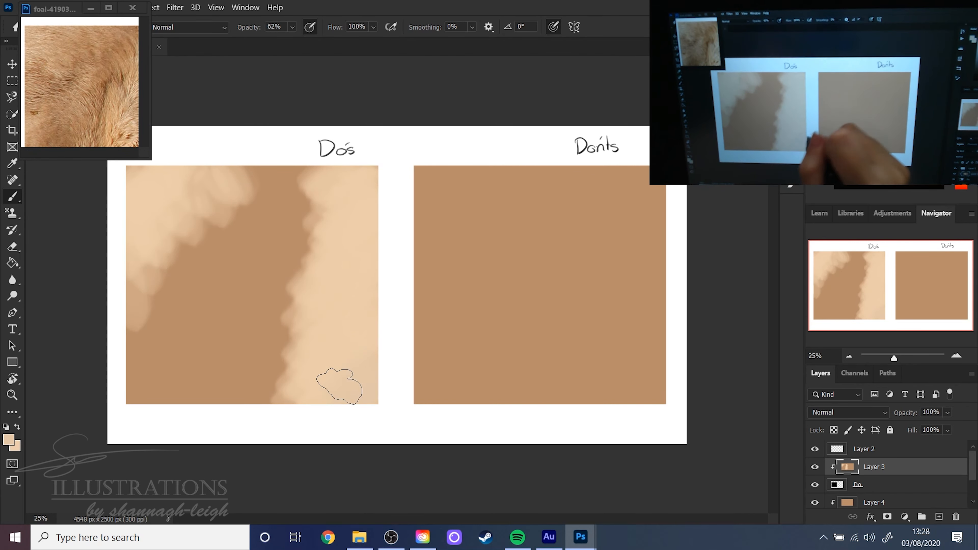
- Sample a darker brown from the reference photo and shade the lower middle of the Do's square with it
{"action": "left_click", "coordinate": [102, 104]}
{"action": "left_click_drag", "start_coordinate": [150, 159], "coordinate": [160, 168]}
{"action": "key", "text": "alt"}
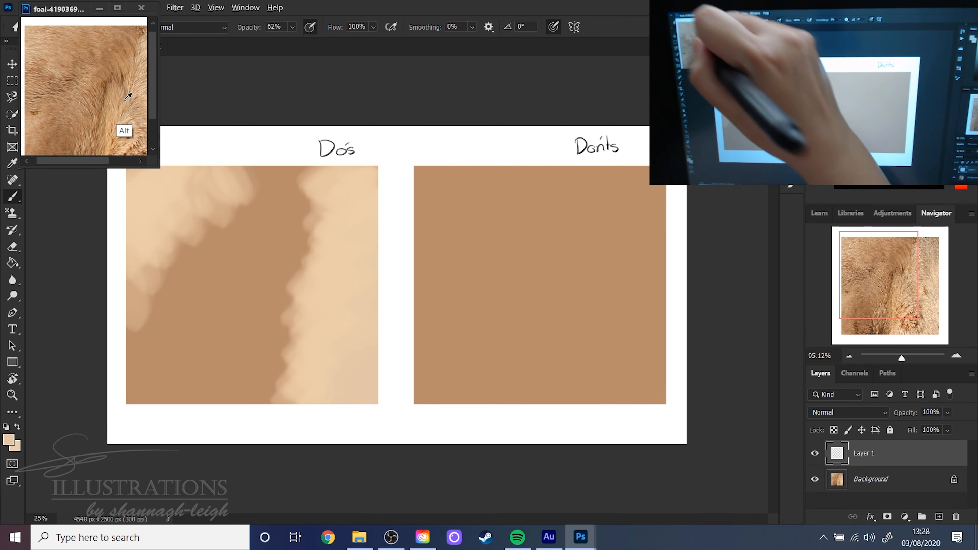
{"action": "left_click", "coordinate": [113, 54], "text": "alt"}
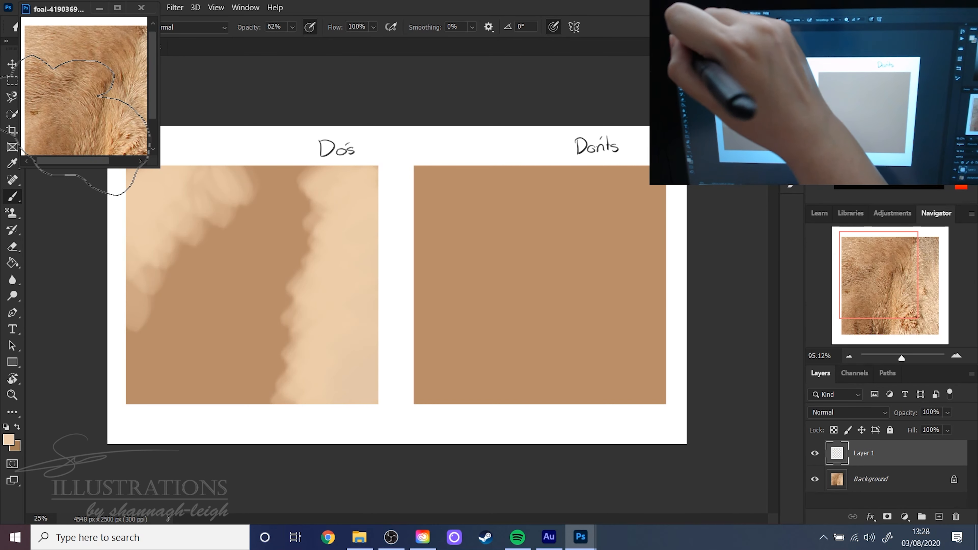
{"action": "left_click", "coordinate": [273, 256]}
{"action": "mouse_move", "coordinate": [136, 396]}
{"action": "left_mouse_down"}
{"action": "mouse_move", "coordinate": [161, 405]}
{"action": "mouse_move", "coordinate": [176, 386]}
{"action": "mouse_move", "coordinate": [206, 301]}
{"action": "left_mouse_up"}
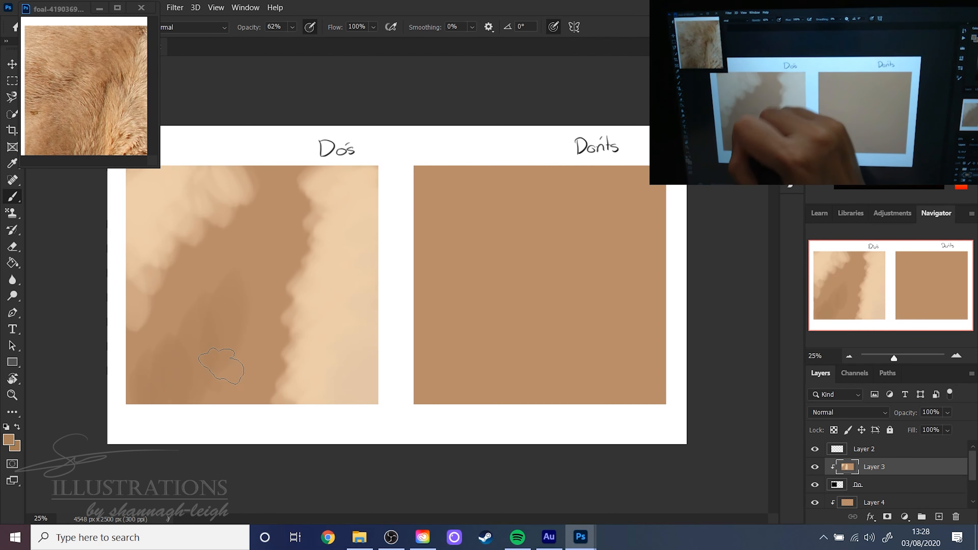
{"action": "mouse_move", "coordinate": [212, 360]}
{"action": "left_mouse_down"}
{"action": "mouse_move", "coordinate": [126, 393]}
{"action": "mouse_move", "coordinate": [157, 368]}
{"action": "mouse_move", "coordinate": [184, 317]}
{"action": "mouse_move", "coordinate": [197, 389]}
{"action": "mouse_move", "coordinate": [248, 391]}
{"action": "left_mouse_up"}
- Change the foreground colour to a brighter, slightly redder orange-brown for the brush
{"action": "key", "text": "alt"}
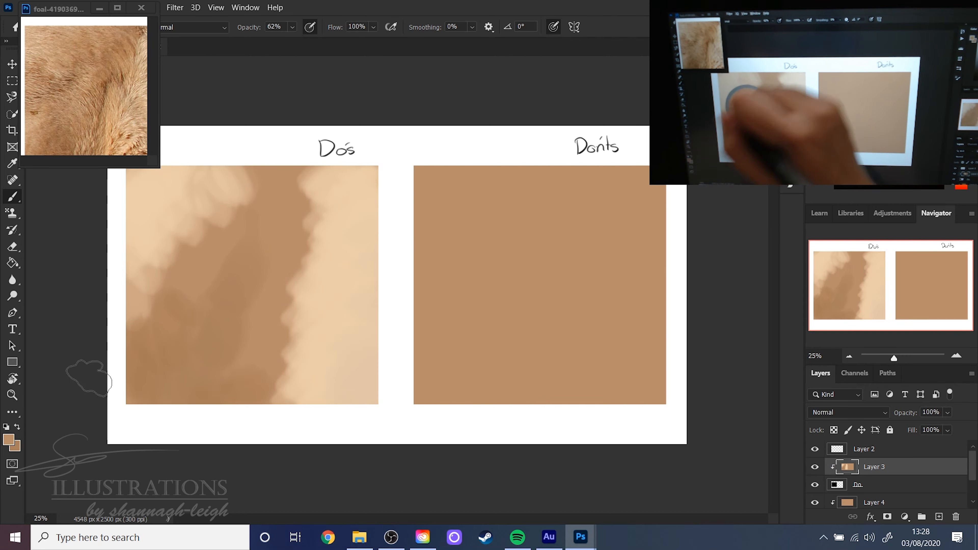
{"action": "left_click", "coordinate": [8, 440]}
{"action": "left_click", "coordinate": [269, 332]}
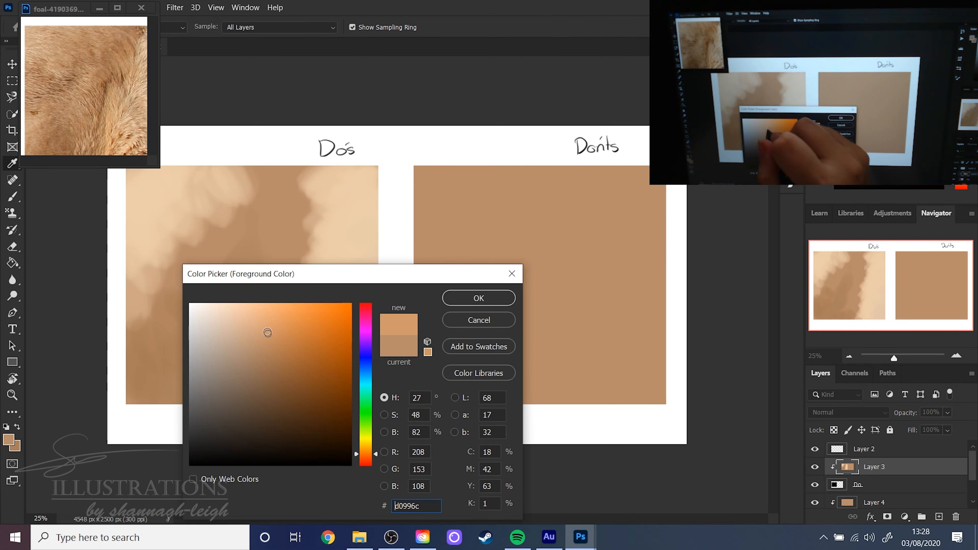
{"action": "left_click_drag", "start_coordinate": [369, 461], "coordinate": [368, 455]}
{"action": "left_click", "coordinate": [479, 297]}
{"action": "key", "text": "b"}
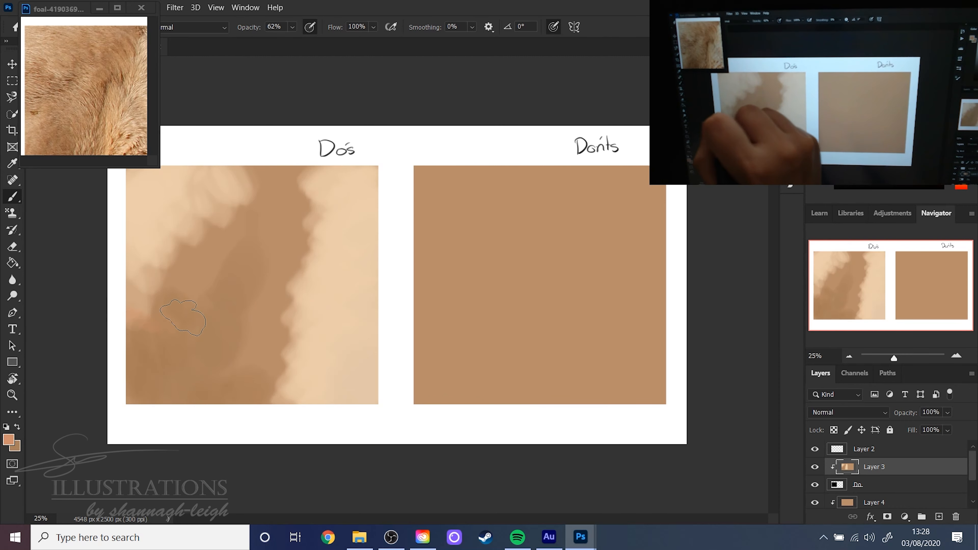
- Paint the orange-brown diagonally through the Do's square between the upper-left cream area and the darker brown
{"action": "left_click_drag", "start_coordinate": [183, 318], "coordinate": [195, 296]}
{"action": "mouse_move", "coordinate": [207, 256]}
{"action": "left_mouse_down"}
{"action": "mouse_move", "coordinate": [208, 219]}
{"action": "mouse_move", "coordinate": [241, 208]}
{"action": "mouse_move", "coordinate": [218, 192]}
{"action": "left_mouse_up"}
{"action": "mouse_move", "coordinate": [200, 278]}
{"action": "left_mouse_down"}
{"action": "mouse_move", "coordinate": [139, 360]}
{"action": "mouse_move", "coordinate": [216, 270]}
{"action": "mouse_move", "coordinate": [282, 215]}
{"action": "mouse_move", "coordinate": [265, 266]}
{"action": "left_mouse_up"}
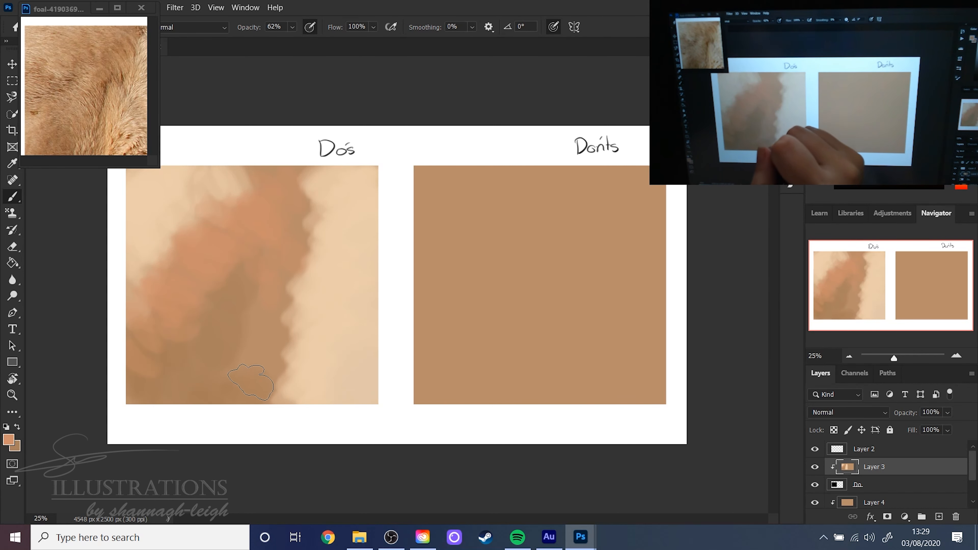
- Pick a lighter orange-tan foreground colour and blend it along the edge between the brown and the right cream area
{"action": "key", "text": "alt"}
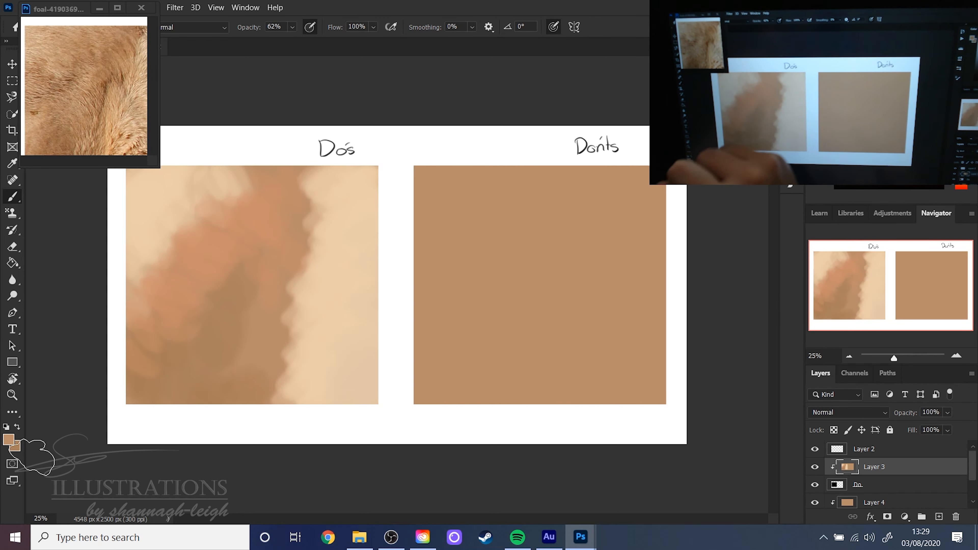
{"action": "left_click", "coordinate": [9, 439]}
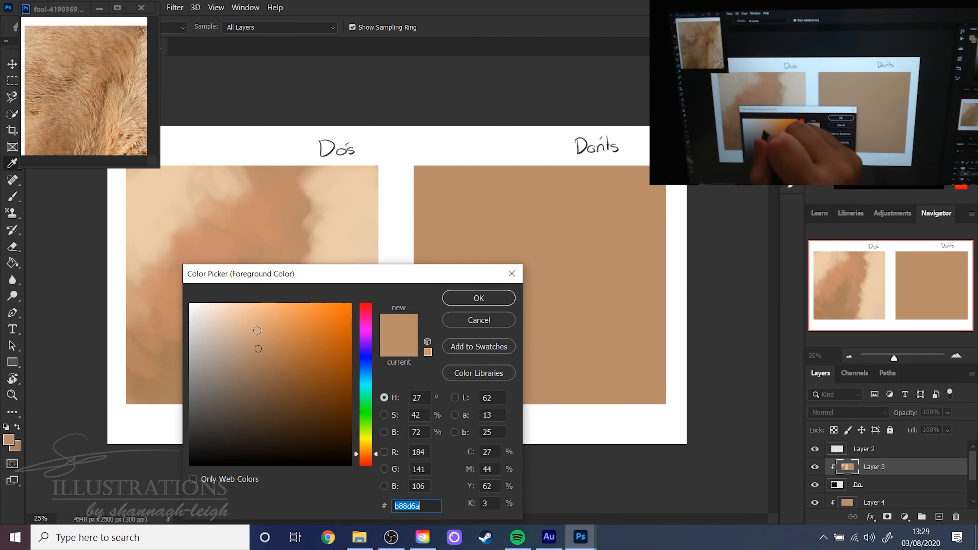
{"action": "left_click", "coordinate": [264, 328]}
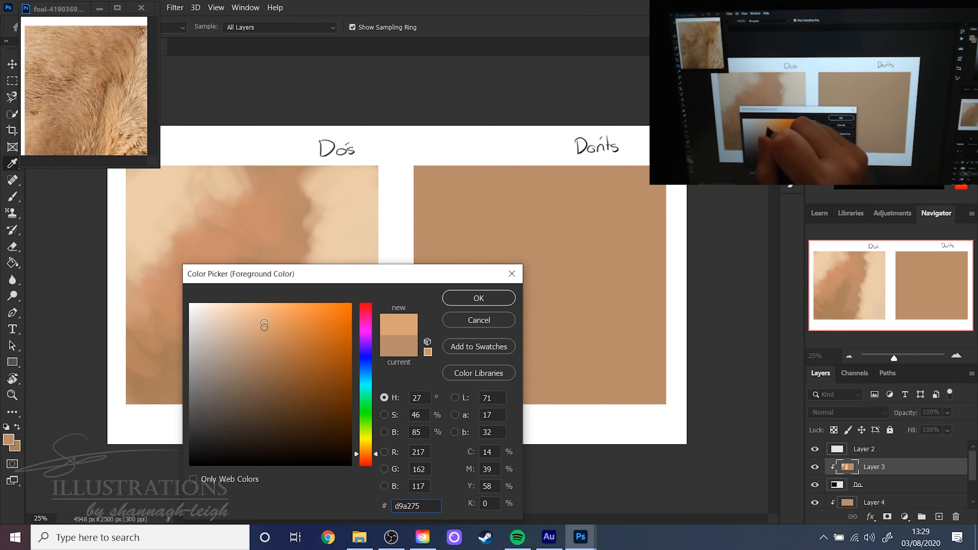
{"action": "left_click", "coordinate": [261, 321]}
{"action": "left_click", "coordinate": [466, 300]}
{"action": "mouse_move", "coordinate": [240, 408]}
{"action": "left_mouse_down"}
{"action": "mouse_move", "coordinate": [236, 352]}
{"action": "mouse_move", "coordinate": [266, 392]}
{"action": "mouse_move", "coordinate": [252, 299]}
{"action": "mouse_move", "coordinate": [277, 354]}
{"action": "mouse_move", "coordinate": [265, 257]}
{"action": "mouse_move", "coordinate": [277, 251]}
{"action": "mouse_move", "coordinate": [297, 276]}
{"action": "mouse_move", "coordinate": [282, 219]}
{"action": "mouse_move", "coordinate": [319, 246]}
{"action": "left_mouse_up"}
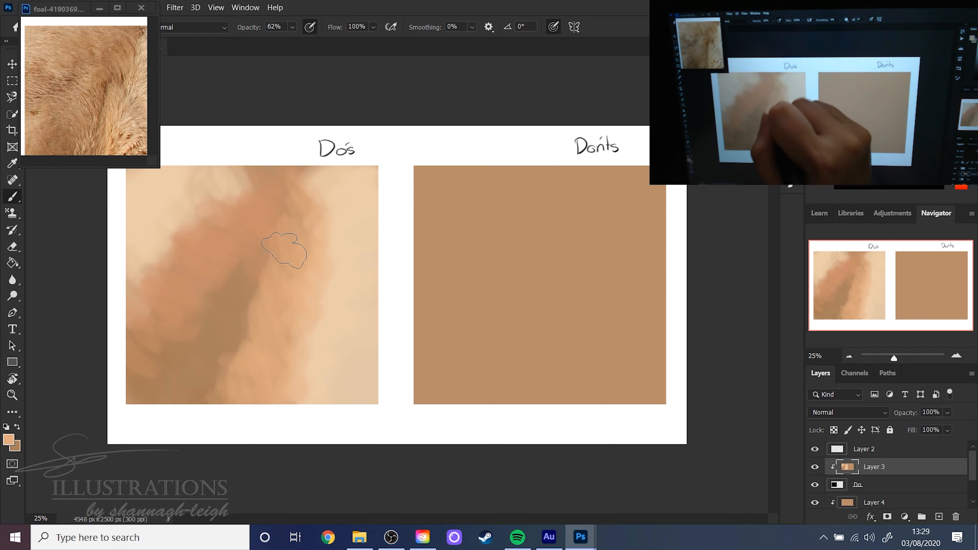
- Blend the darker brown patch in the Do's square into the orange-brown around it using a sampled mid-brown
{"action": "mouse_move", "coordinate": [189, 296]}
{"action": "left_mouse_down"}
{"action": "mouse_move", "coordinate": [148, 325]}
{"action": "mouse_move", "coordinate": [142, 301]}
{"action": "mouse_move", "coordinate": [209, 270]}
{"action": "mouse_move", "coordinate": [230, 231]}
{"action": "left_mouse_up"}
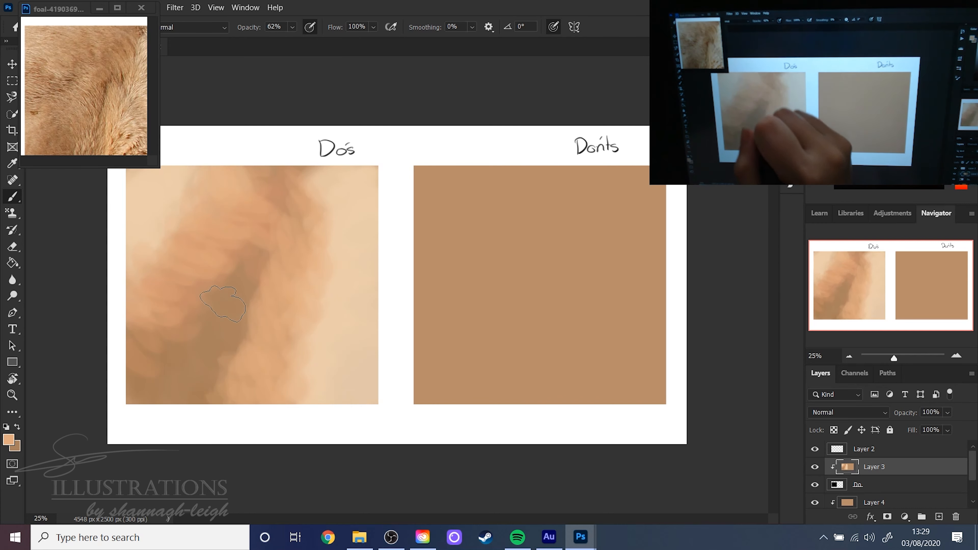
{"action": "left_click", "coordinate": [195, 302], "text": "alt"}
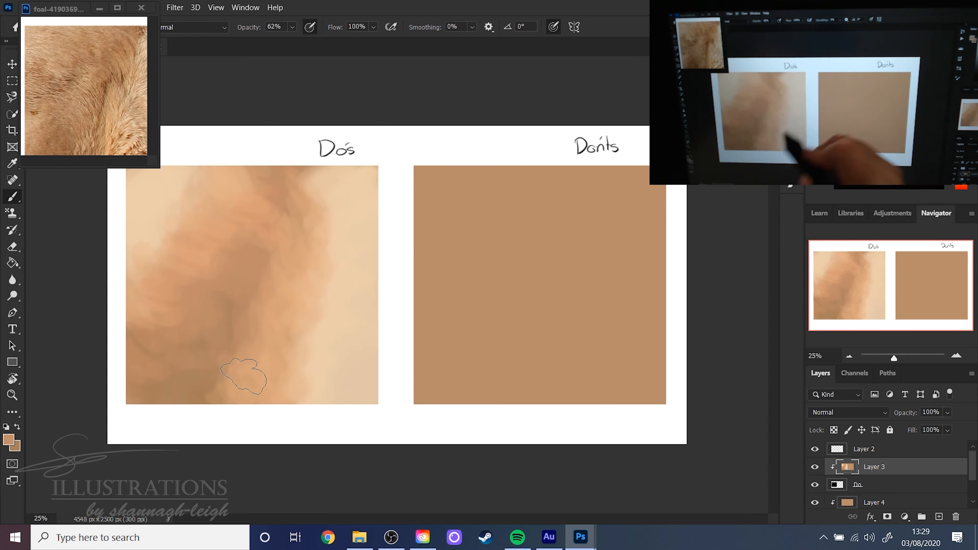
- Set the chalk brush's size to 432 px and lower its opacity to 22%
{"action": "right_click", "coordinate": [273, 295]}
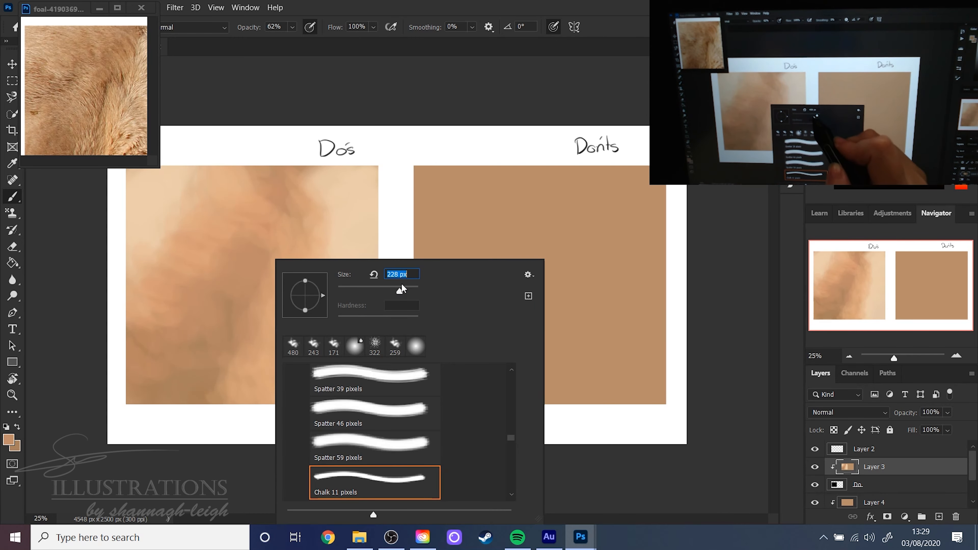
{"action": "left_click", "coordinate": [560, 57]}
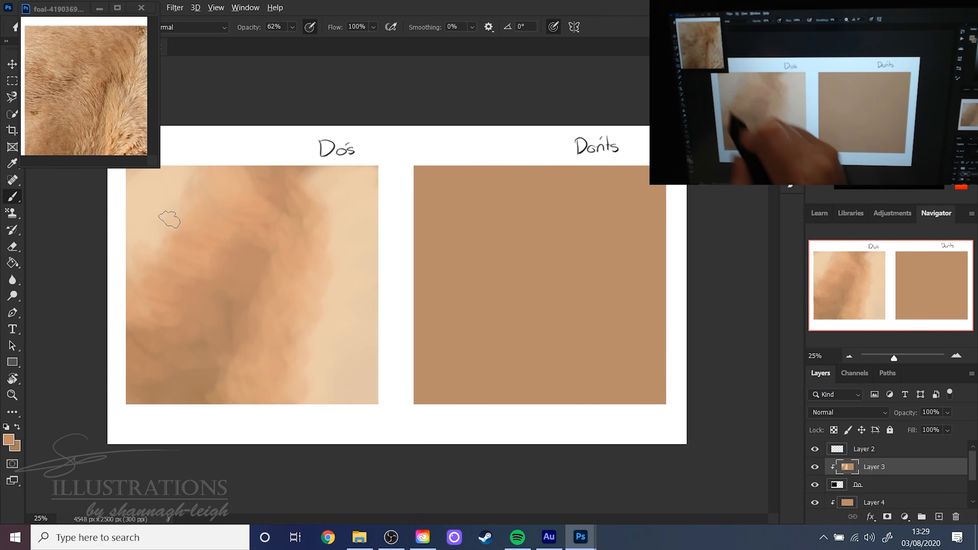
{"action": "right_click", "coordinate": [361, 293]}
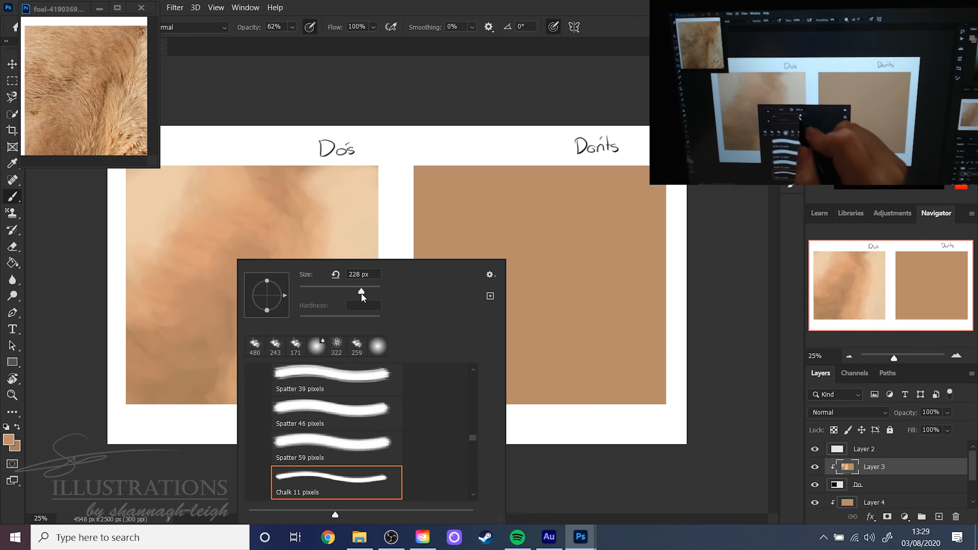
{"action": "left_click", "coordinate": [514, 96]}
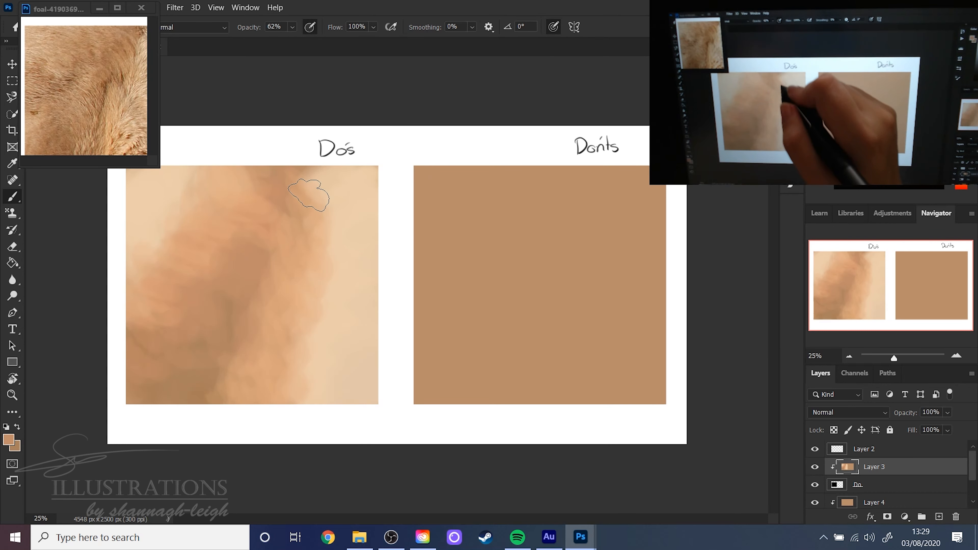
{"action": "mouse_move", "coordinate": [293, 27]}
{"action": "left_mouse_down"}
{"action": "mouse_move", "coordinate": [274, 41]}
{"action": "mouse_move", "coordinate": [284, 41]}
{"action": "left_mouse_up"}
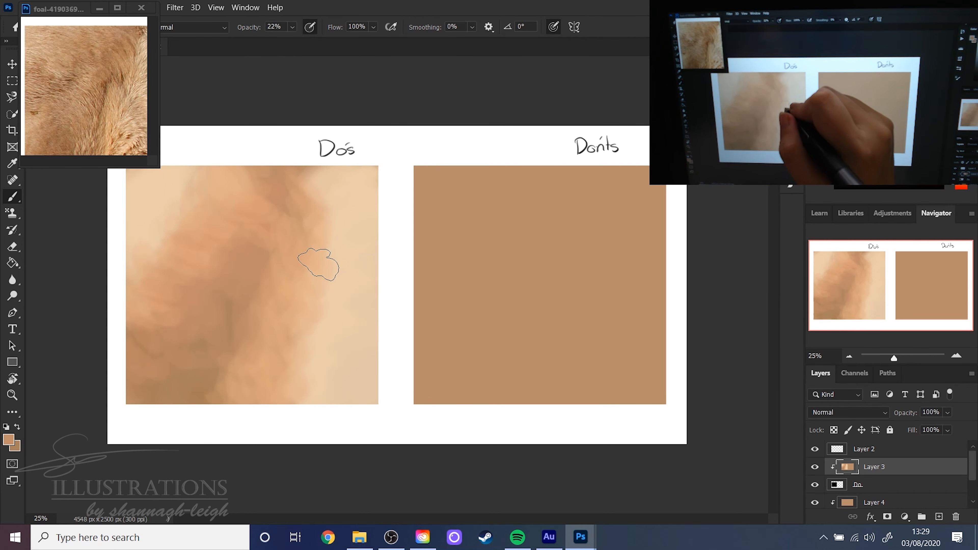
- Sample a tan from the painting and soften the edge between the orange-tan band and the right cream area
{"action": "key", "text": "alt"}
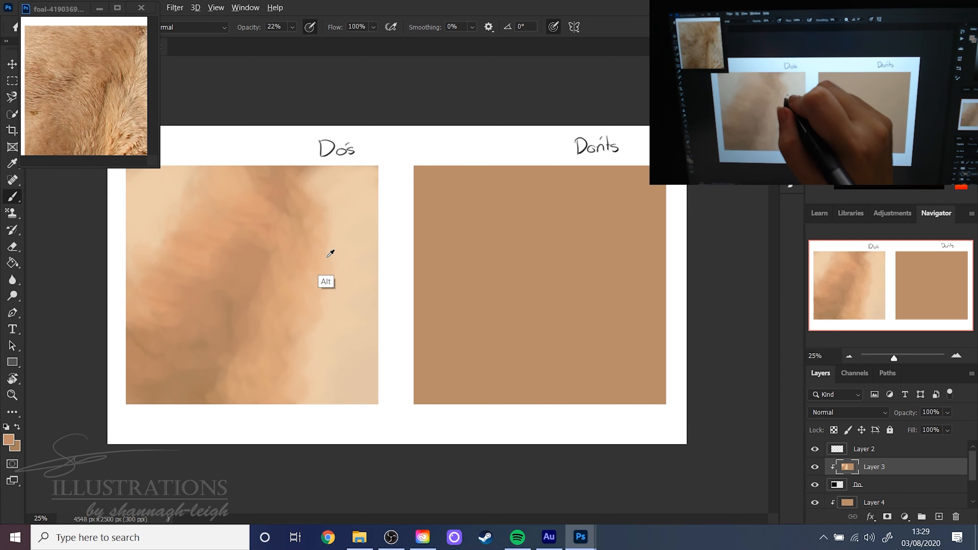
{"action": "left_click_drag", "start_coordinate": [321, 336], "coordinate": [315, 235]}
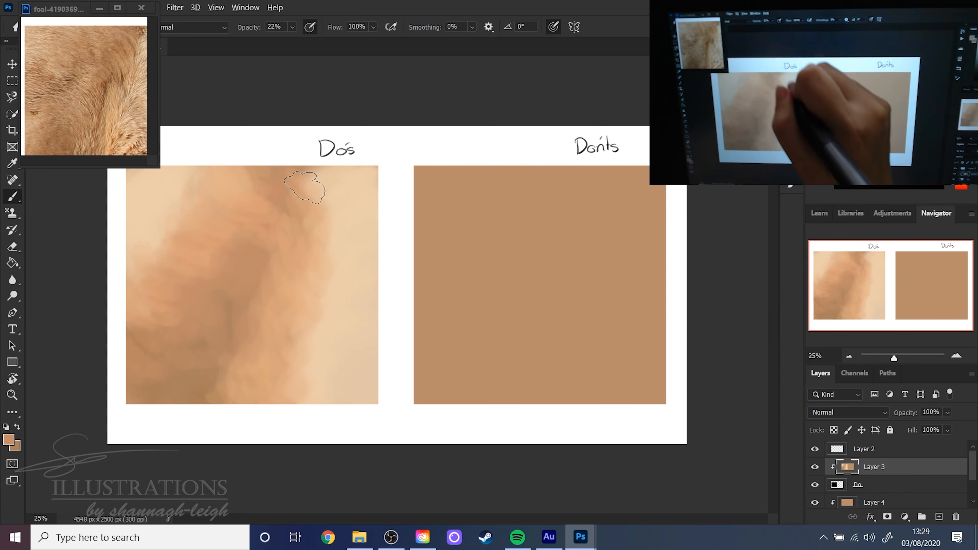
{"action": "left_click", "coordinate": [318, 243], "text": "alt"}
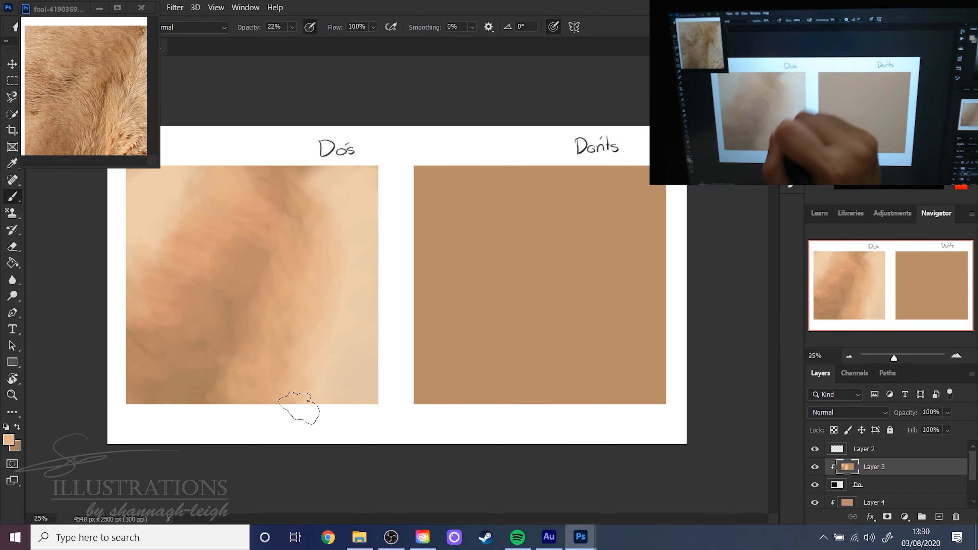
{"action": "key", "text": "alt"}
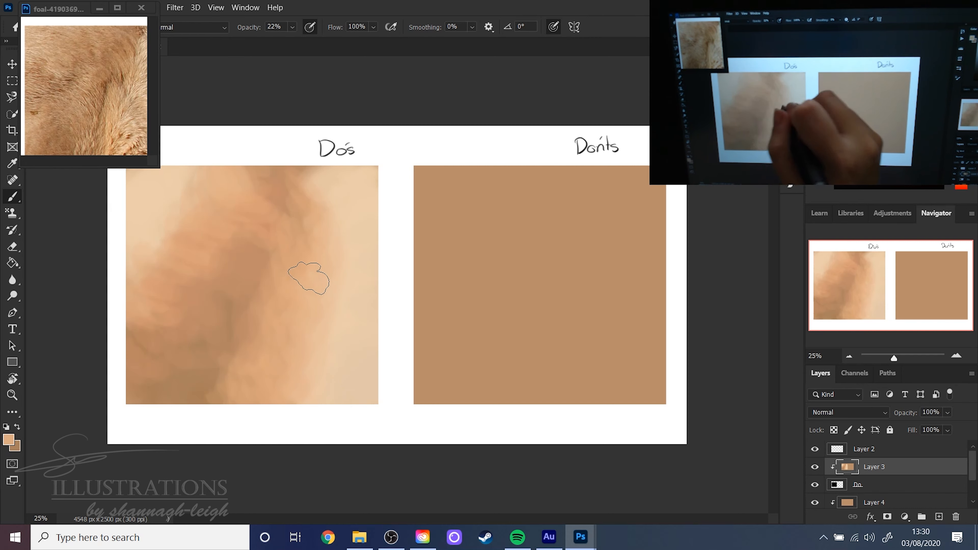
- Blend the brown at the upper centre of the Do's square into the lighter right side with sampled tones
{"action": "left_click", "coordinate": [307, 219], "text": "alt"}
{"action": "mouse_move", "coordinate": [306, 217]}
{"action": "left_mouse_down"}
{"action": "mouse_move", "coordinate": [296, 206]}
{"action": "mouse_move", "coordinate": [281, 224]}
{"action": "mouse_move", "coordinate": [299, 246]}
{"action": "left_mouse_up"}
{"action": "left_click", "coordinate": [279, 200], "text": "alt"}
{"action": "left_click", "coordinate": [297, 214], "text": "alt"}
{"action": "left_click", "coordinate": [305, 191], "text": "alt"}
{"action": "mouse_move", "coordinate": [294, 180]}
{"action": "left_mouse_down"}
{"action": "mouse_move", "coordinate": [323, 212]}
{"action": "mouse_move", "coordinate": [347, 288]}
{"action": "left_mouse_up"}
{"action": "left_click", "coordinate": [326, 199], "text": "alt"}
{"action": "left_click_drag", "start_coordinate": [321, 189], "coordinate": [341, 236]}
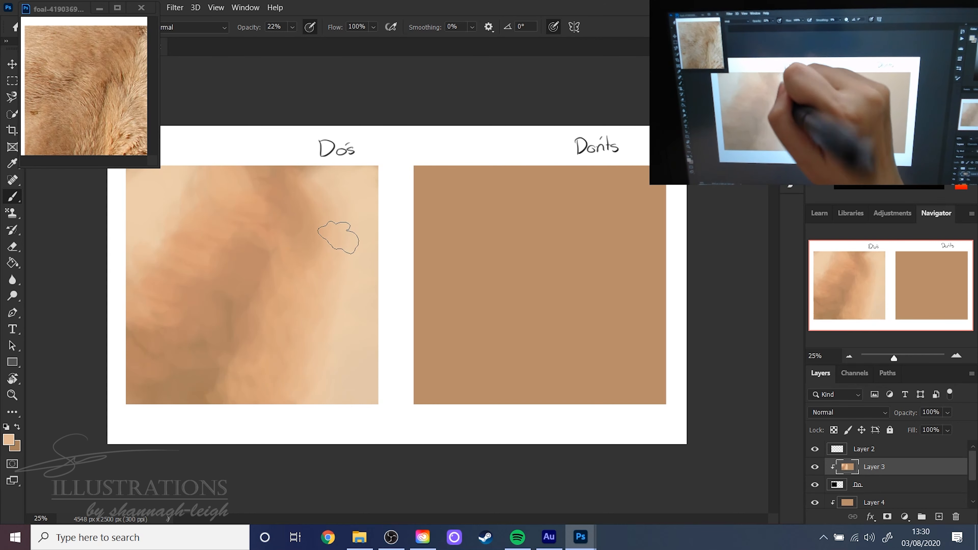
{"action": "left_click", "coordinate": [311, 201], "text": "alt"}
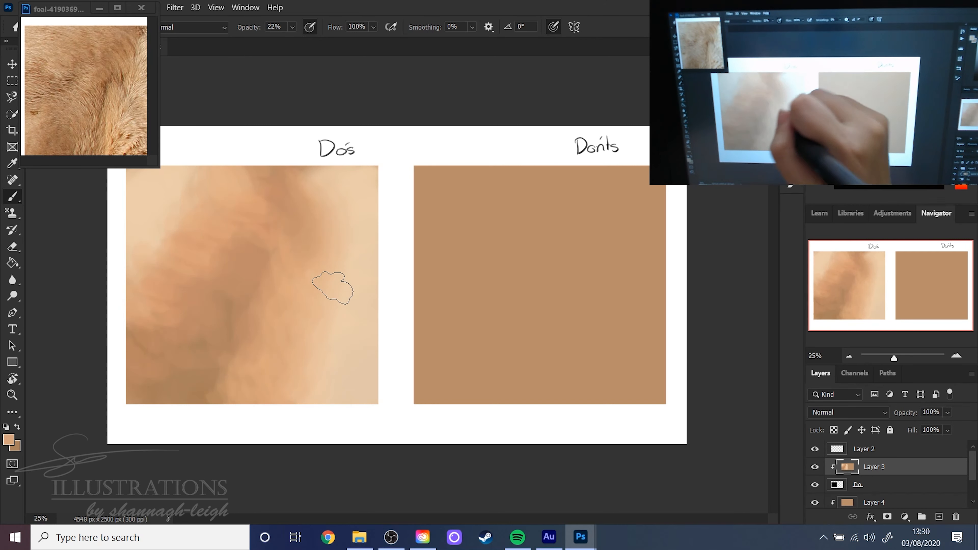
- Smooth the transition between the central brown shadow and the orange-tan band, working down to the lower middle
{"action": "left_click", "coordinate": [272, 244], "text": "alt"}
{"action": "mouse_move", "coordinate": [274, 243]}
{"action": "left_mouse_down"}
{"action": "mouse_move", "coordinate": [266, 236]}
{"action": "mouse_move", "coordinate": [273, 322]}
{"action": "mouse_move", "coordinate": [249, 350]}
{"action": "left_mouse_up"}
{"action": "left_click", "coordinate": [282, 266], "text": "alt"}
{"action": "left_click", "coordinate": [234, 312], "text": "alt"}
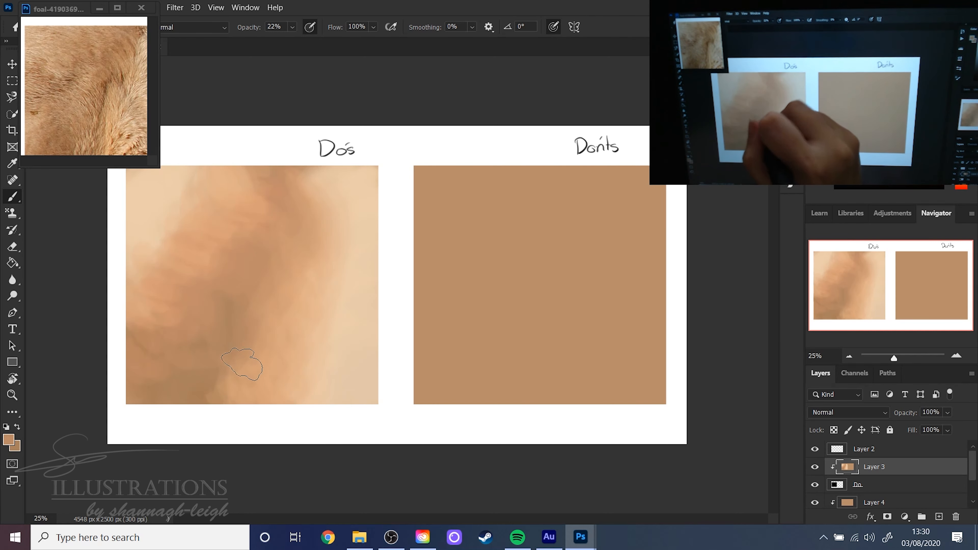
{"action": "left_click", "coordinate": [261, 363], "text": "alt"}
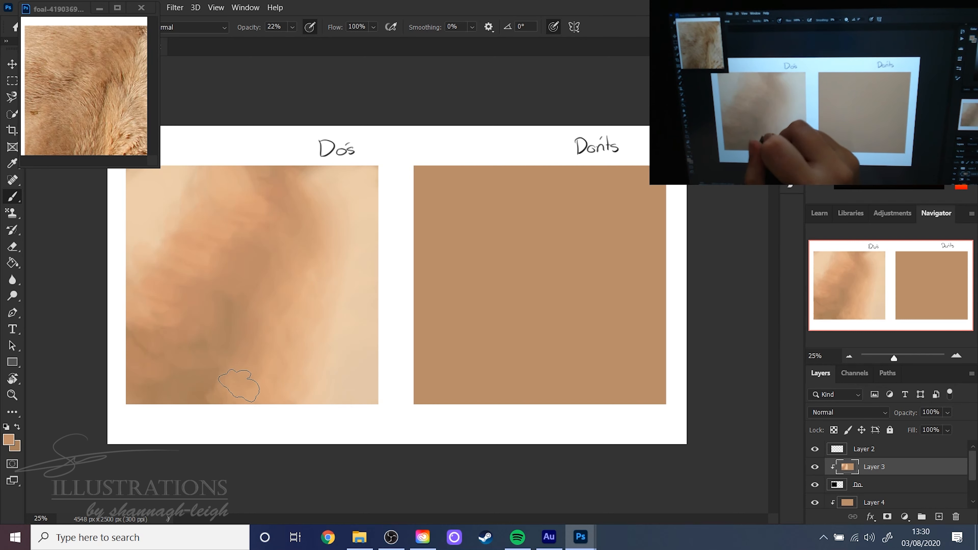
- Sample browns and oranges from the painting and smooth the lower-left shadow and the diagonal orange area above it
{"action": "key", "text": "alt"}
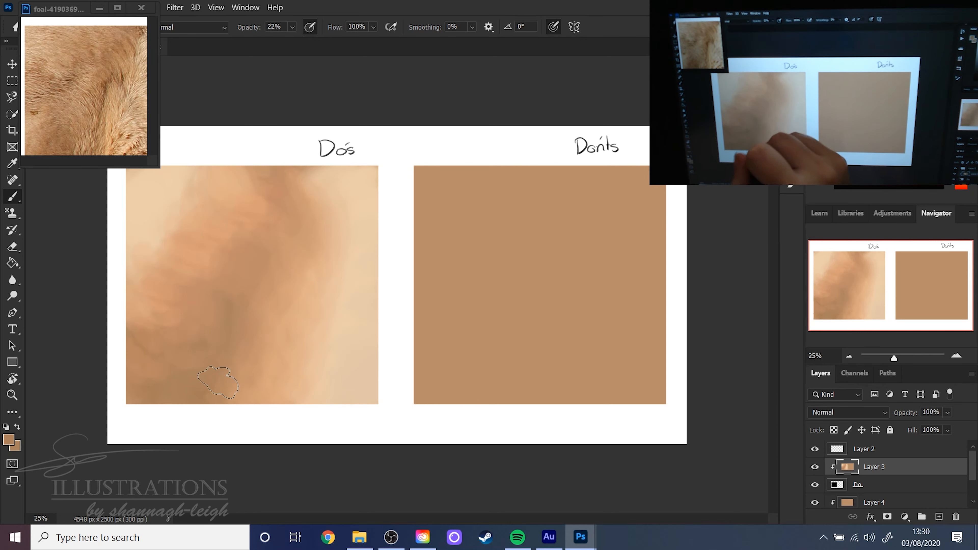
{"action": "key", "text": "alt"}
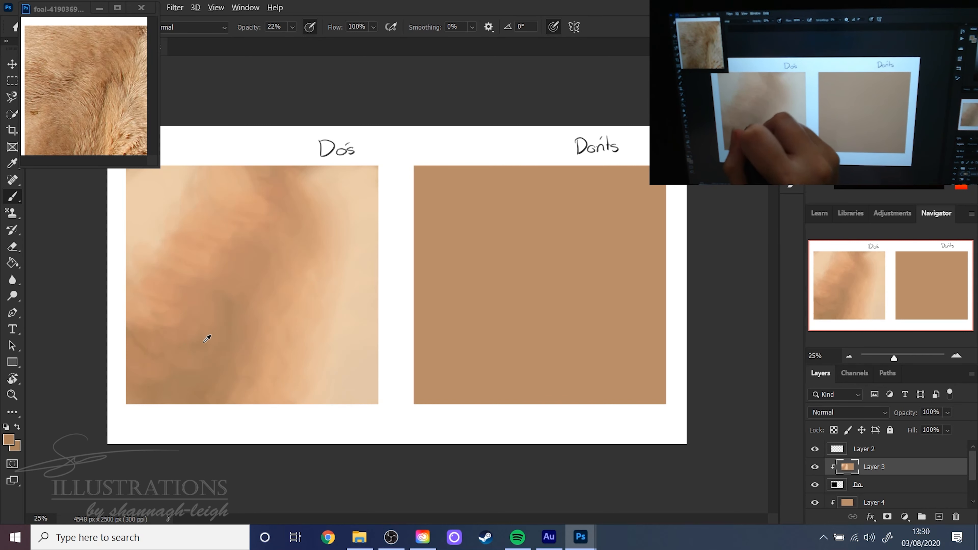
{"action": "left_click", "coordinate": [169, 322], "text": "alt"}
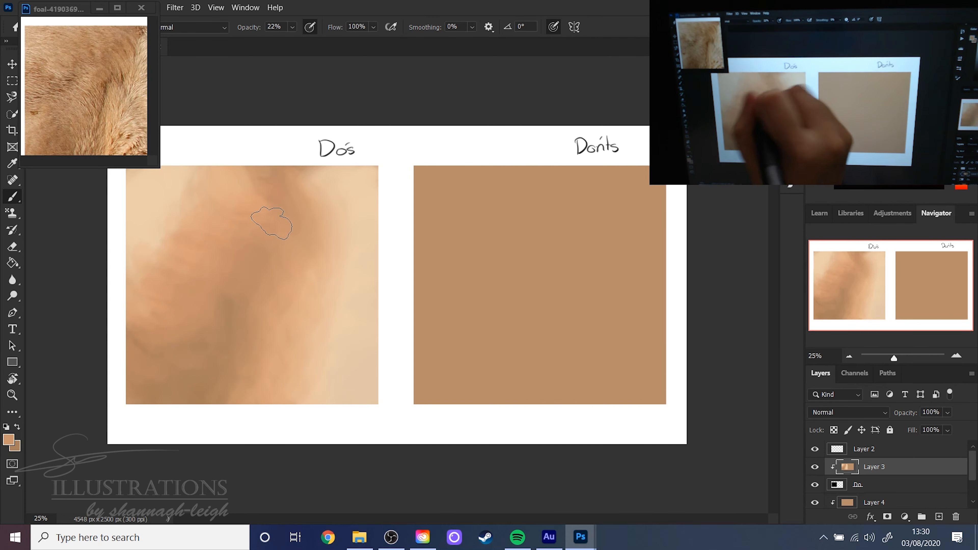
{"action": "left_click", "coordinate": [167, 289], "text": "alt"}
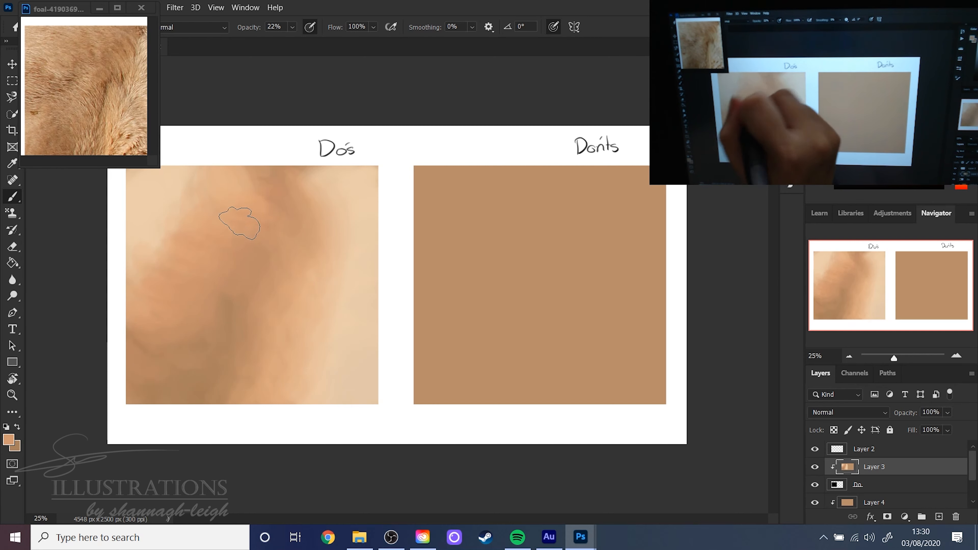
- Blend the diagonal orange area into the upper-left cream and the central brown with colours sampled from each
{"action": "key", "text": "alt"}
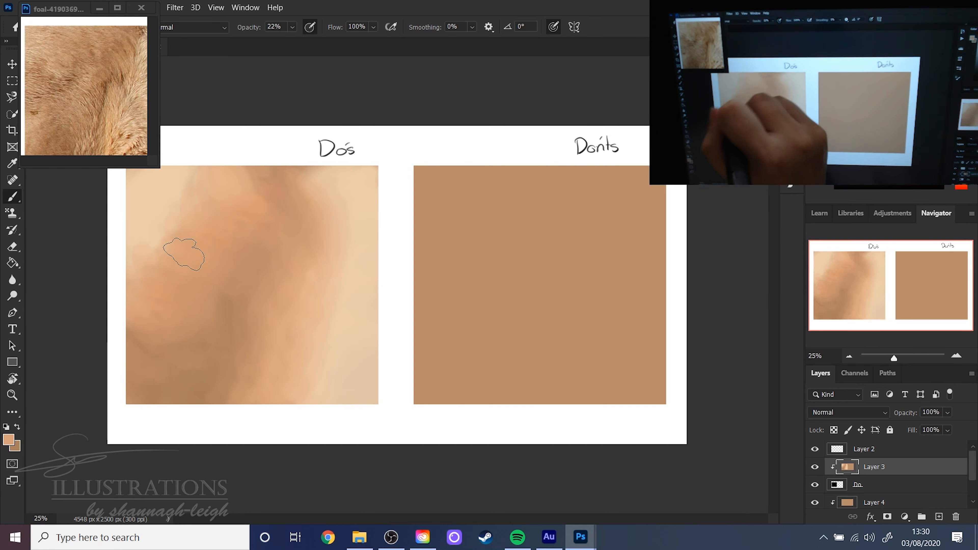
{"action": "left_click", "coordinate": [192, 226], "text": "alt"}
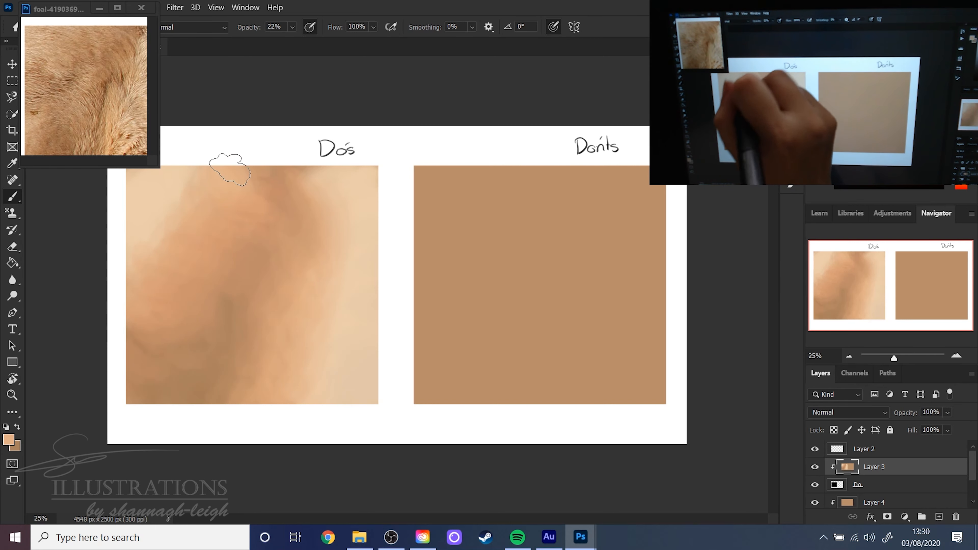
{"action": "left_click", "coordinate": [177, 194], "text": "alt"}
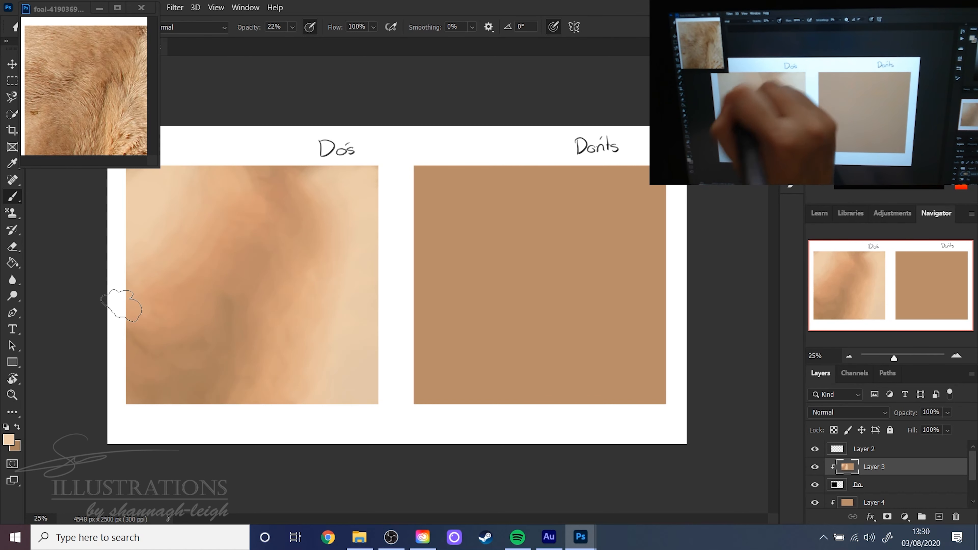
{"action": "left_click", "coordinate": [219, 258], "text": "alt"}
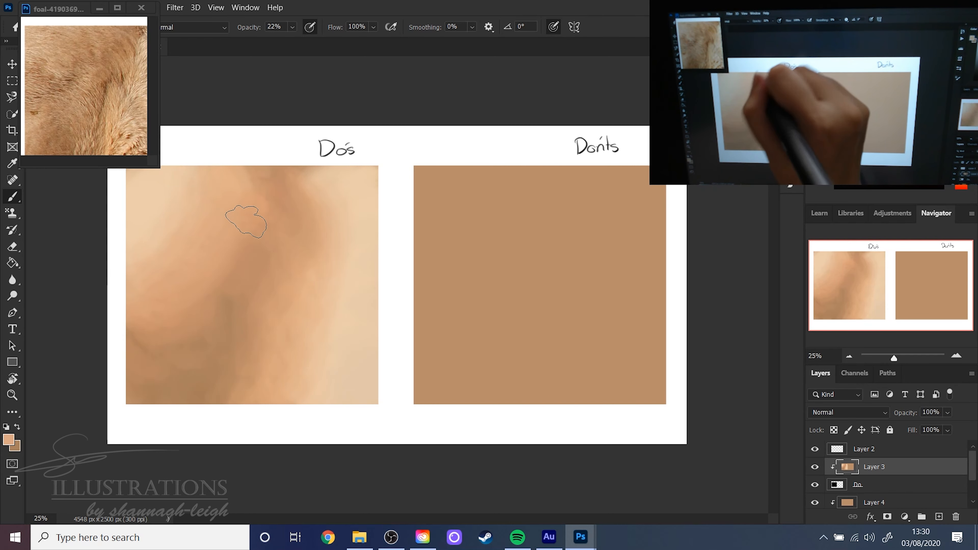
{"action": "left_click", "coordinate": [237, 276], "text": "alt"}
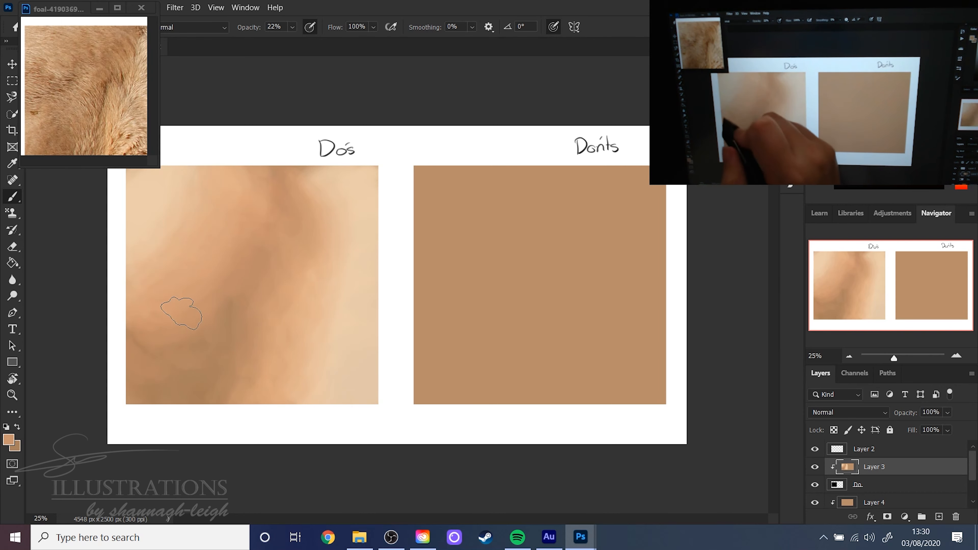
{"action": "right_click", "coordinate": [552, 252]}
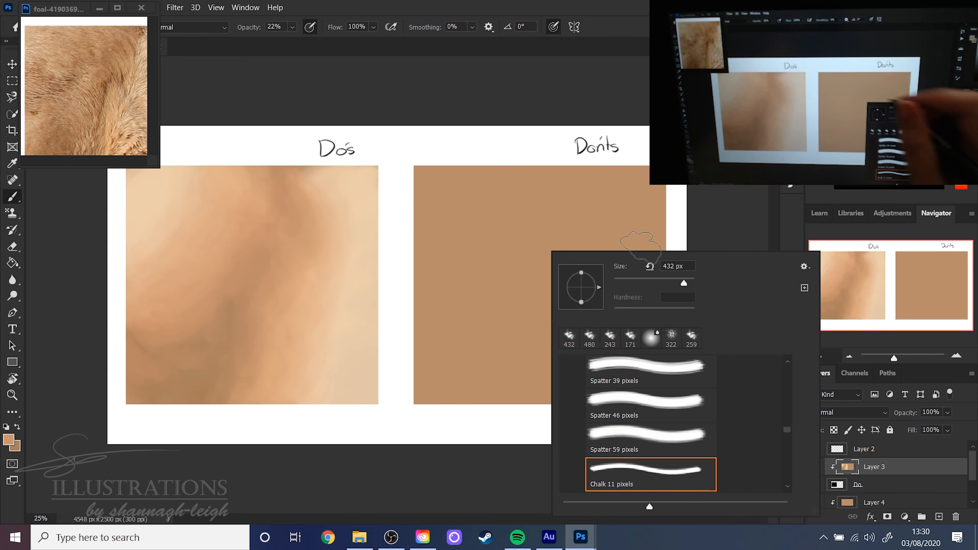
{"action": "left_click", "coordinate": [651, 339]}
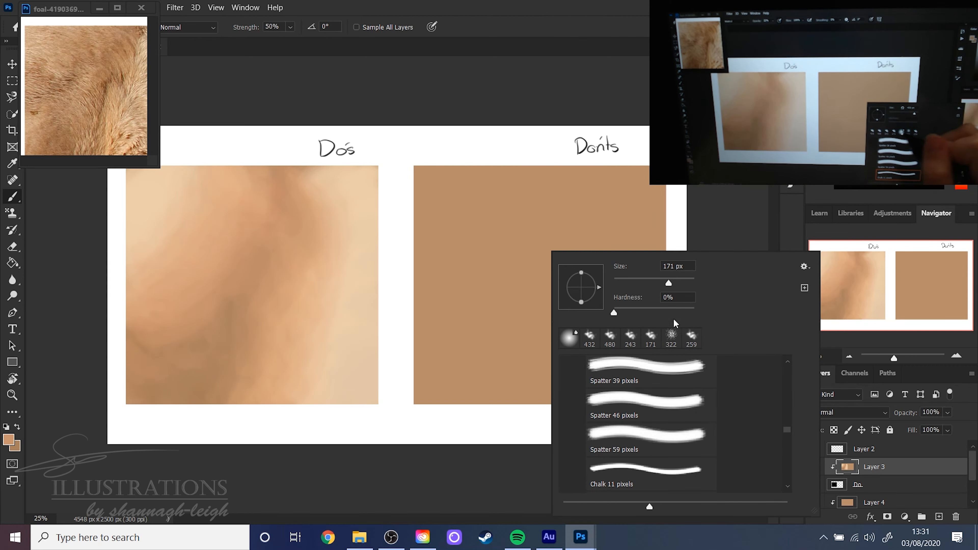
{"action": "left_click_drag", "start_coordinate": [787, 431], "coordinate": [784, 361]}
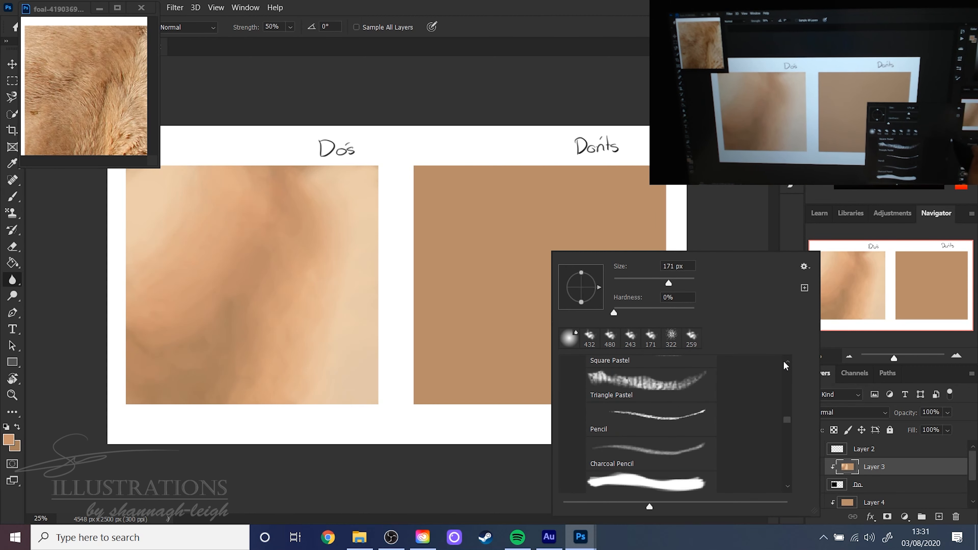
{"action": "left_click_drag", "start_coordinate": [786, 418], "coordinate": [787, 392]}
{"action": "left_click", "coordinate": [710, 424]}
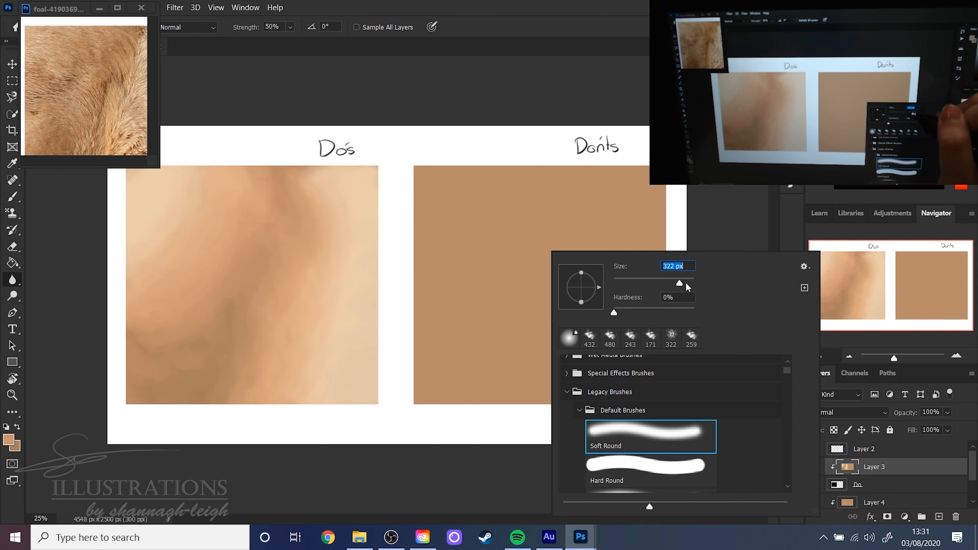
{"action": "left_click_drag", "start_coordinate": [686, 283], "coordinate": [686, 284]}
{"action": "key", "text": "Return"}
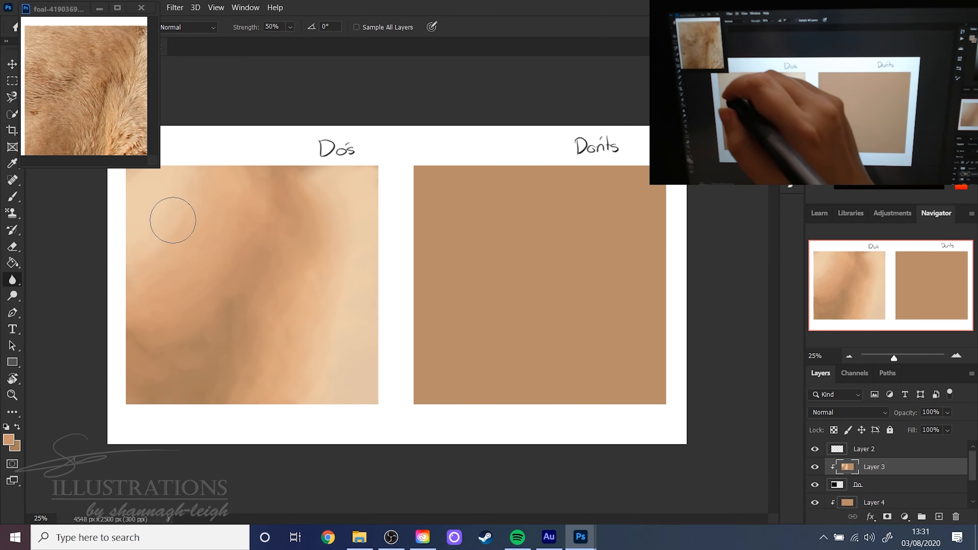
{"action": "key", "text": "b"}
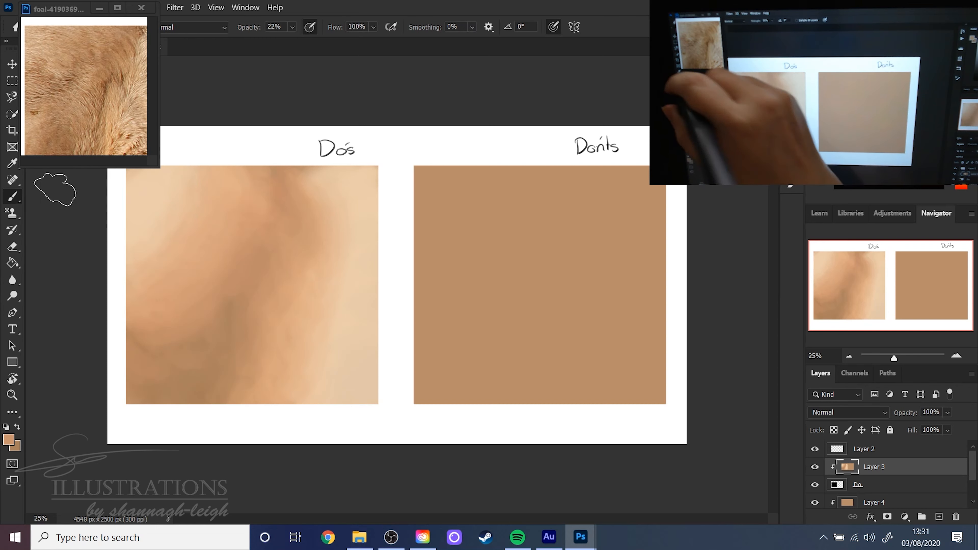
- Switch the painting brush to the Soft Round preset from the legacy default brushes at 432 px
{"action": "right_click", "coordinate": [465, 224]}
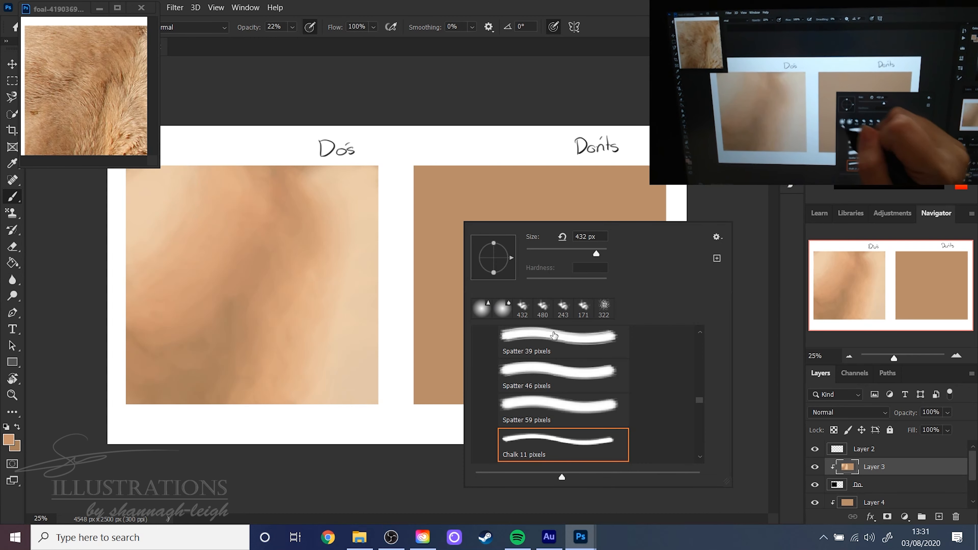
{"action": "left_click_drag", "start_coordinate": [700, 389], "coordinate": [640, 343]}
{"action": "left_click", "coordinate": [563, 447]}
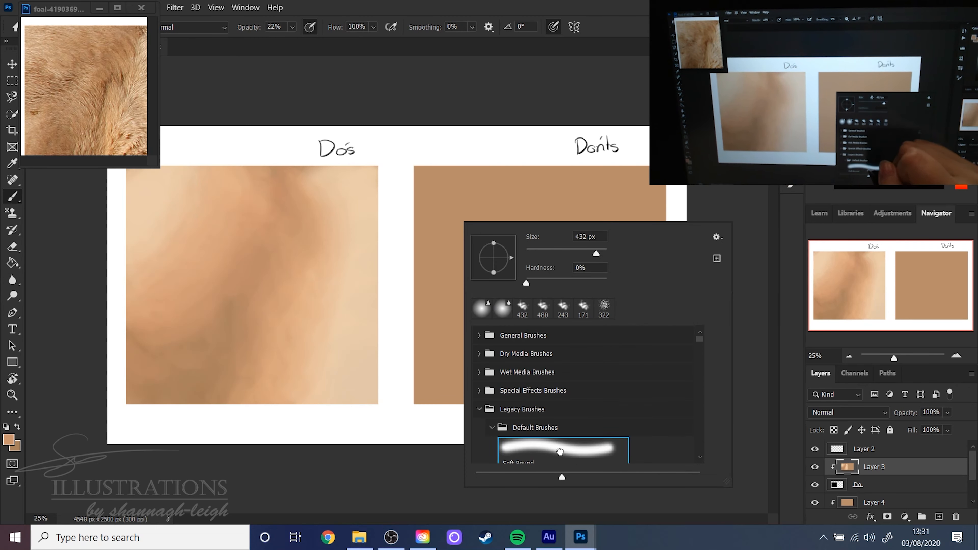
{"action": "left_click", "coordinate": [649, 26]}
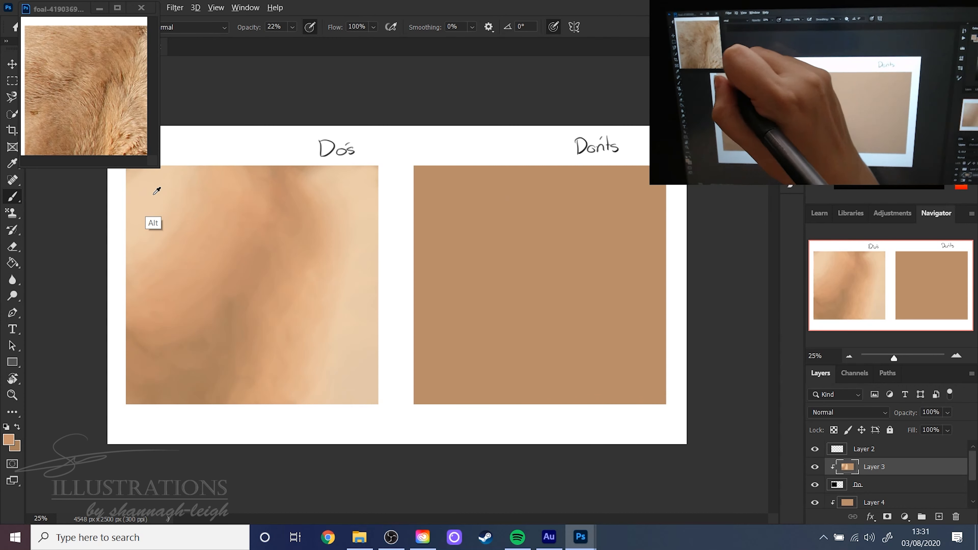
- Set the foreground and background colours to creams sampled from the upper-left and right areas of the Do's square
{"action": "left_click", "coordinate": [155, 196], "text": "alt"}
{"action": "key", "text": "x"}
{"action": "left_click", "coordinate": [362, 347], "text": "alt"}
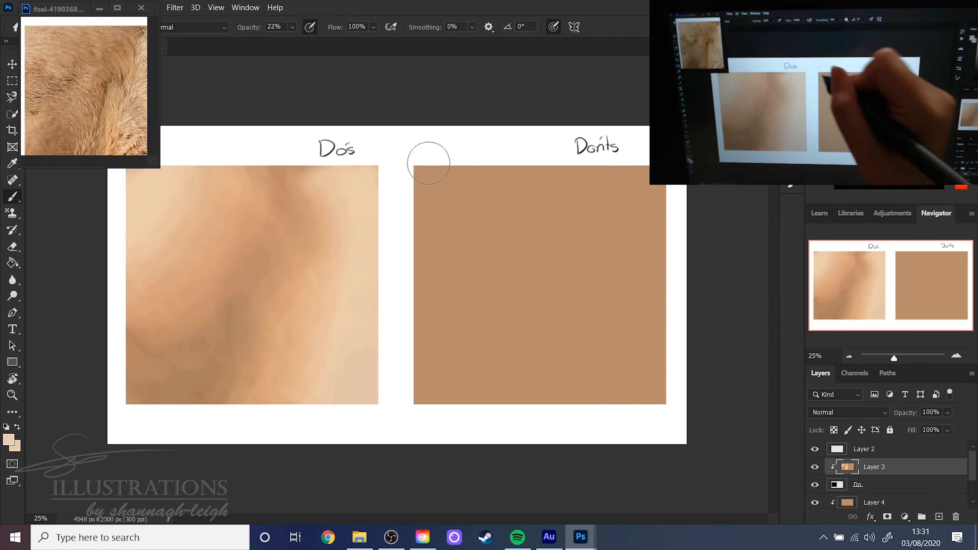
- Paint cream over the upper-left and lower-right corners of the Don'ts square on Layer 4 with the brush at 100% opacity
{"action": "left_click", "coordinate": [905, 517]}
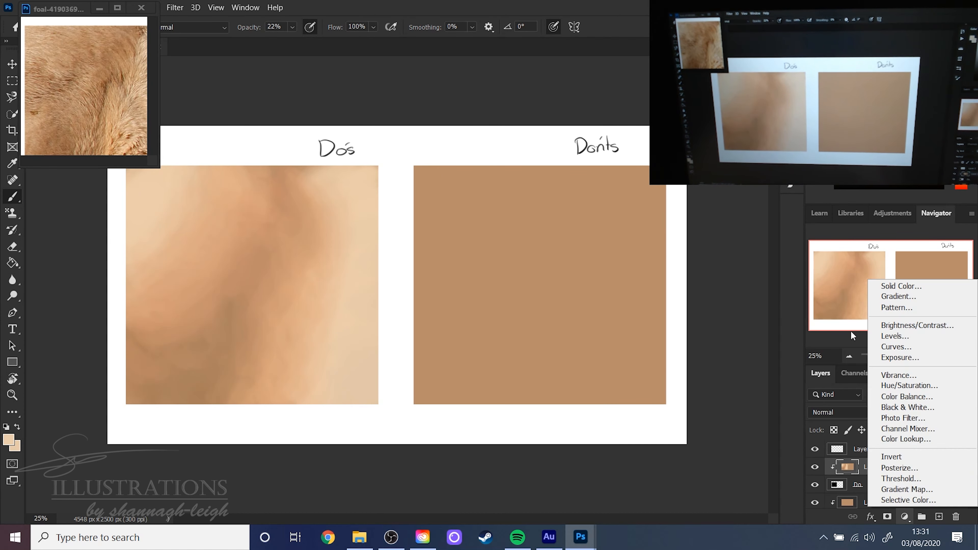
{"action": "left_click", "coordinate": [871, 509]}
{"action": "left_click", "coordinate": [879, 502]}
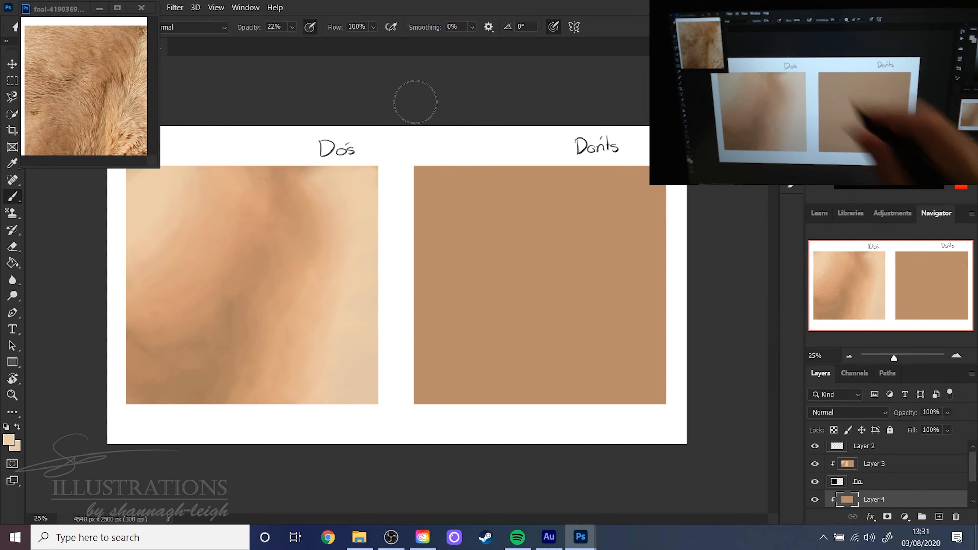
{"action": "left_click", "coordinate": [292, 27]}
{"action": "left_click_drag", "start_coordinate": [297, 39], "coordinate": [343, 40]}
{"action": "mouse_move", "coordinate": [423, 182]}
{"action": "left_mouse_down"}
{"action": "mouse_move", "coordinate": [439, 144]}
{"action": "mouse_move", "coordinate": [412, 229]}
{"action": "mouse_move", "coordinate": [426, 256]}
{"action": "mouse_move", "coordinate": [485, 214]}
{"action": "mouse_move", "coordinate": [467, 171]}
{"action": "left_mouse_up"}
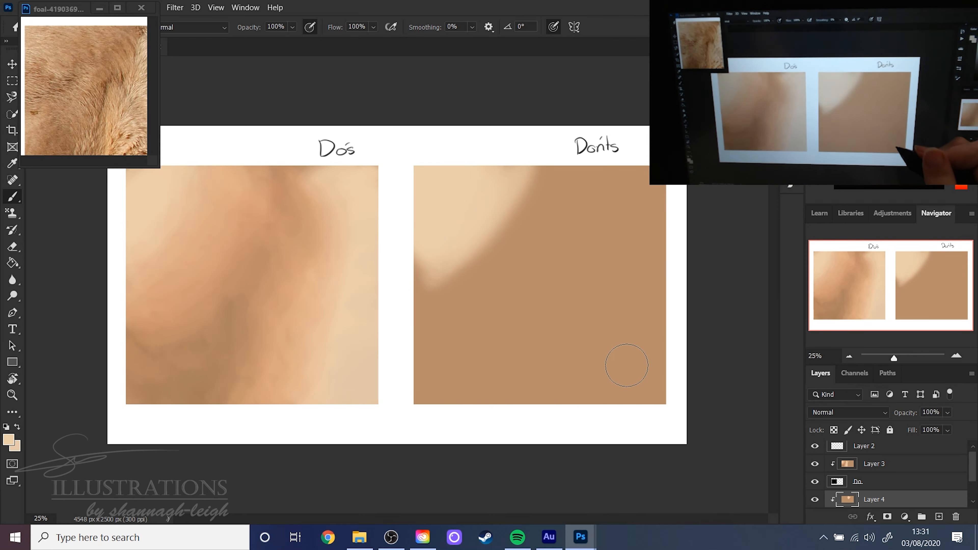
{"action": "mouse_move", "coordinate": [644, 357]}
{"action": "left_mouse_down"}
{"action": "mouse_move", "coordinate": [655, 376]}
{"action": "mouse_move", "coordinate": [659, 324]}
{"action": "mouse_move", "coordinate": [576, 406]}
{"action": "mouse_move", "coordinate": [521, 409]}
{"action": "left_mouse_up"}
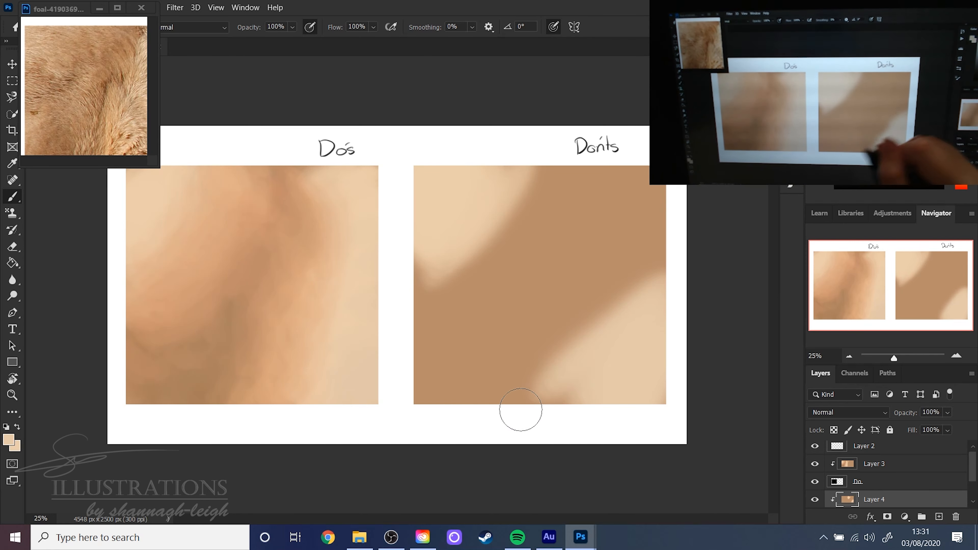
- Set the brush opacity to 64% and sample orange as foreground and brown as background from the Do's square
{"action": "left_click", "coordinate": [293, 27]}
{"action": "left_click_drag", "start_coordinate": [293, 40], "coordinate": [287, 42]}
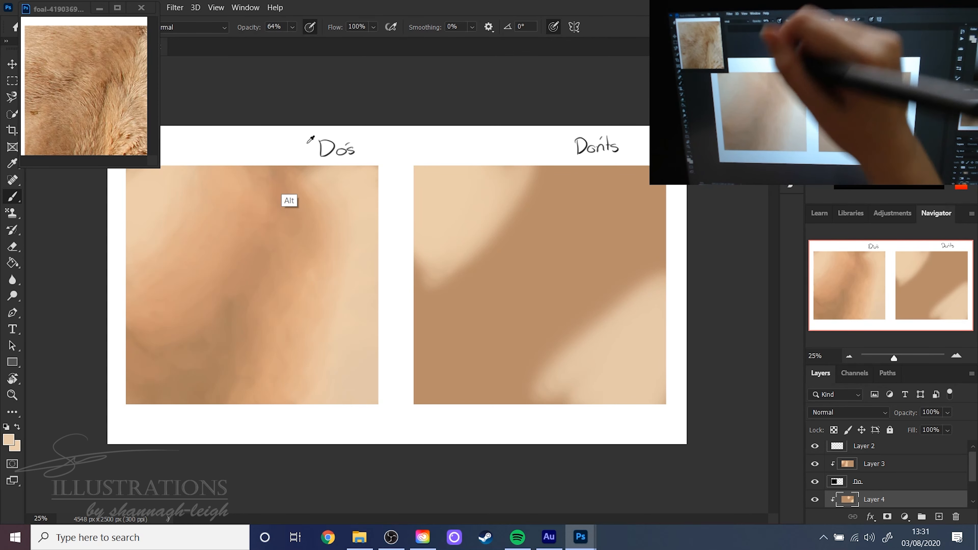
{"action": "left_click", "coordinate": [231, 225], "text": "alt"}
{"action": "key", "text": "x"}
{"action": "left_click", "coordinate": [235, 322], "text": "alt"}
{"action": "key", "text": "x"}
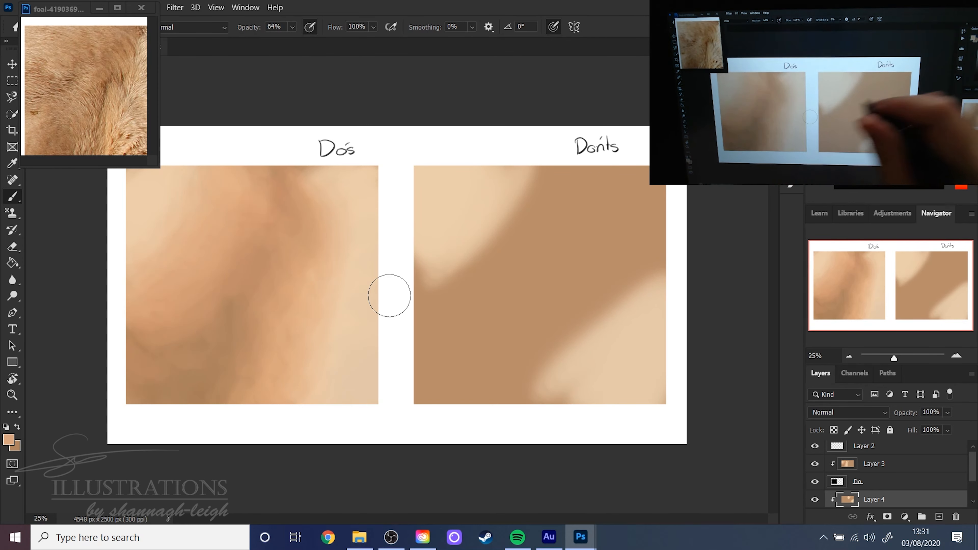
- Paint the sampled brown and orange as a diagonal band through the middle of the Don'ts square
{"action": "key", "text": "x"}
{"action": "mouse_move", "coordinate": [419, 275]}
{"action": "left_mouse_down"}
{"action": "mouse_move", "coordinate": [420, 353]}
{"action": "mouse_move", "coordinate": [436, 328]}
{"action": "mouse_move", "coordinate": [426, 333]}
{"action": "left_mouse_up"}
{"action": "key", "text": "x"}
{"action": "mouse_move", "coordinate": [450, 257]}
{"action": "left_mouse_down"}
{"action": "mouse_move", "coordinate": [463, 311]}
{"action": "mouse_move", "coordinate": [481, 303]}
{"action": "mouse_move", "coordinate": [531, 200]}
{"action": "mouse_move", "coordinate": [549, 192]}
{"action": "mouse_move", "coordinate": [555, 209]}
{"action": "mouse_move", "coordinate": [581, 175]}
{"action": "mouse_move", "coordinate": [599, 174]}
{"action": "mouse_move", "coordinate": [610, 200]}
{"action": "mouse_move", "coordinate": [606, 268]}
{"action": "mouse_move", "coordinate": [590, 262]}
{"action": "mouse_move", "coordinate": [605, 251]}
{"action": "mouse_move", "coordinate": [598, 305]}
{"action": "mouse_move", "coordinate": [594, 234]}
{"action": "mouse_move", "coordinate": [585, 330]}
{"action": "mouse_move", "coordinate": [559, 331]}
{"action": "mouse_move", "coordinate": [531, 398]}
{"action": "mouse_move", "coordinate": [507, 411]}
{"action": "left_mouse_up"}
{"action": "key", "text": "x"}
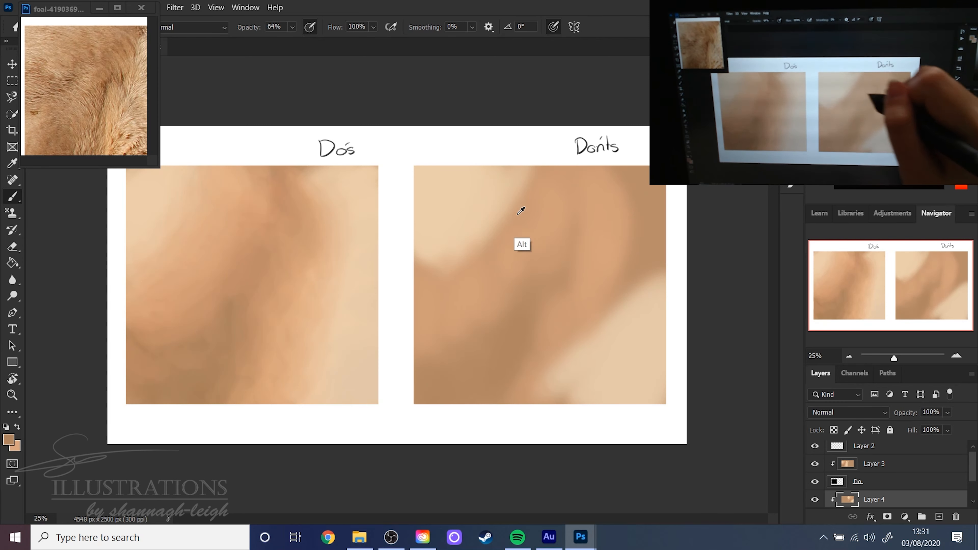
- Sample the Don'ts square's upper-left cream and paint it along the band's upper edge and down the right side
{"action": "left_click", "coordinate": [484, 201], "text": "alt"}
{"action": "mouse_move", "coordinate": [402, 270]}
{"action": "left_mouse_down"}
{"action": "mouse_move", "coordinate": [455, 269]}
{"action": "mouse_move", "coordinate": [513, 216]}
{"action": "left_mouse_up"}
{"action": "mouse_move", "coordinate": [549, 178]}
{"action": "left_mouse_down"}
{"action": "mouse_move", "coordinate": [500, 266]}
{"action": "mouse_move", "coordinate": [594, 160]}
{"action": "mouse_move", "coordinate": [645, 320]}
{"action": "mouse_move", "coordinate": [587, 339]}
{"action": "mouse_move", "coordinate": [637, 236]}
{"action": "mouse_move", "coordinate": [622, 313]}
{"action": "mouse_move", "coordinate": [627, 181]}
{"action": "mouse_move", "coordinate": [635, 261]}
{"action": "left_mouse_up"}
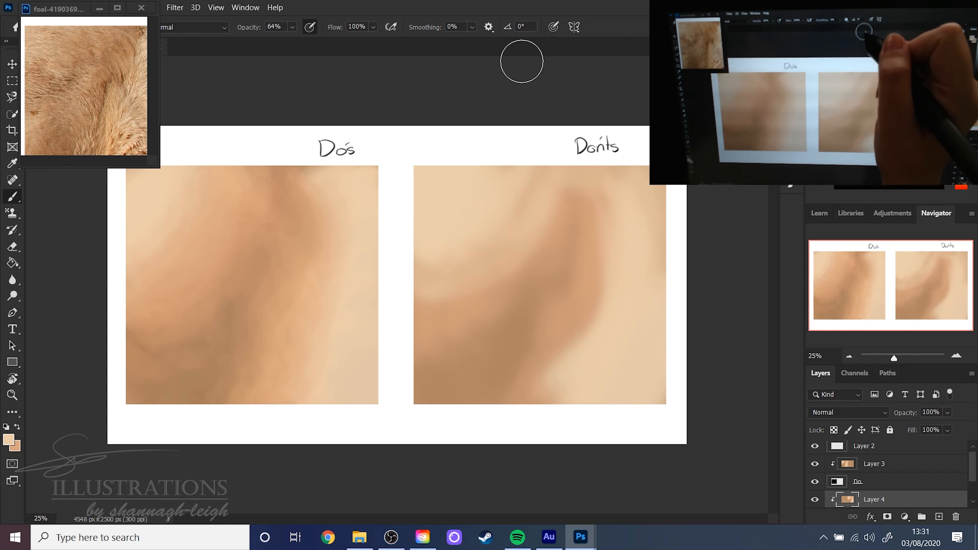
- Set the soft brush to 259 px and blend the Don'ts square's cream, orange and brown areas with colours sampled from it
{"action": "right_click", "coordinate": [562, 376]}
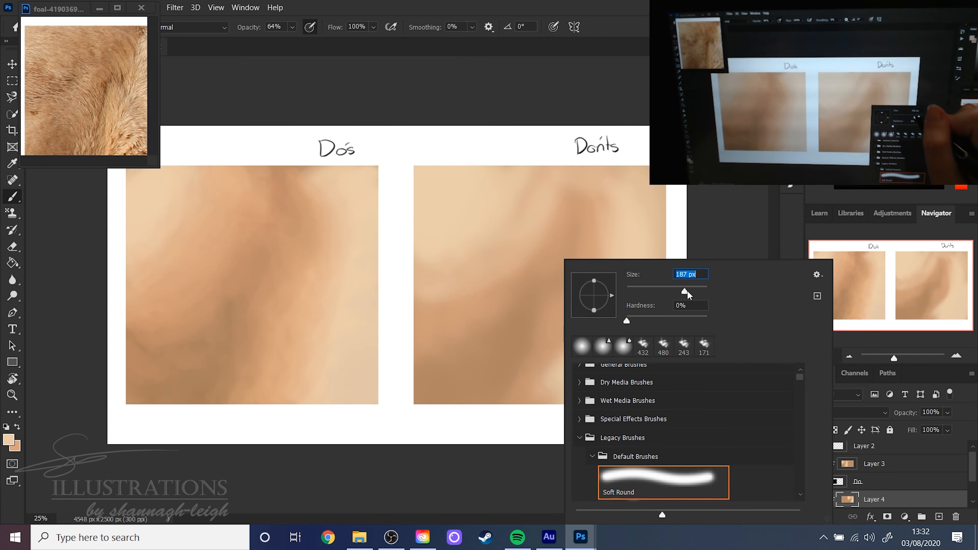
{"action": "left_click_drag", "start_coordinate": [687, 291], "coordinate": [691, 290]}
{"action": "key", "text": "Return"}
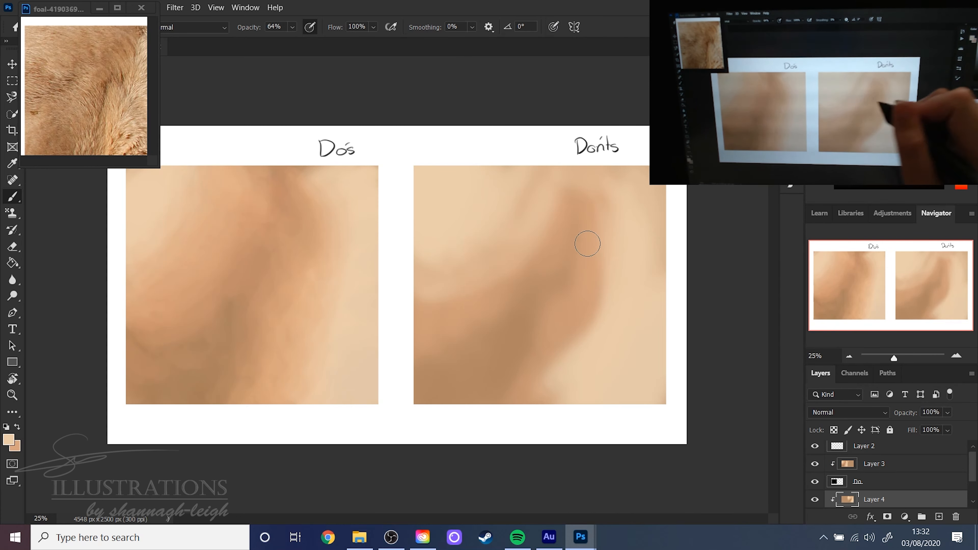
{"action": "key", "text": "alt"}
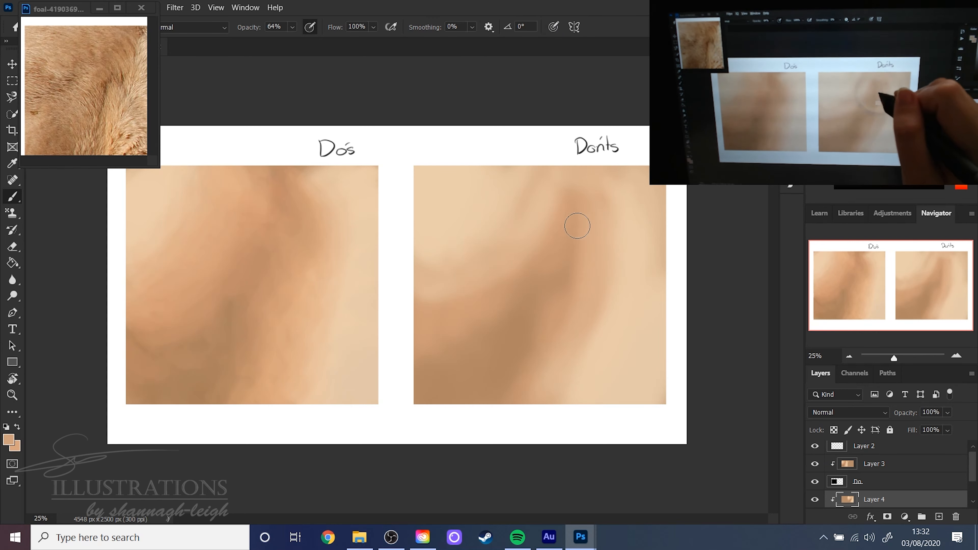
{"action": "left_click", "coordinate": [518, 347], "text": "alt"}
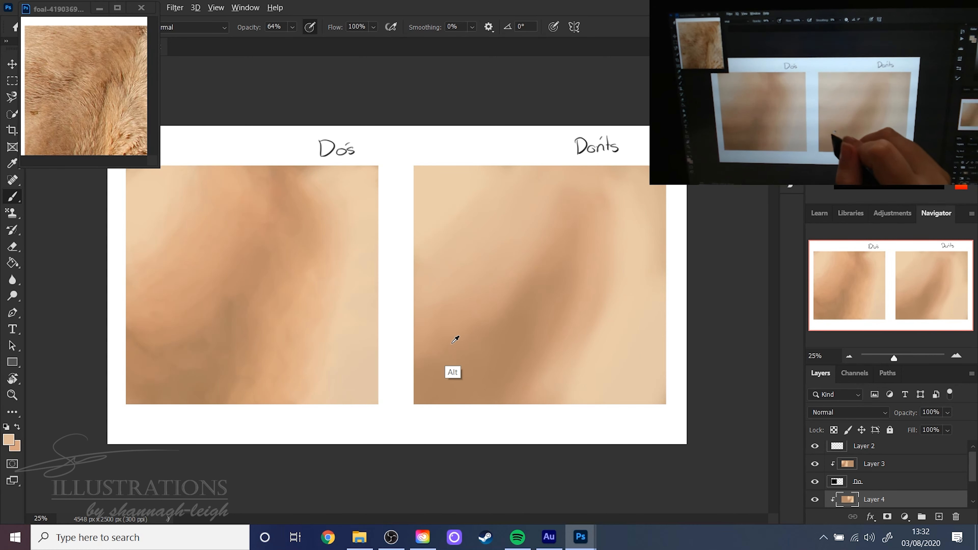
{"action": "left_click", "coordinate": [456, 337], "text": "alt"}
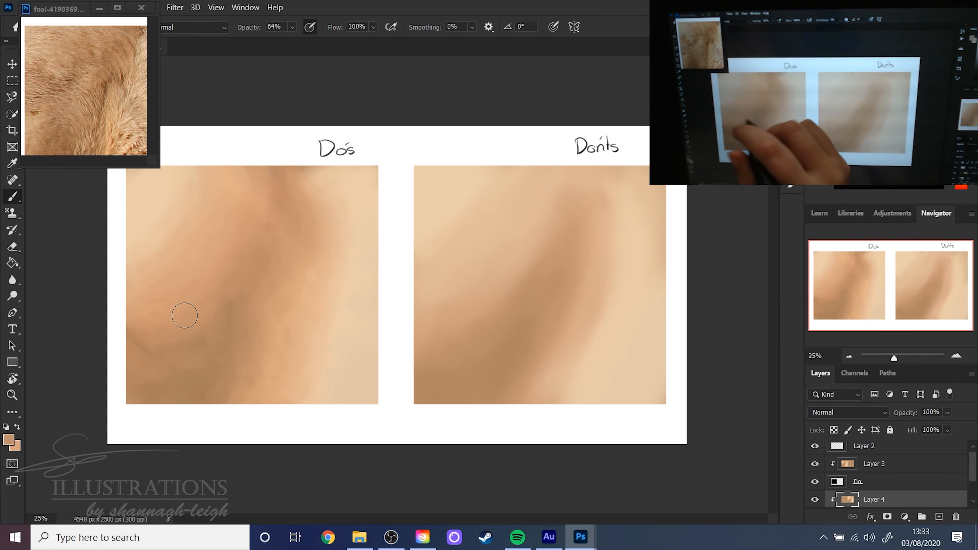
- Switch the painting brush to the Chalk 11 pixels preset from the legacy default brushes at 37 px
{"action": "right_click", "coordinate": [359, 295]}
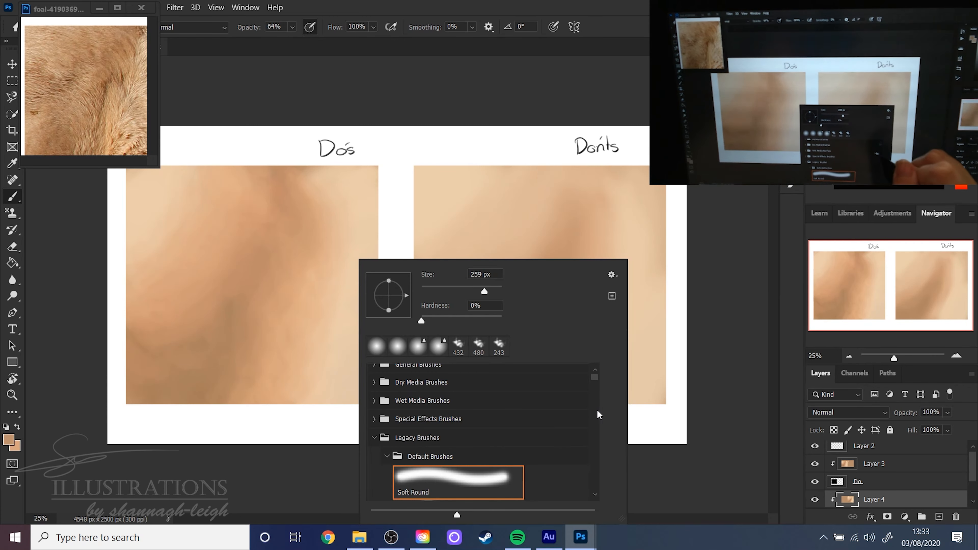
{"action": "left_click_drag", "start_coordinate": [593, 379], "coordinate": [592, 443]}
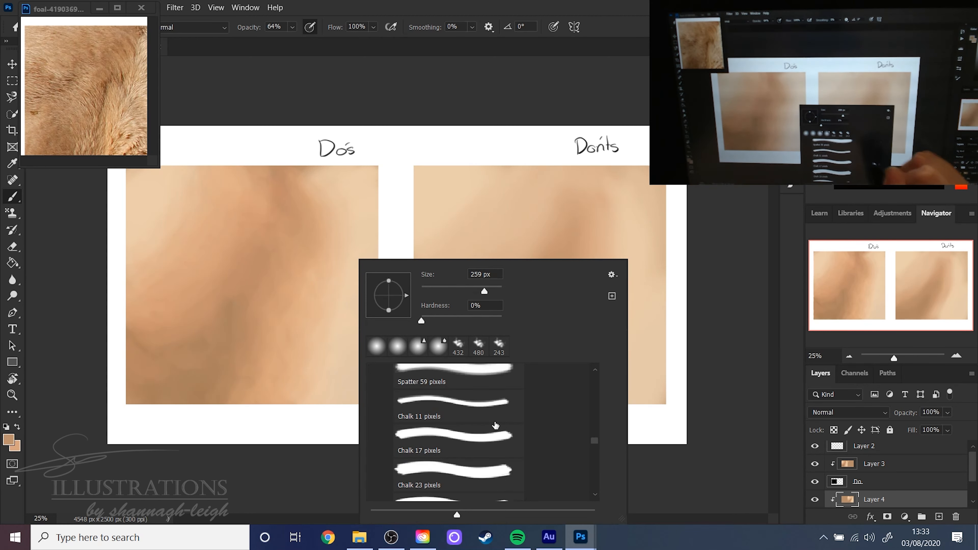
{"action": "left_click", "coordinate": [461, 407]}
{"action": "left_click", "coordinate": [436, 290]}
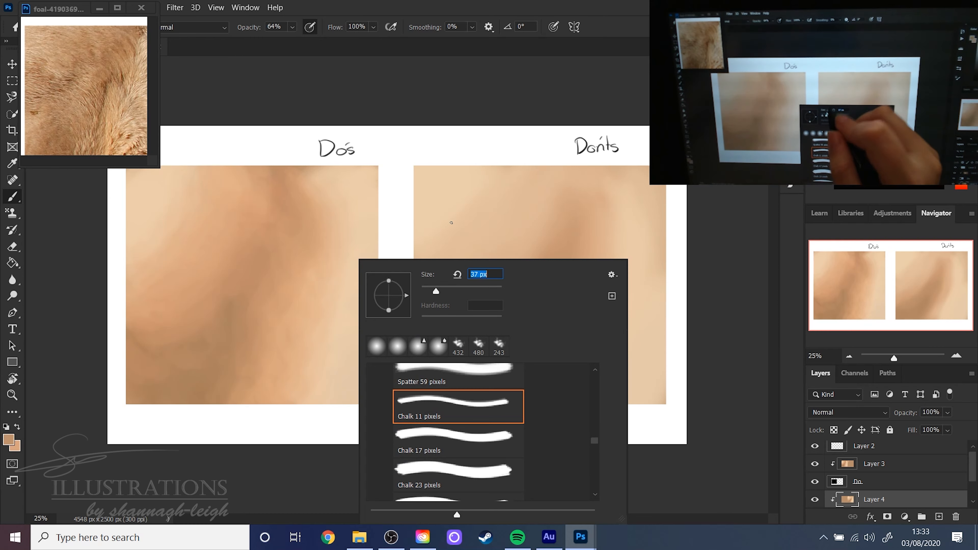
{"action": "key", "text": "Return"}
- Make Layer 3 active for the Do's square and reframe the foal reference on its lower fur
{"action": "double_click", "coordinate": [895, 475]}
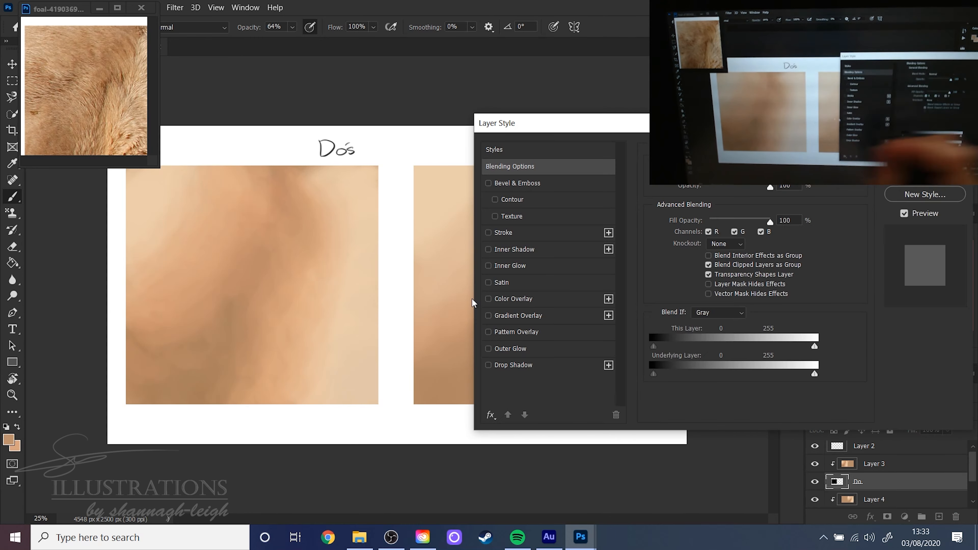
{"action": "key", "text": "Escape"}
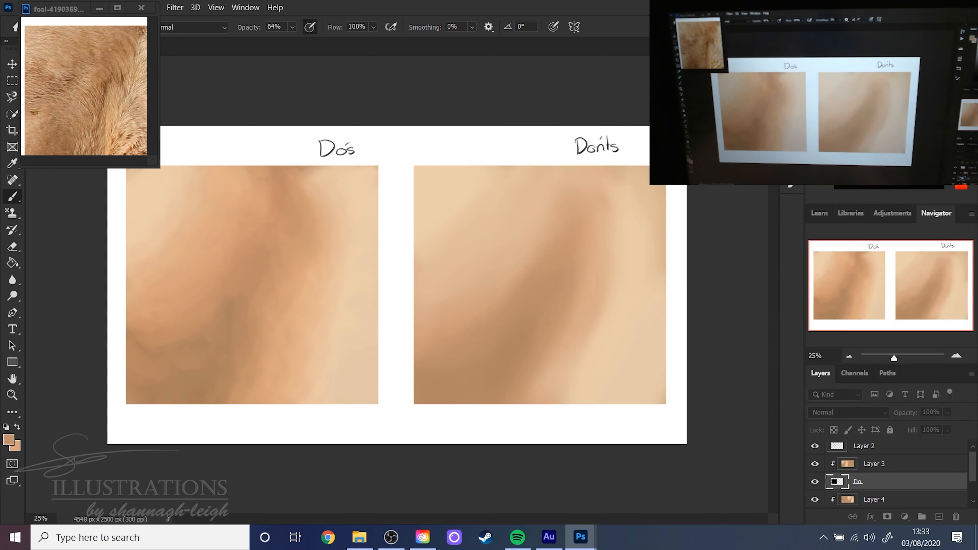
{"action": "left_click", "coordinate": [898, 460]}
{"action": "left_click", "coordinate": [119, 131]}
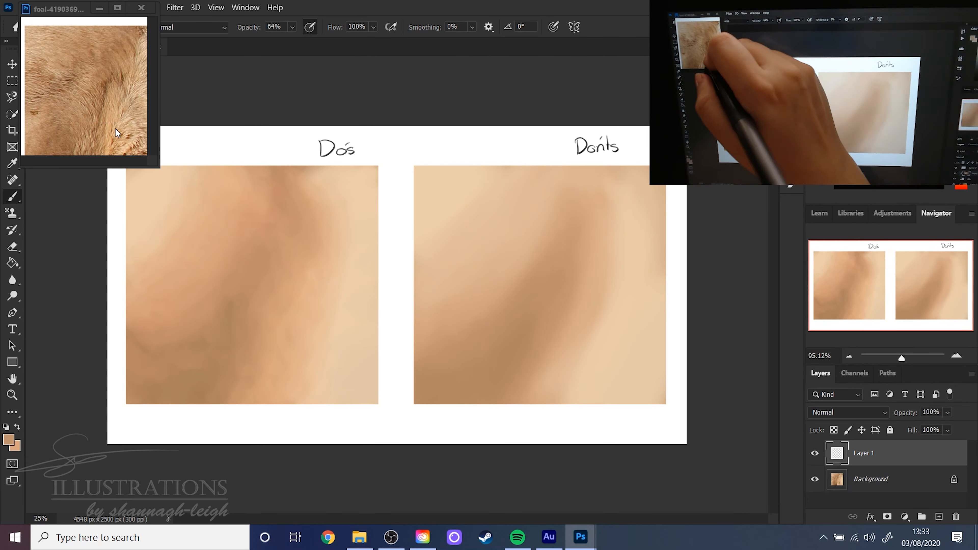
{"action": "left_click_drag", "start_coordinate": [118, 128], "coordinate": [101, 89]}
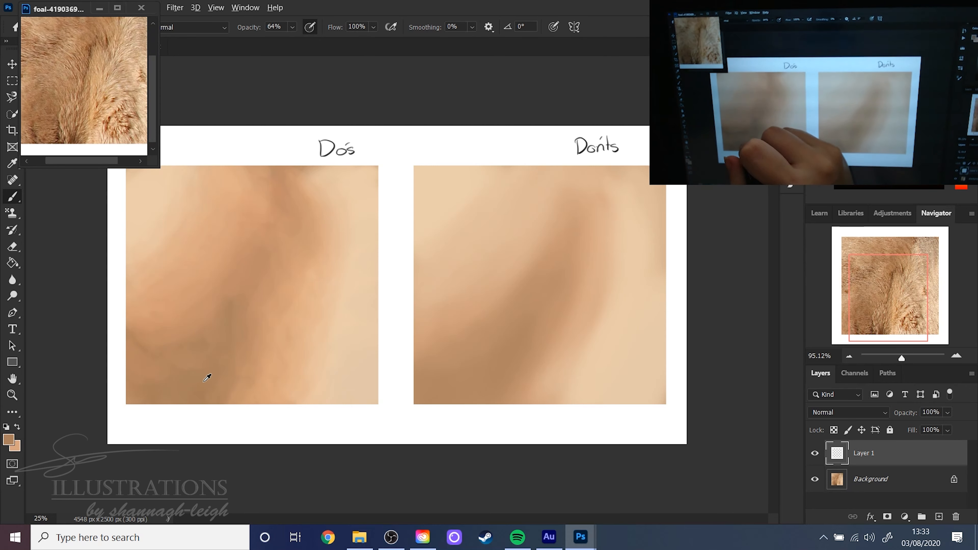
- Set the foreground colour to the reddish brown #87503b
{"action": "left_click", "coordinate": [10, 441]}
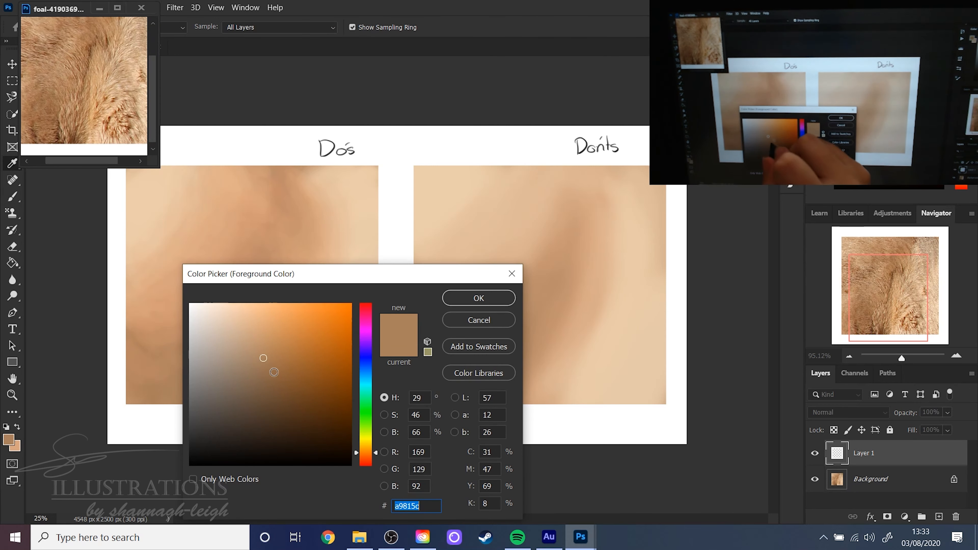
{"action": "left_click", "coordinate": [280, 379]}
{"action": "left_click", "coordinate": [366, 458]}
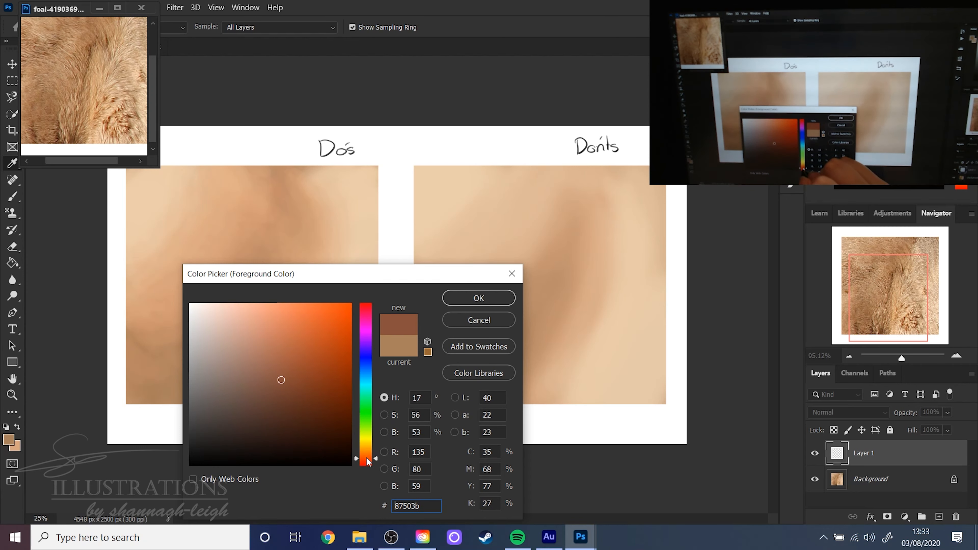
{"action": "left_click", "coordinate": [479, 298]}
{"action": "key", "text": "b"}
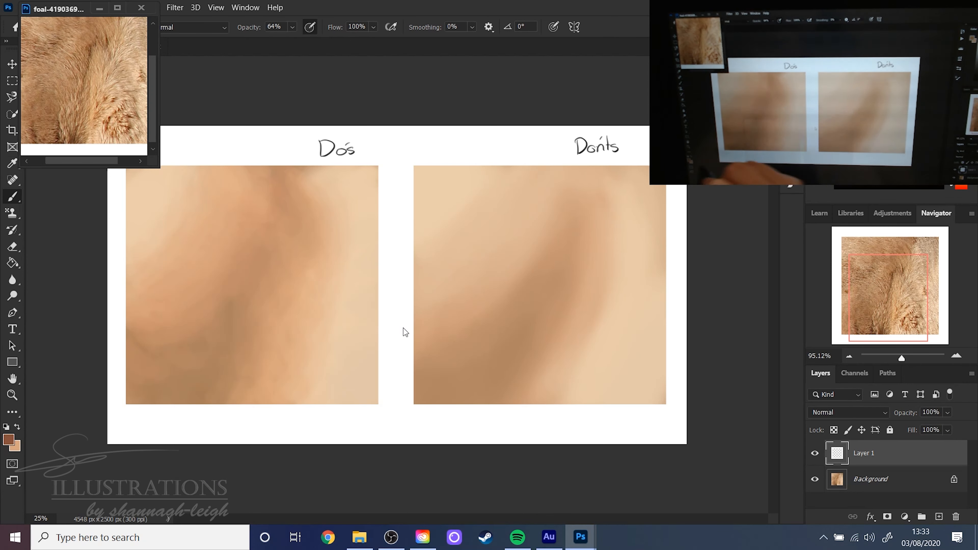
- Set the background colour to the darker brown #714736
{"action": "left_click", "coordinate": [19, 444]}
{"action": "left_click", "coordinate": [12, 442]}
{"action": "left_click", "coordinate": [275, 392]}
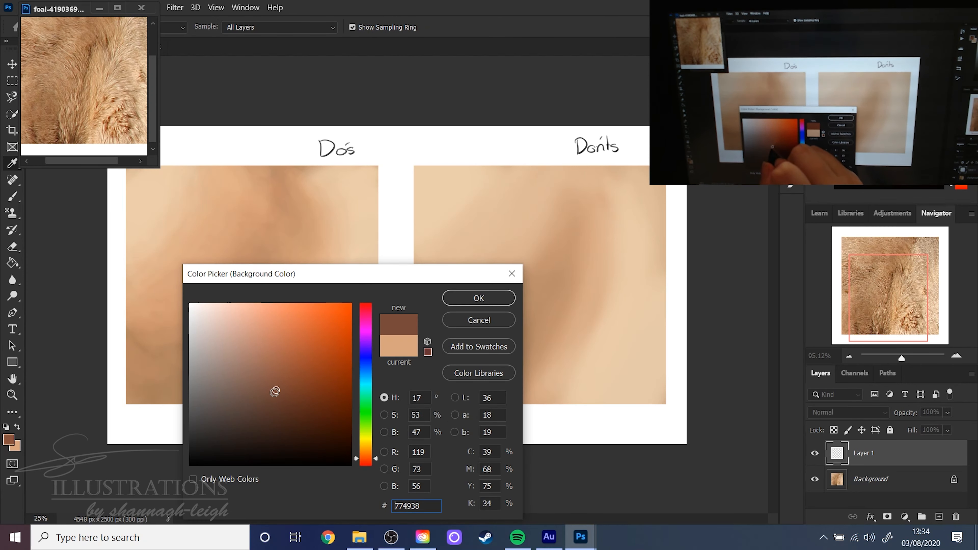
{"action": "left_click", "coordinate": [479, 298]}
- Enlarge the chalk brush to 78 px and paint the first reddish-brown fur strokes at the Do's square's lower edge
{"action": "right_click", "coordinate": [265, 260]}
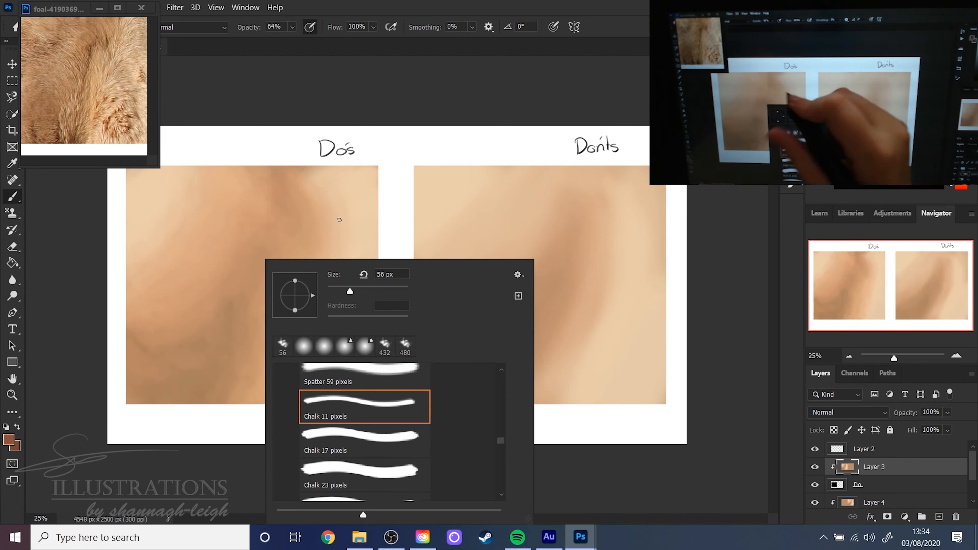
{"action": "left_click", "coordinate": [619, 27]}
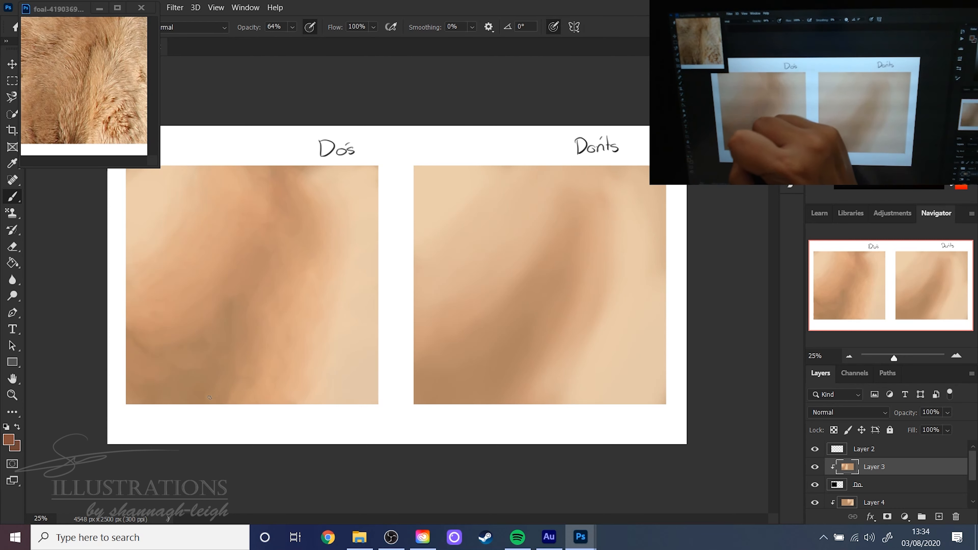
{"action": "left_click_drag", "start_coordinate": [193, 392], "coordinate": [197, 400]}
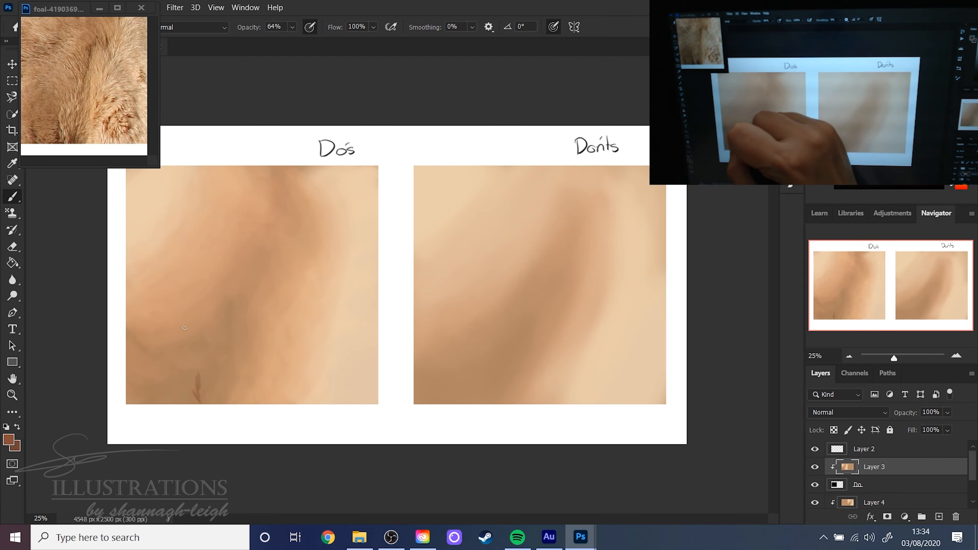
{"action": "right_click", "coordinate": [212, 337]}
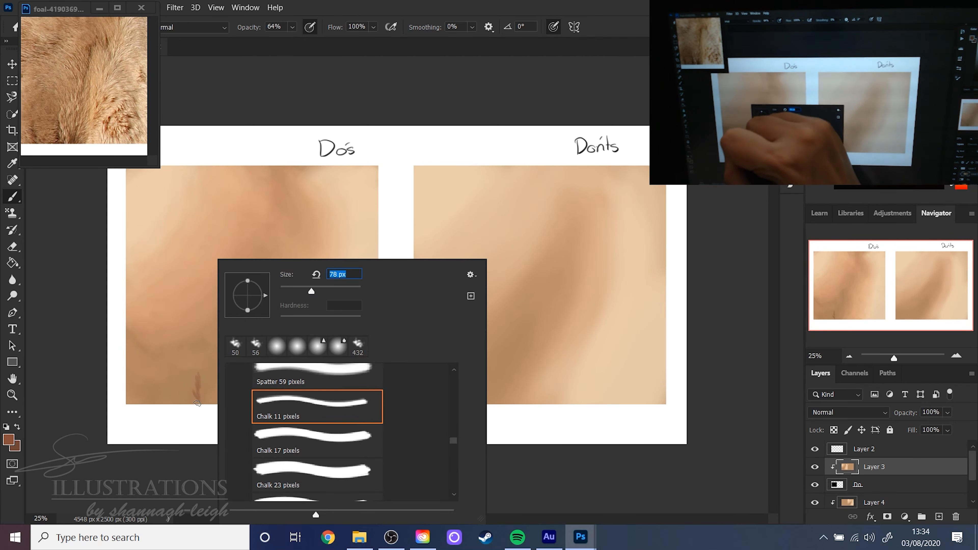
{"action": "left_click_drag", "start_coordinate": [198, 403], "coordinate": [189, 391]}
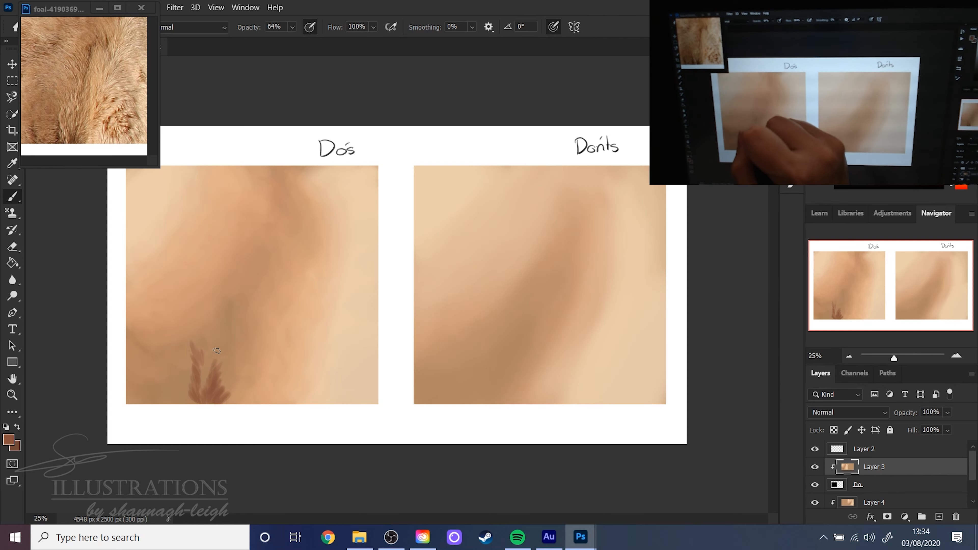
- Add more reddish-brown fur tufts beside the first strokes and in the lower-left corner of the Do's square
{"action": "left_click_drag", "start_coordinate": [227, 364], "coordinate": [212, 393]}
{"action": "left_click_drag", "start_coordinate": [230, 347], "coordinate": [221, 364]}
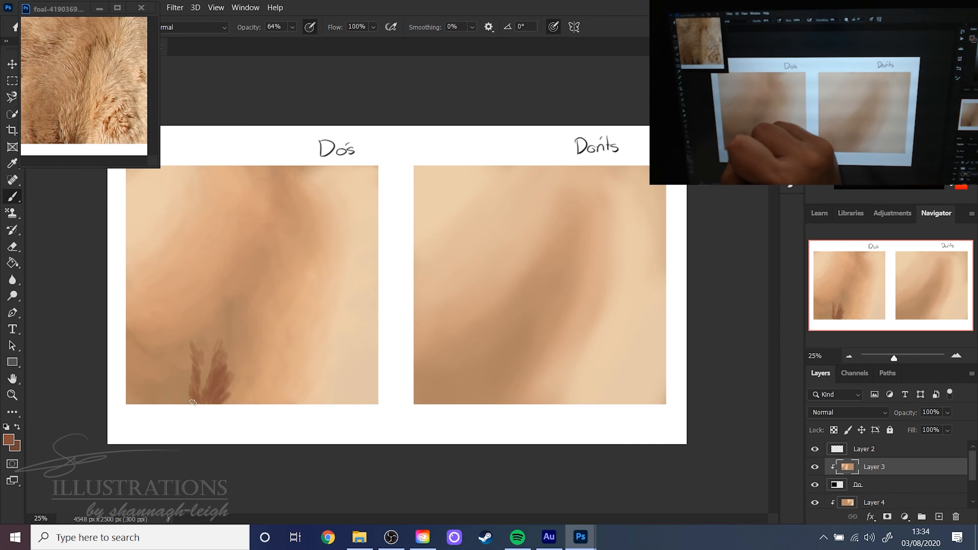
{"action": "left_click_drag", "start_coordinate": [192, 402], "coordinate": [191, 369]}
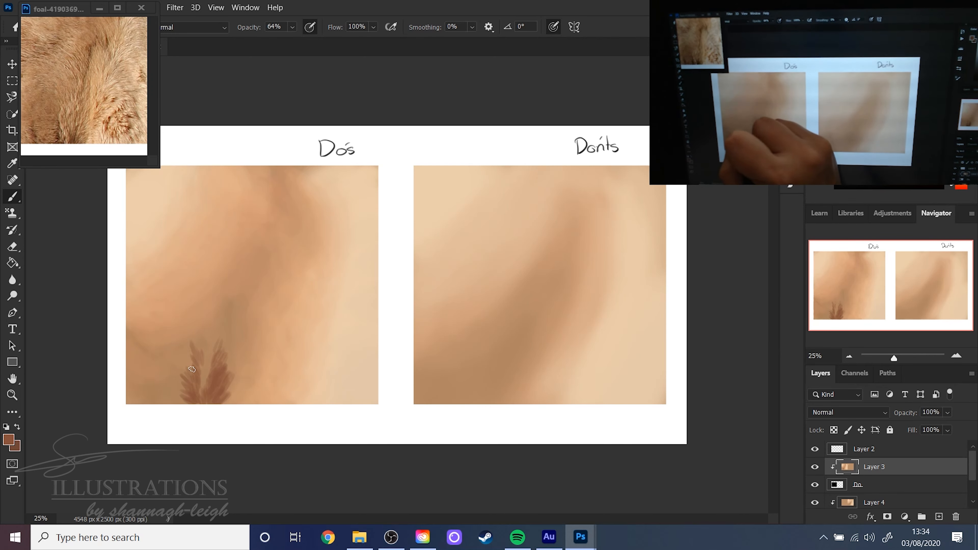
{"action": "mouse_move", "coordinate": [145, 400]}
{"action": "left_mouse_down"}
{"action": "mouse_move", "coordinate": [145, 372]}
{"action": "mouse_move", "coordinate": [155, 362]}
{"action": "mouse_move", "coordinate": [168, 401]}
{"action": "mouse_move", "coordinate": [172, 328]}
{"action": "mouse_move", "coordinate": [225, 370]}
{"action": "mouse_move", "coordinate": [206, 386]}
{"action": "left_mouse_up"}
- Deepen the roots of the lower-left fur tufts with strokes in the darker brown
{"action": "key", "text": "x"}
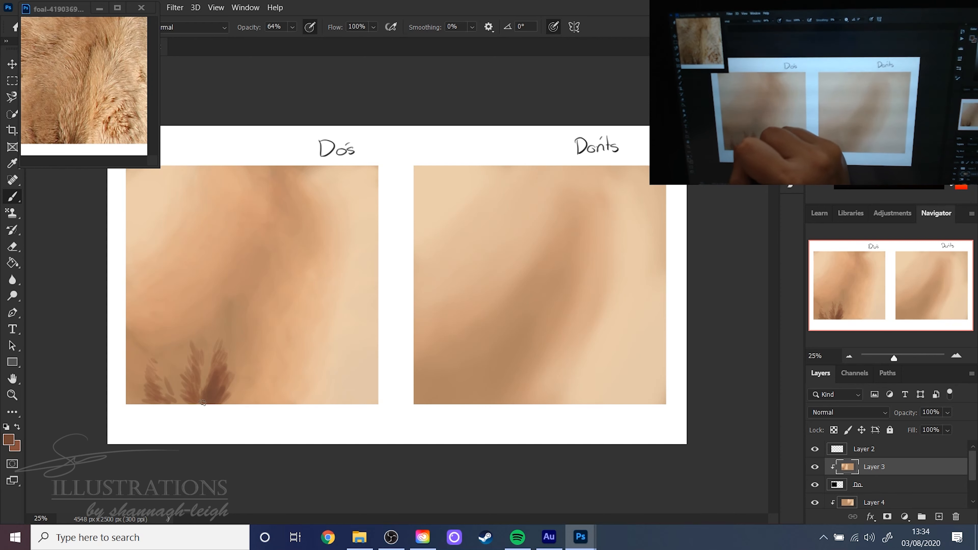
{"action": "left_click_drag", "start_coordinate": [191, 403], "coordinate": [197, 367]}
{"action": "left_click_drag", "start_coordinate": [165, 404], "coordinate": [152, 386]}
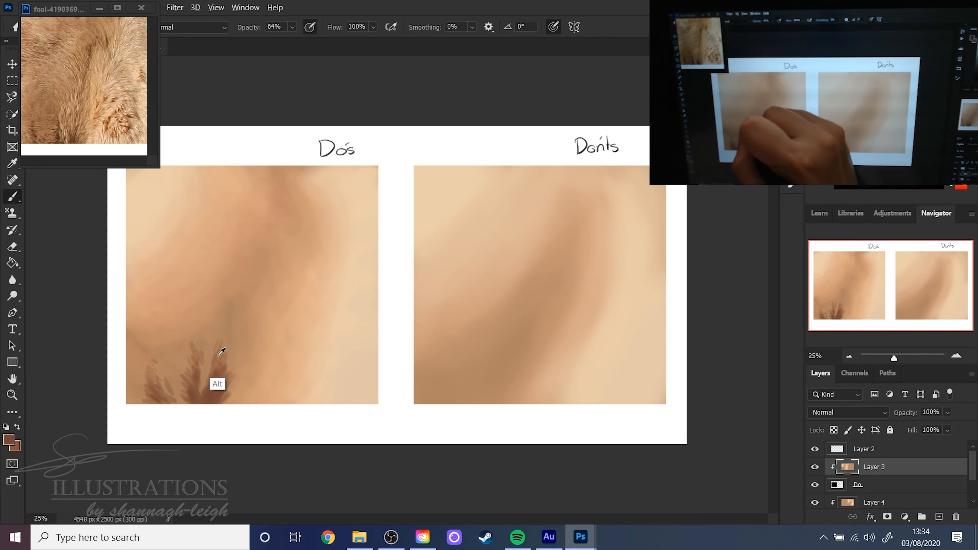
- Sample a mid brown from the Do's square and paint short fur strokes up the central shadow towards its upper end
{"action": "key", "text": "x"}
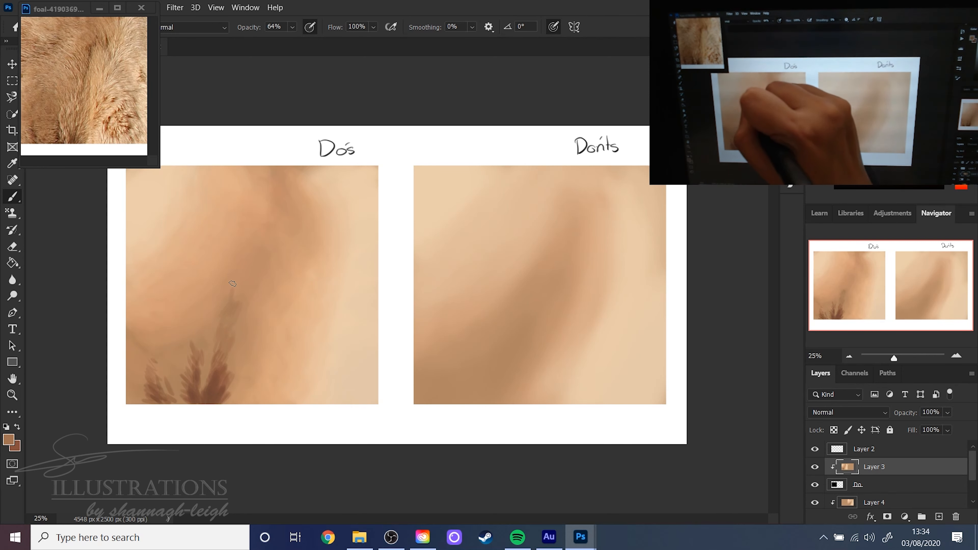
{"action": "mouse_move", "coordinate": [232, 284]}
{"action": "left_mouse_down"}
{"action": "mouse_move", "coordinate": [255, 221]}
{"action": "mouse_move", "coordinate": [264, 244]}
{"action": "mouse_move", "coordinate": [267, 213]}
{"action": "mouse_move", "coordinate": [272, 238]}
{"action": "mouse_move", "coordinate": [273, 210]}
{"action": "mouse_move", "coordinate": [278, 235]}
{"action": "mouse_move", "coordinate": [301, 205]}
{"action": "left_mouse_up"}
{"action": "mouse_move", "coordinate": [244, 286]}
{"action": "left_mouse_down"}
{"action": "mouse_move", "coordinate": [227, 267]}
{"action": "mouse_move", "coordinate": [240, 268]}
{"action": "mouse_move", "coordinate": [230, 248]}
{"action": "mouse_move", "coordinate": [241, 250]}
{"action": "mouse_move", "coordinate": [237, 234]}
{"action": "mouse_move", "coordinate": [248, 254]}
{"action": "mouse_move", "coordinate": [261, 201]}
{"action": "left_mouse_up"}
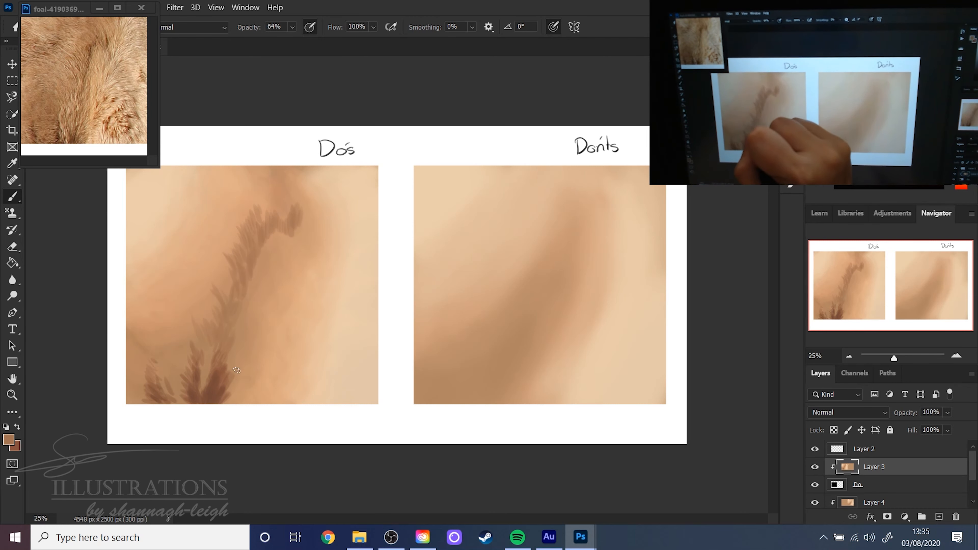
- Paint more mid-brown fur strokes fanning outward on both sides of the dark root tufts in the Do's square
{"action": "mouse_move", "coordinate": [244, 375]}
{"action": "left_mouse_down"}
{"action": "mouse_move", "coordinate": [255, 340]}
{"action": "mouse_move", "coordinate": [233, 387]}
{"action": "mouse_move", "coordinate": [270, 325]}
{"action": "mouse_move", "coordinate": [286, 319]}
{"action": "mouse_move", "coordinate": [263, 364]}
{"action": "left_mouse_up"}
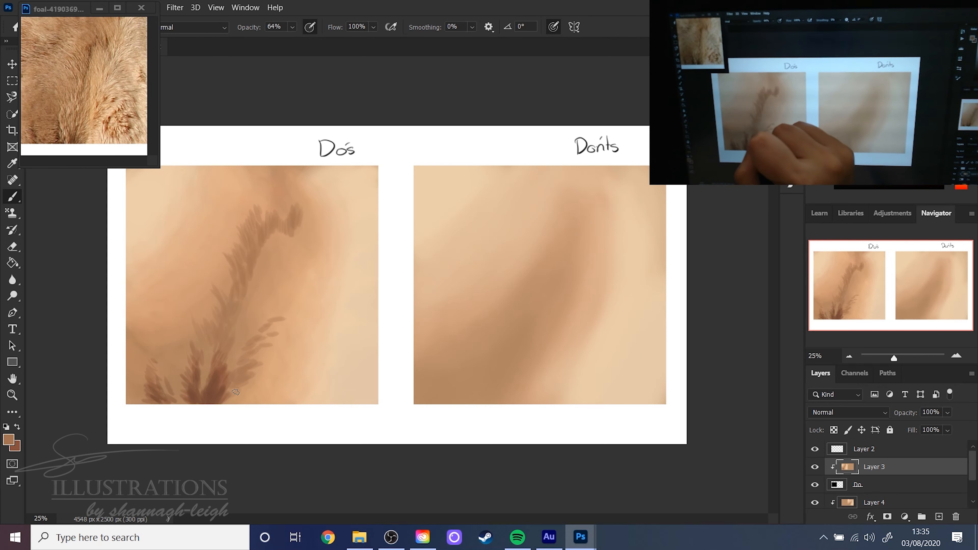
{"action": "left_click_drag", "start_coordinate": [269, 318], "coordinate": [296, 302]}
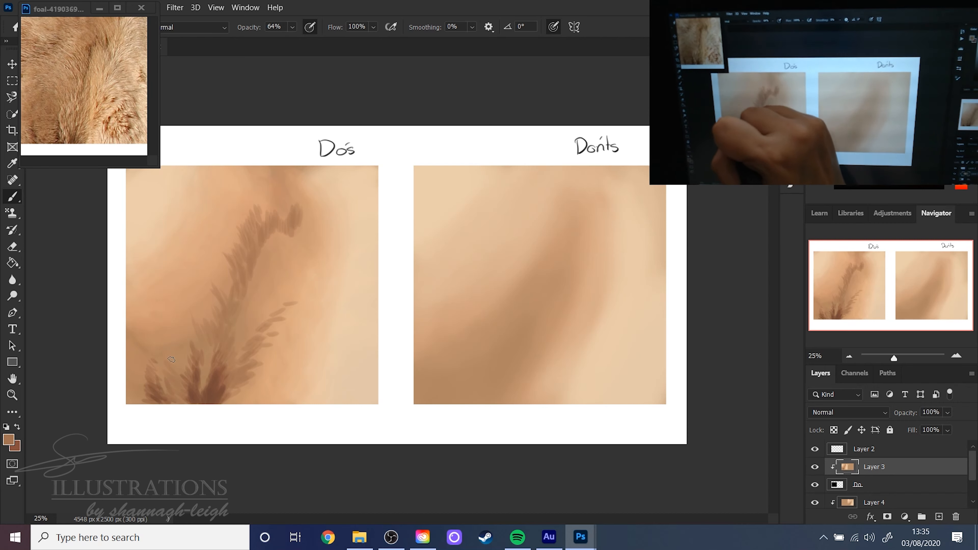
{"action": "left_click_drag", "start_coordinate": [171, 361], "coordinate": [192, 386]}
{"action": "left_click_drag", "start_coordinate": [181, 340], "coordinate": [194, 361]}
{"action": "left_click_drag", "start_coordinate": [188, 342], "coordinate": [199, 360]}
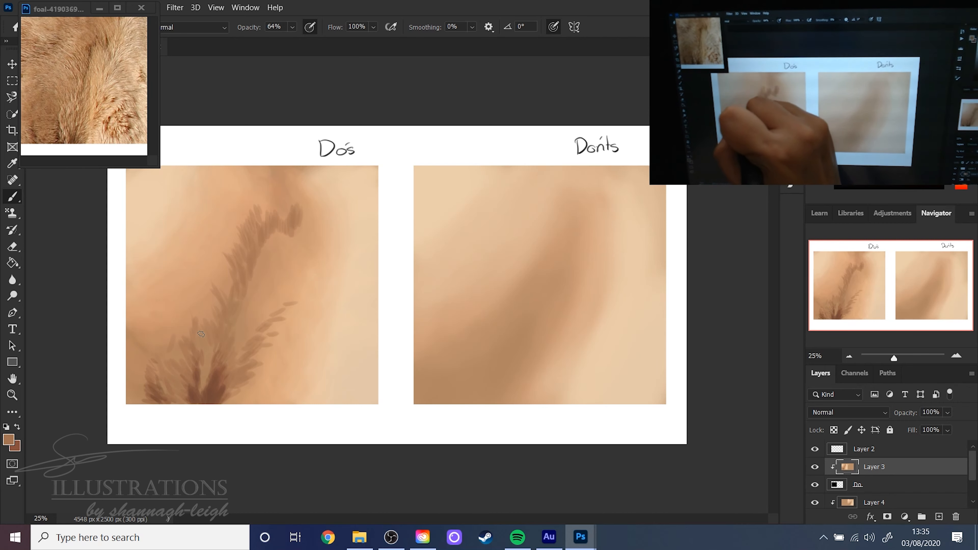
- Sample a light cream from the Do's square and paint a first fine strand over the dark roots with a 32 px chalk brush
{"action": "left_click", "coordinate": [348, 334], "text": "alt"}
{"action": "right_click", "coordinate": [285, 297]}
{"action": "left_click_drag", "start_coordinate": [324, 287], "coordinate": [311, 287]}
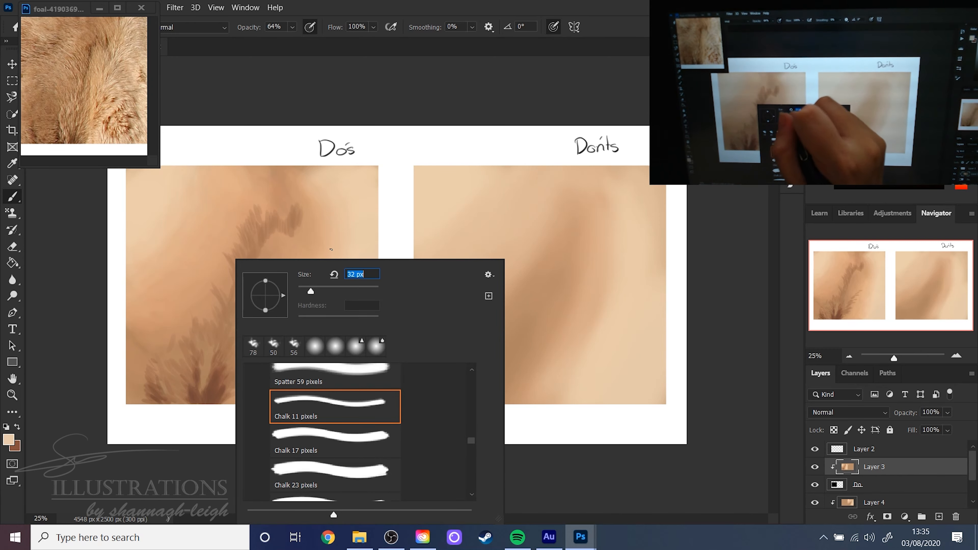
{"action": "left_click", "coordinate": [616, 26]}
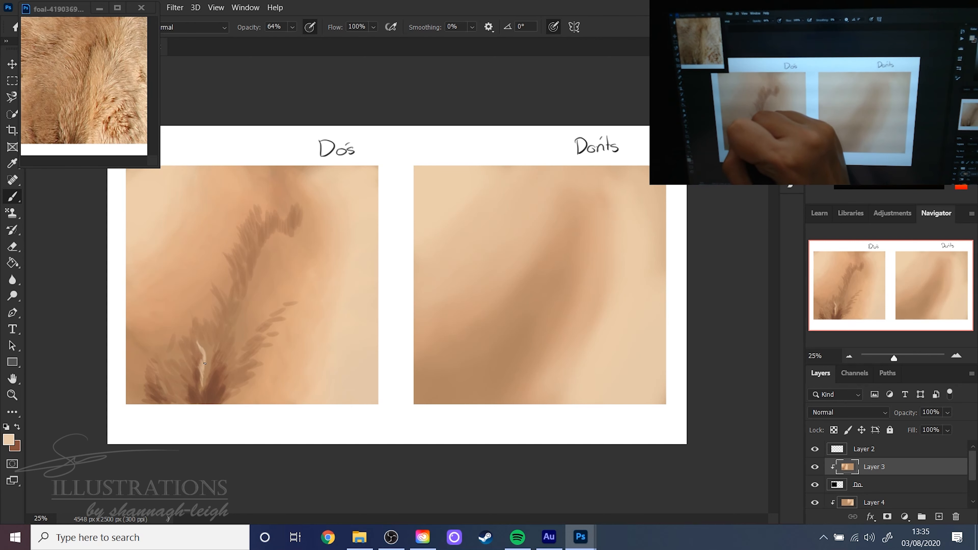
- Sample a warm tan from the Do's square and layer fine tan and cream fur strands up the central shadow
{"action": "key", "text": "x"}
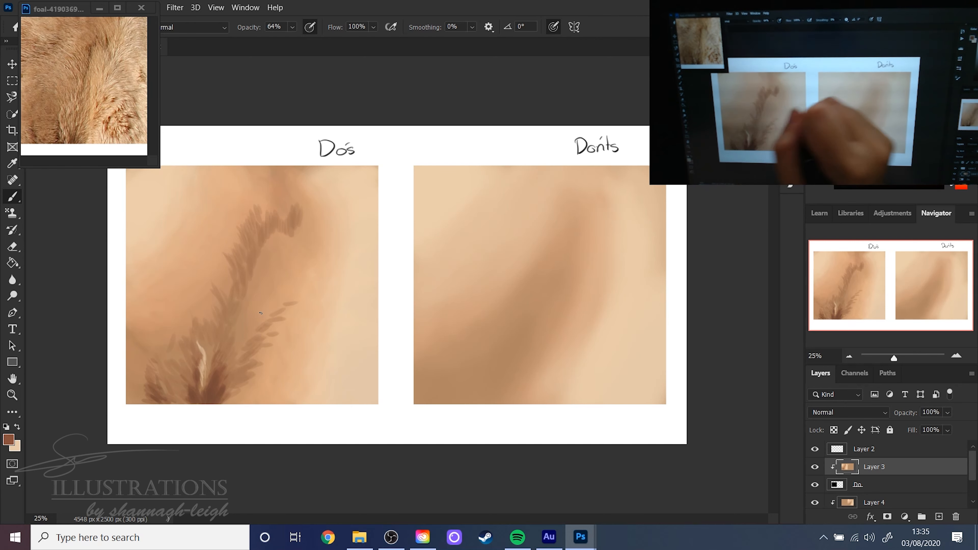
{"action": "left_click", "coordinate": [294, 266], "text": "alt"}
{"action": "key", "text": "x"}
{"action": "key", "text": "x"}
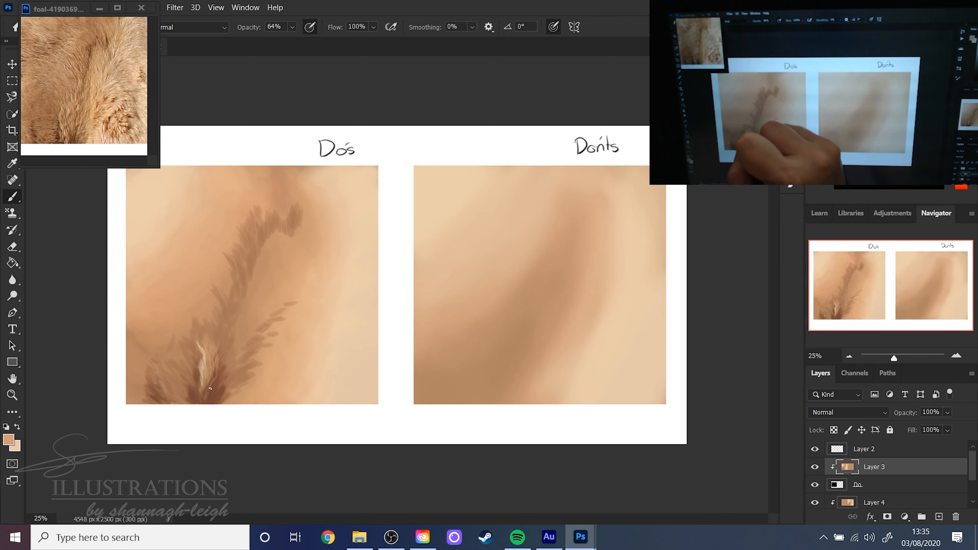
{"action": "left_click", "coordinate": [185, 361], "text": "alt"}
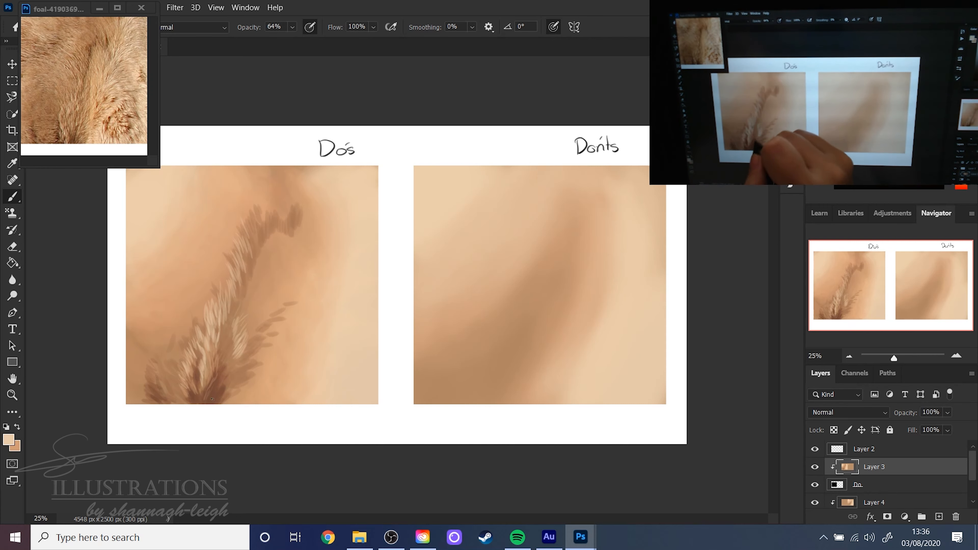
- Sample tan and brown tones from the painted fur and work them between the light strands in the Do's square
{"action": "right_click", "coordinate": [284, 287]}
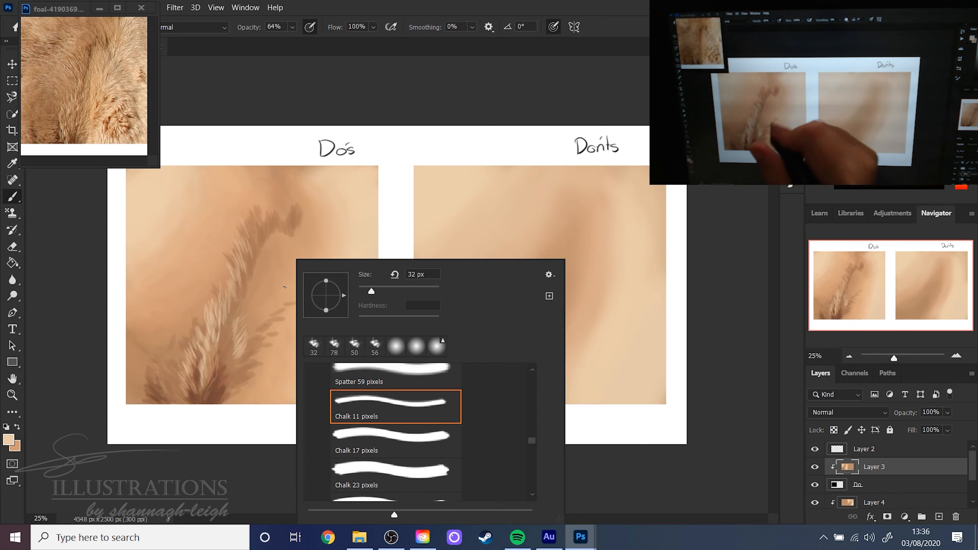
{"action": "left_click", "coordinate": [616, 34]}
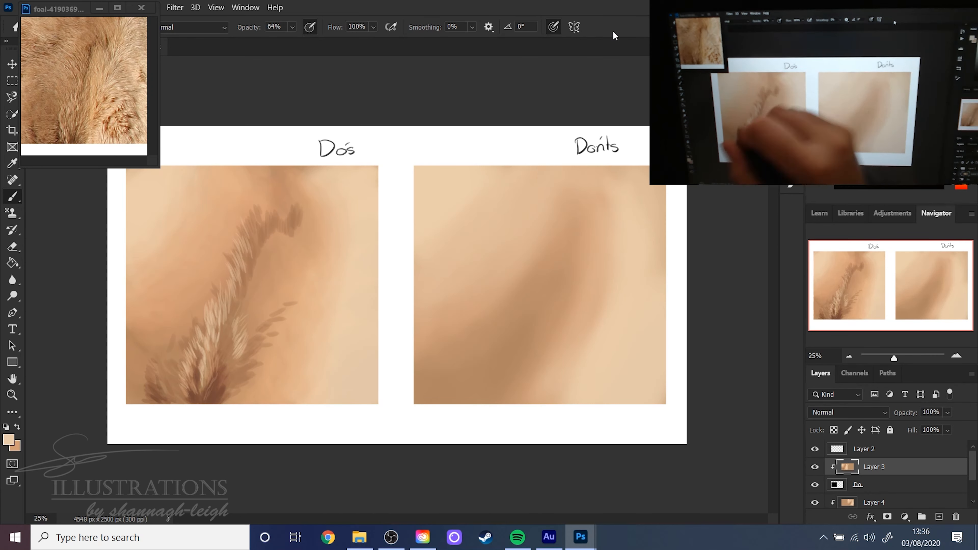
{"action": "left_click", "coordinate": [221, 329], "text": "alt"}
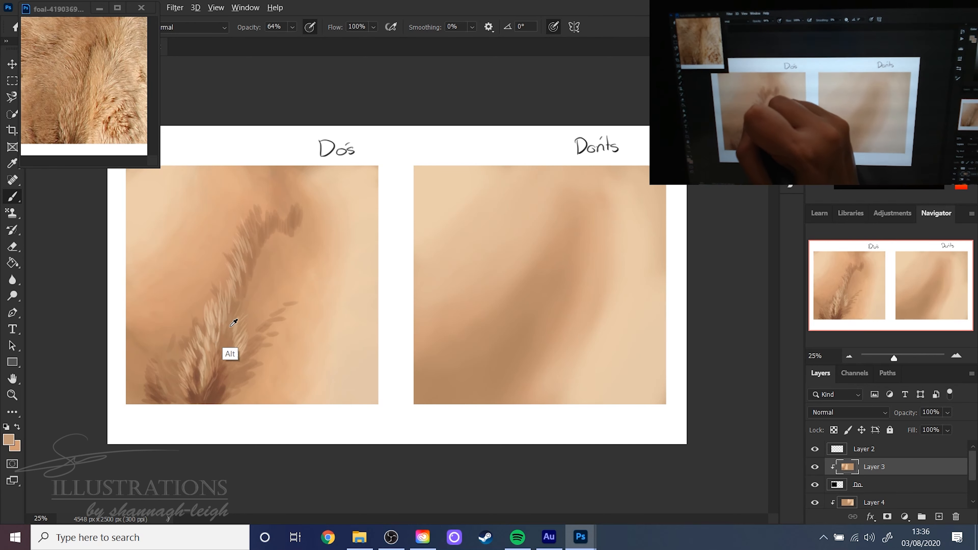
{"action": "left_click", "coordinate": [224, 326], "text": "alt"}
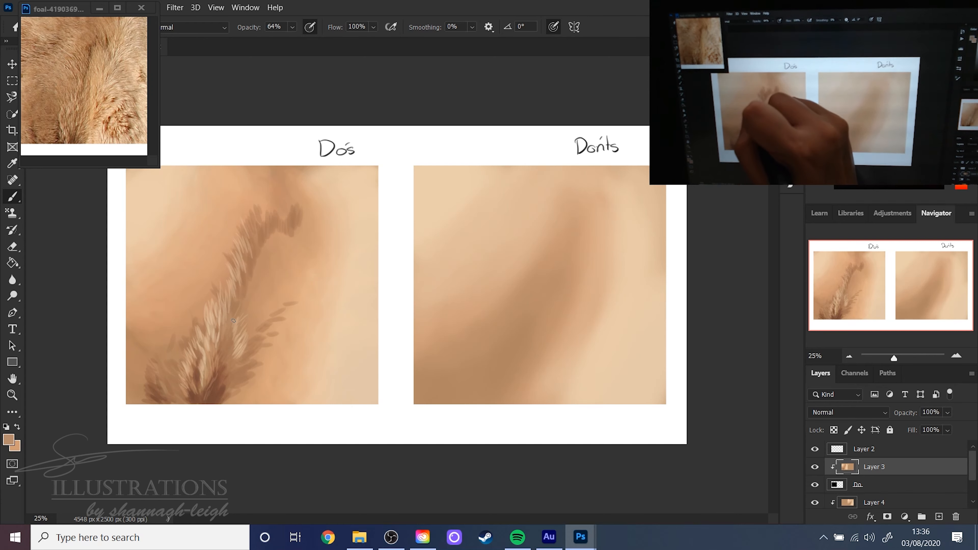
{"action": "left_click", "coordinate": [223, 365], "text": "alt"}
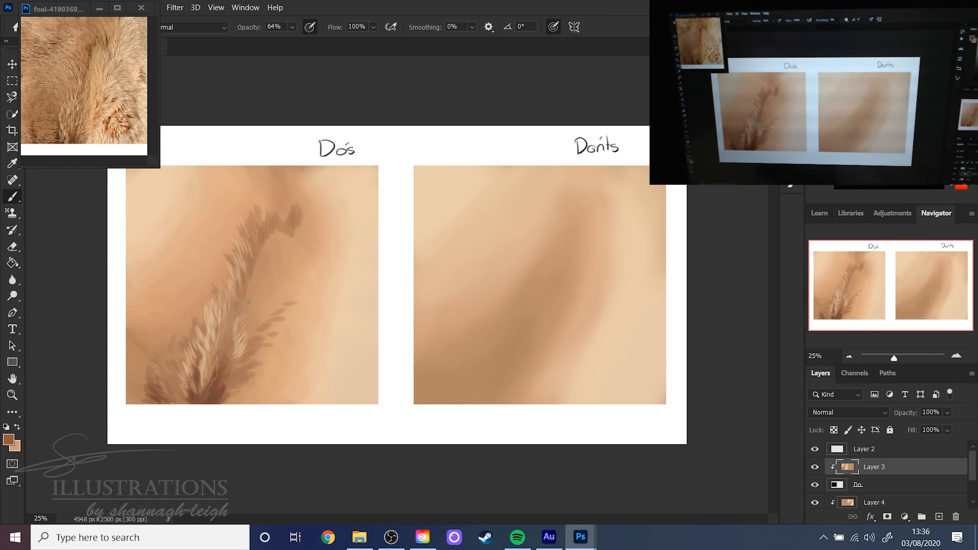
- Deepen the fur roots at the Do's square's lower edge with strokes in browns sampled from the surrounding fur
{"action": "left_click", "coordinate": [899, 358]}
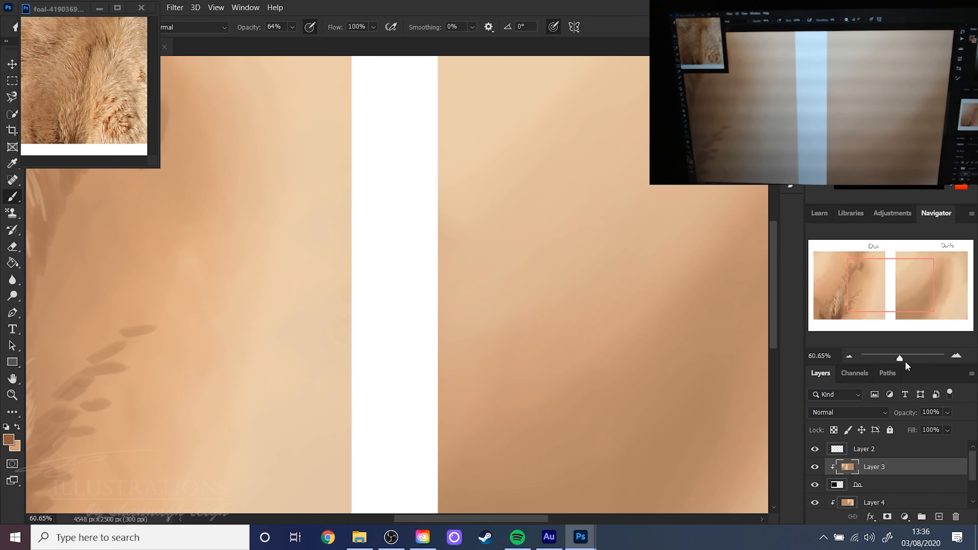
{"action": "left_click_drag", "start_coordinate": [895, 284], "coordinate": [828, 316]}
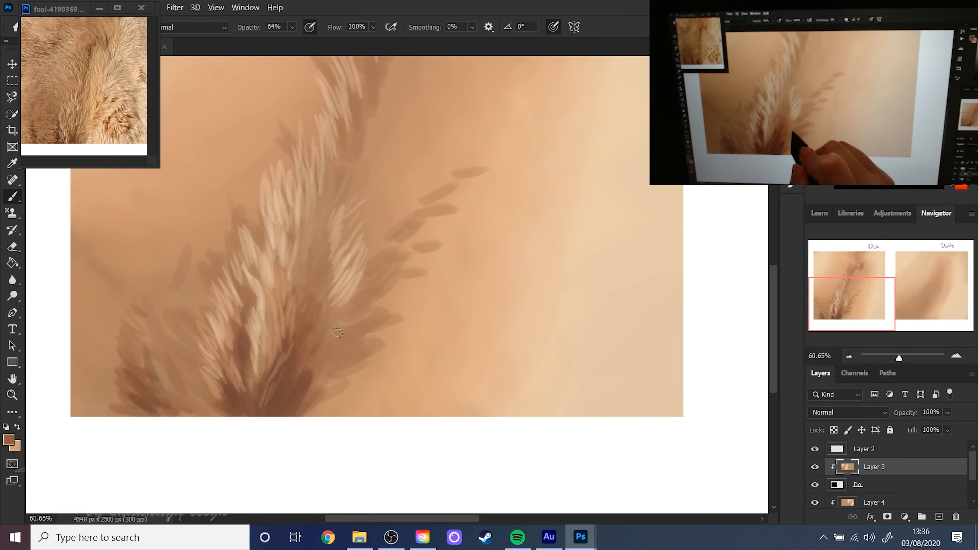
{"action": "left_click", "coordinate": [316, 331], "text": "alt"}
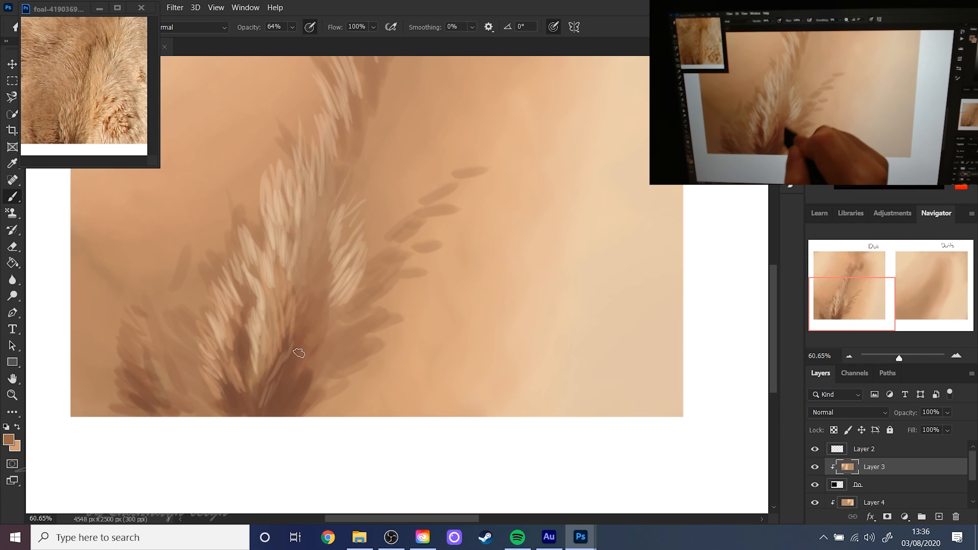
{"action": "left_click", "coordinate": [308, 376], "text": "alt"}
{"action": "left_click_drag", "start_coordinate": [306, 394], "coordinate": [324, 365]}
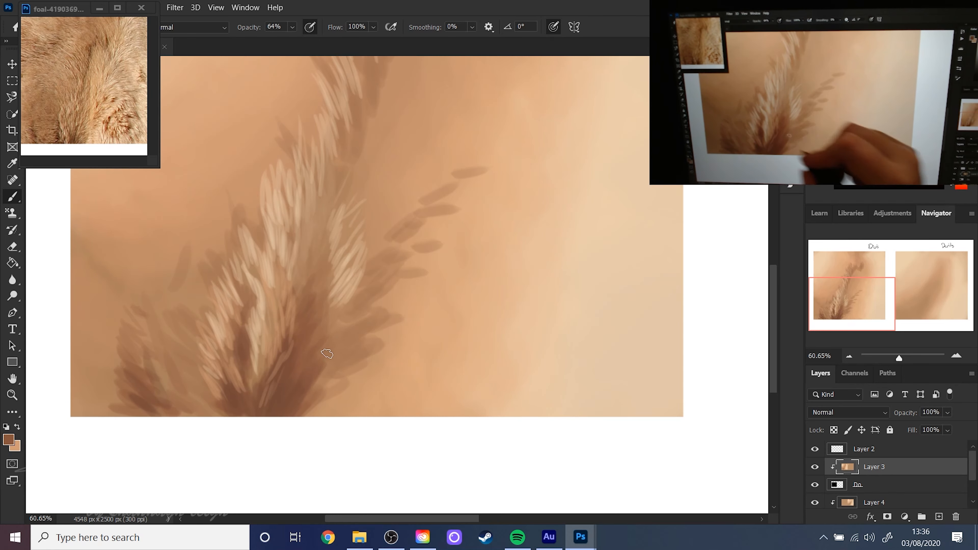
{"action": "left_click_drag", "start_coordinate": [896, 360], "coordinate": [894, 359]}
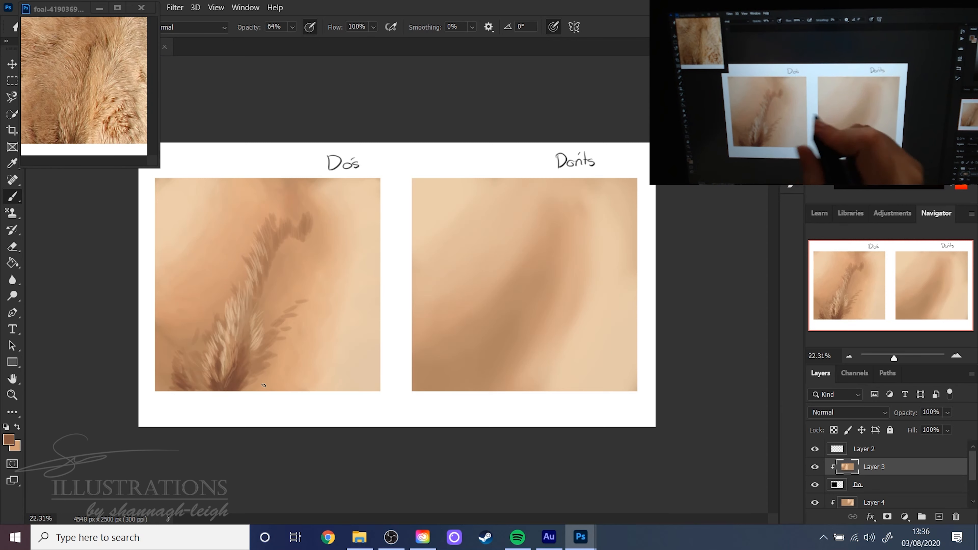
- Switch to the Soft Round brush from the legacy default brushes and set its size to 199 px
{"action": "right_click", "coordinate": [457, 286]}
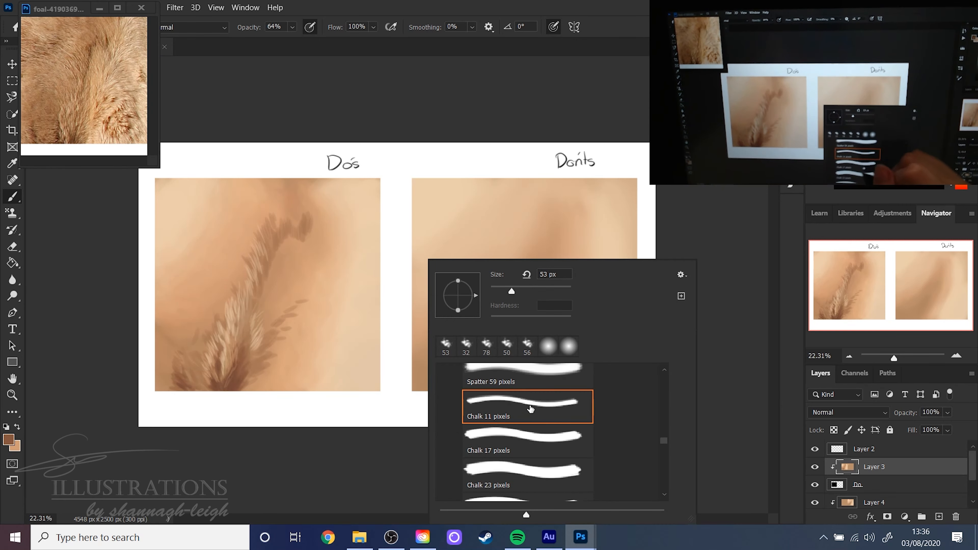
{"action": "scroll", "coordinate": [666, 429], "scroll_direction": "up", "scroll_amount": 10}
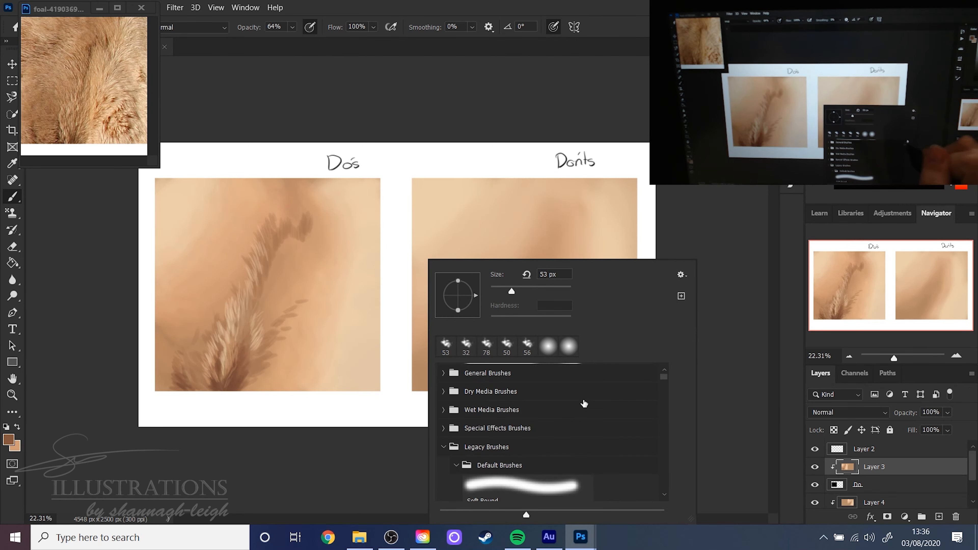
{"action": "left_click", "coordinate": [500, 486]}
{"action": "left_click_drag", "start_coordinate": [511, 291], "coordinate": [552, 291]}
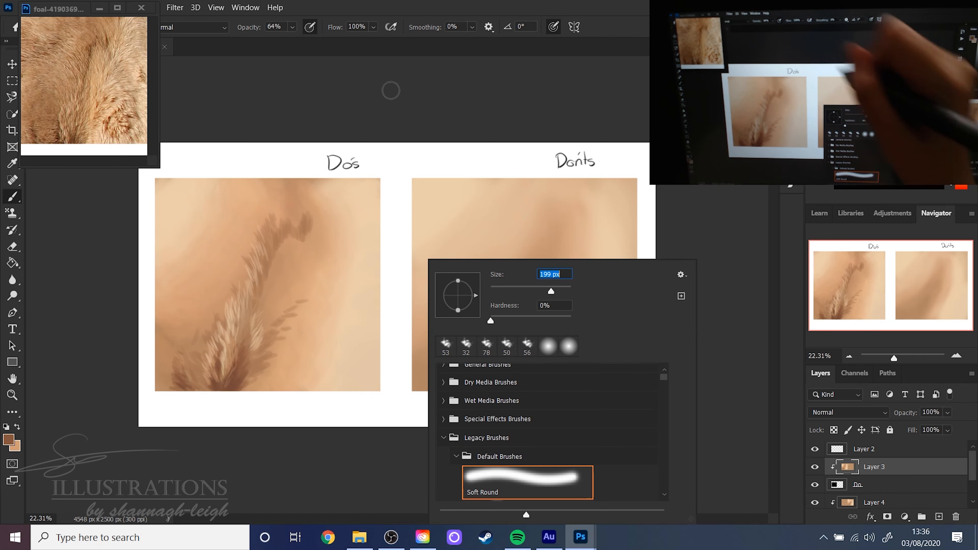
{"action": "left_click", "coordinate": [613, 37]}
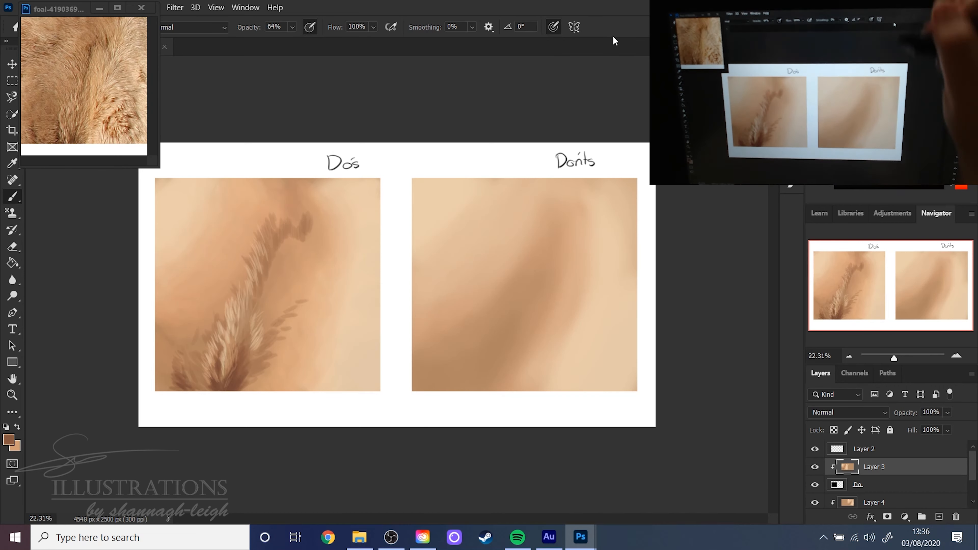
- Sample a dark brown from the Do's fur and paint a soft tuft in the Don'ts square's lower-left corner on Layer 4
{"action": "left_click", "coordinate": [233, 381], "text": "alt"}
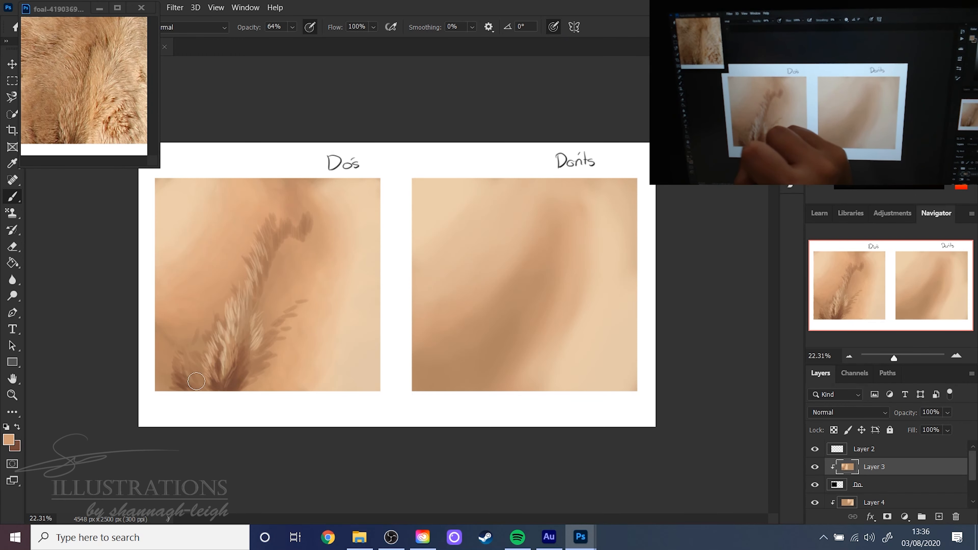
{"action": "left_click", "coordinate": [185, 381], "text": "alt"}
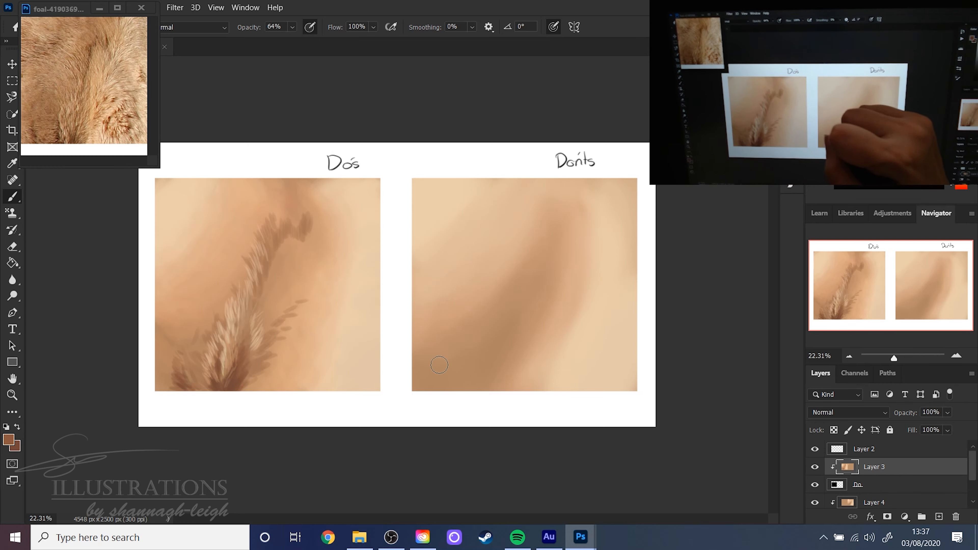
{"action": "left_click", "coordinate": [891, 500]}
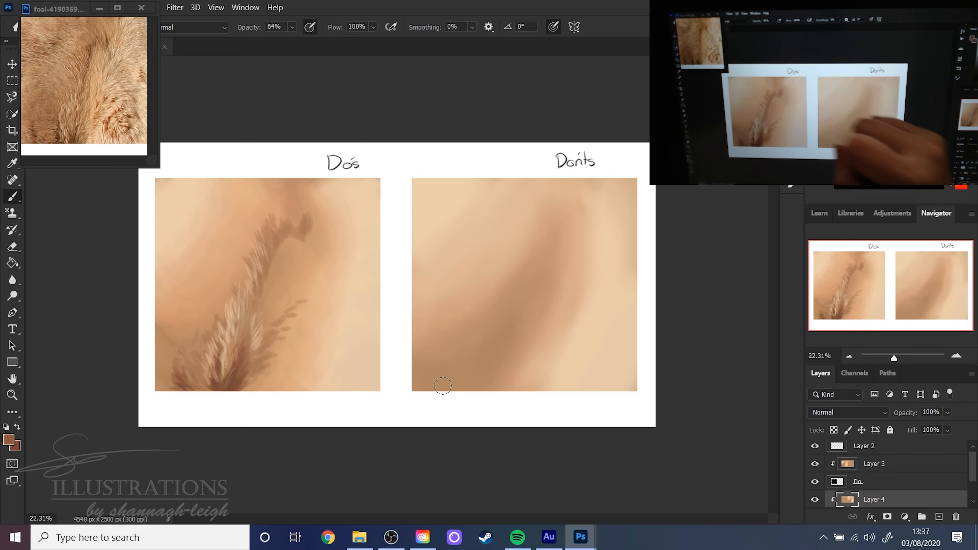
{"action": "left_click_drag", "start_coordinate": [439, 387], "coordinate": [449, 335]}
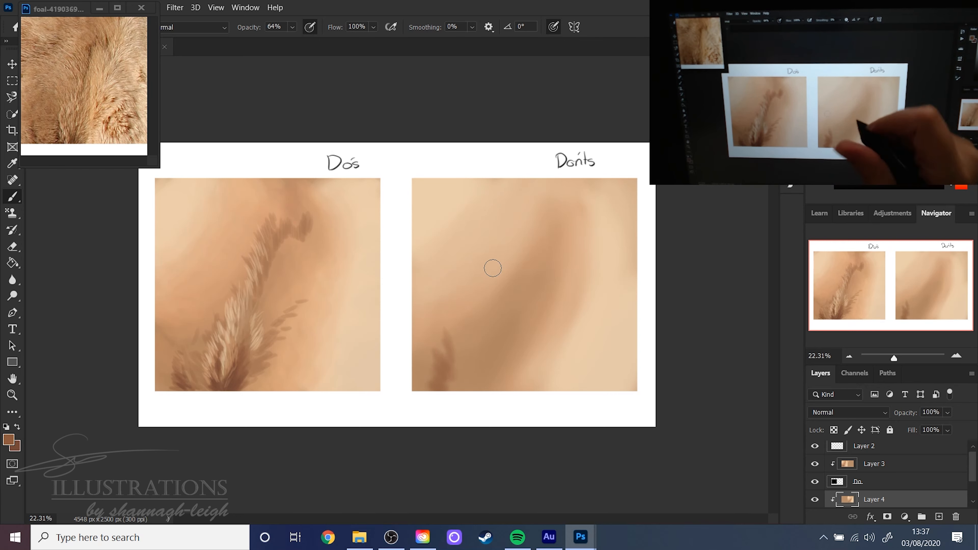
- Set the Soft Round brush to 161 px and paint dark brown fur strokes from the Don'ts square's lower edge up its central shadow
{"action": "right_click", "coordinate": [493, 268]}
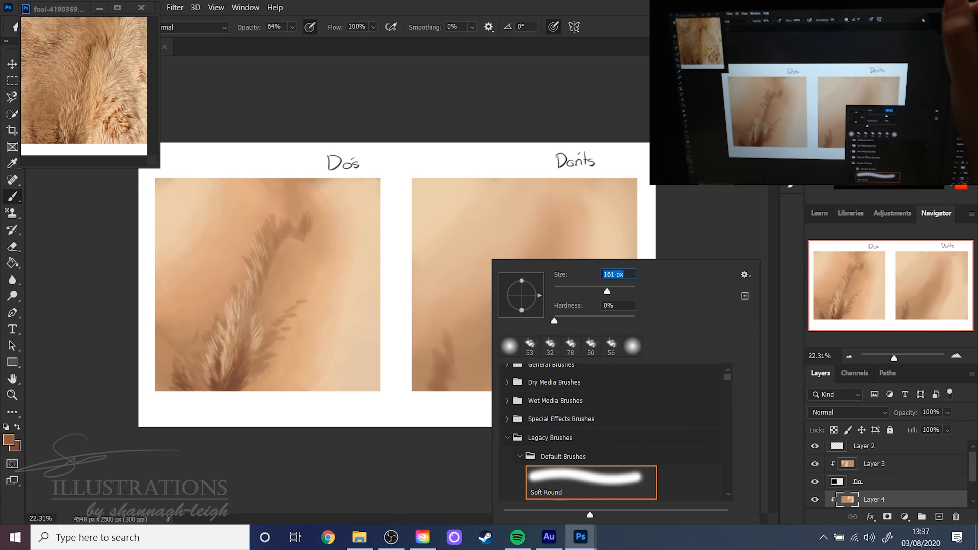
{"action": "key", "text": "Return"}
{"action": "mouse_move", "coordinate": [457, 393]}
{"action": "left_mouse_down"}
{"action": "mouse_move", "coordinate": [473, 394]}
{"action": "mouse_move", "coordinate": [464, 353]}
{"action": "mouse_move", "coordinate": [476, 368]}
{"action": "left_mouse_up"}
{"action": "mouse_move", "coordinate": [484, 401]}
{"action": "left_mouse_down"}
{"action": "mouse_move", "coordinate": [511, 375]}
{"action": "mouse_move", "coordinate": [508, 358]}
{"action": "mouse_move", "coordinate": [481, 376]}
{"action": "mouse_move", "coordinate": [493, 309]}
{"action": "left_mouse_up"}
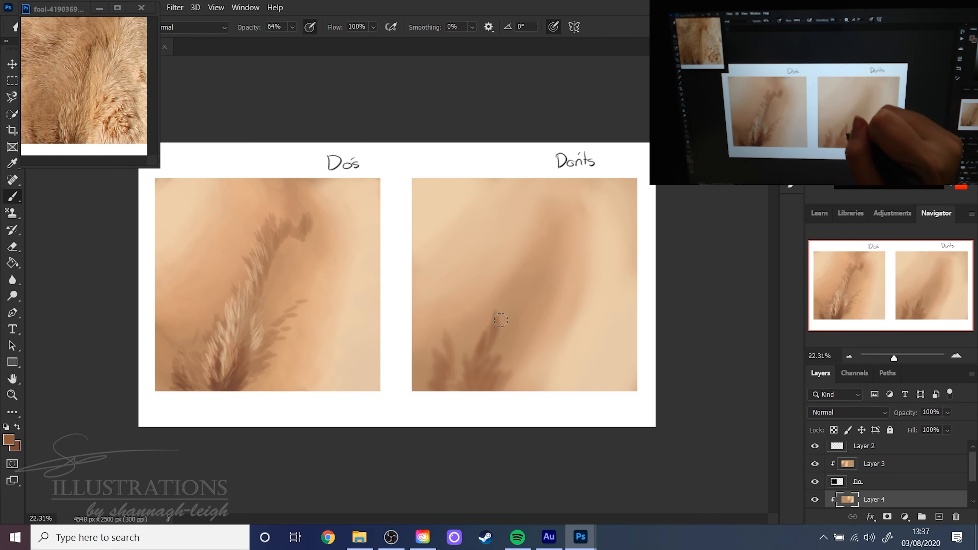
{"action": "mouse_move", "coordinate": [508, 347]}
{"action": "left_mouse_down"}
{"action": "mouse_move", "coordinate": [508, 292]}
{"action": "mouse_move", "coordinate": [518, 288]}
{"action": "mouse_move", "coordinate": [519, 310]}
{"action": "mouse_move", "coordinate": [525, 267]}
{"action": "mouse_move", "coordinate": [526, 296]}
{"action": "mouse_move", "coordinate": [533, 285]}
{"action": "mouse_move", "coordinate": [537, 229]}
{"action": "mouse_move", "coordinate": [551, 234]}
{"action": "mouse_move", "coordinate": [567, 215]}
{"action": "left_mouse_up"}
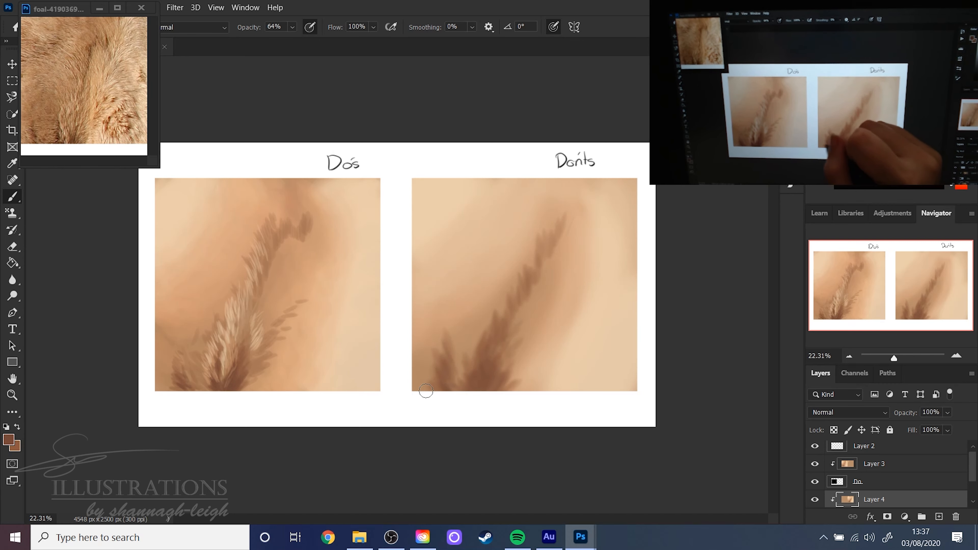
- Sample a mid brown from the Do's square and add softer fur strokes around the dark fur in the Don'ts square
{"action": "left_click", "coordinate": [279, 242], "text": "alt"}
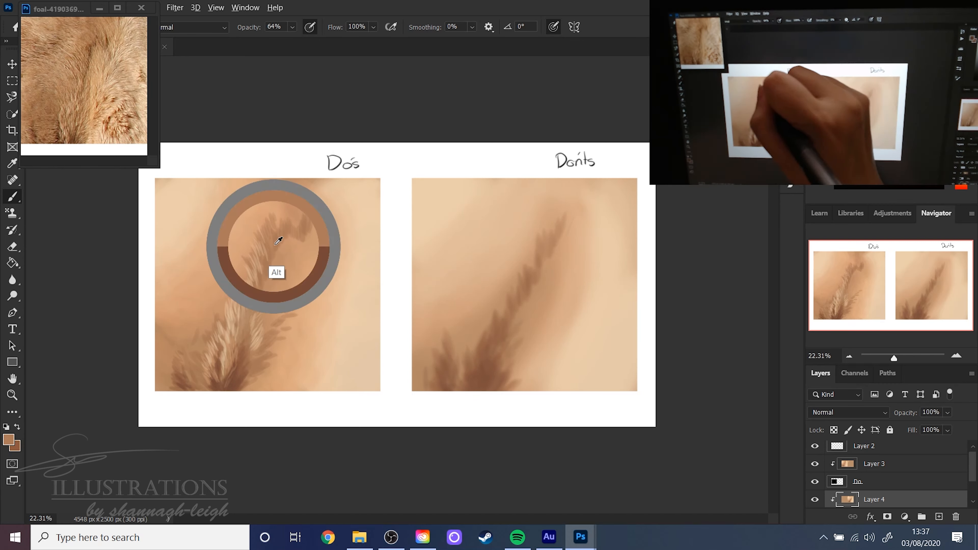
{"action": "mouse_move", "coordinate": [540, 255]}
{"action": "left_mouse_down"}
{"action": "mouse_move", "coordinate": [534, 283]}
{"action": "mouse_move", "coordinate": [545, 286]}
{"action": "left_mouse_up"}
{"action": "left_click_drag", "start_coordinate": [560, 247], "coordinate": [554, 270]}
{"action": "left_click_drag", "start_coordinate": [576, 228], "coordinate": [567, 259]}
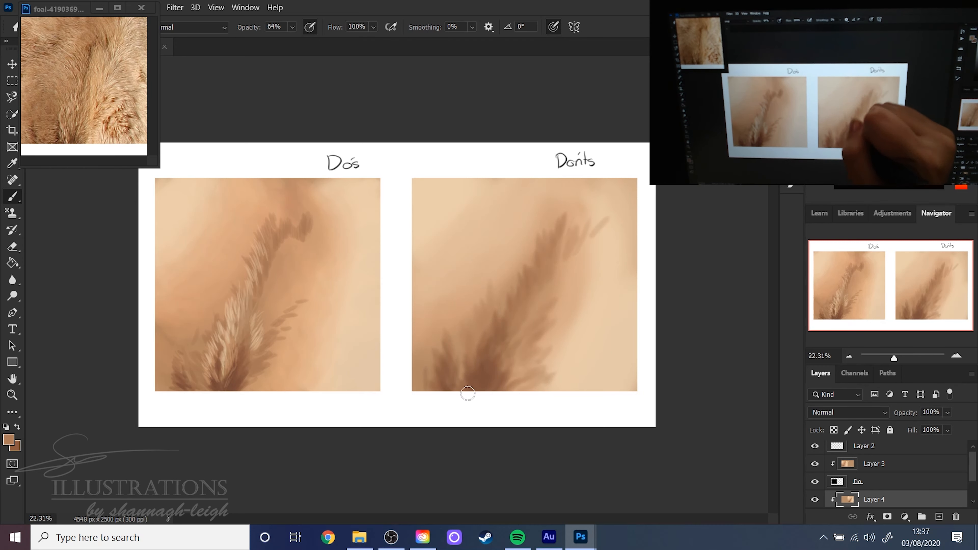
- Sample a light tone from the Don'ts square, choose the pale cream f0dec8, and set the Soft Round brush to 92 px
{"action": "left_click", "coordinate": [613, 360], "text": "alt"}
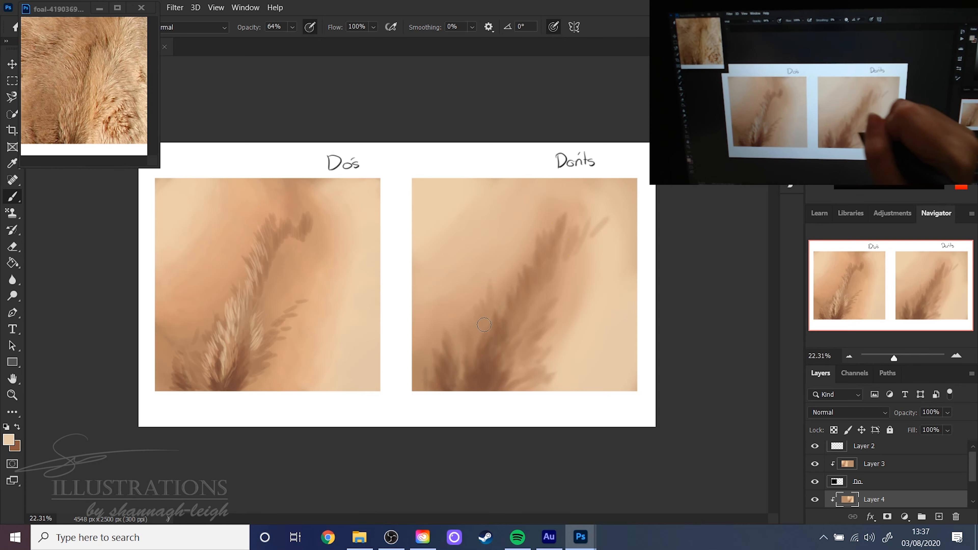
{"action": "key", "text": "x"}
{"action": "left_click", "coordinate": [17, 443]}
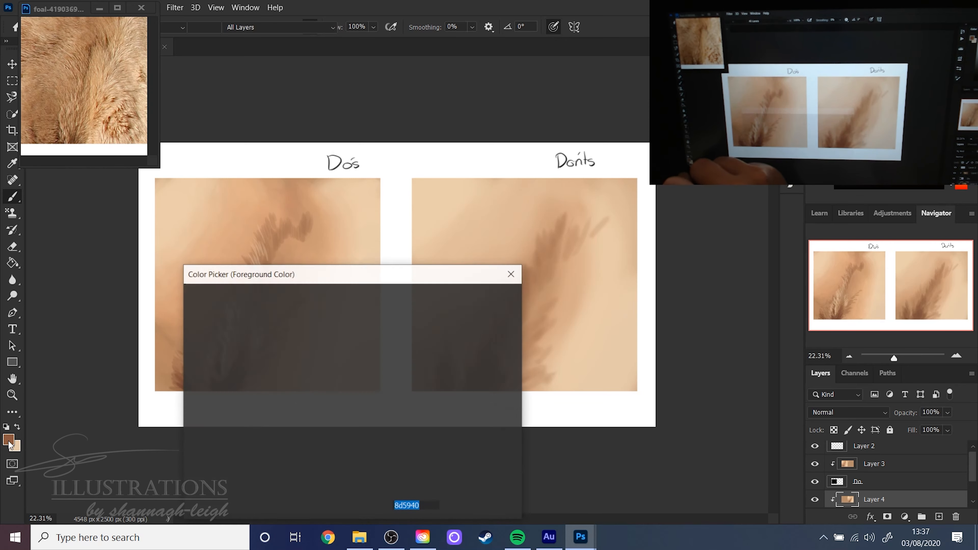
{"action": "left_click", "coordinate": [454, 296]}
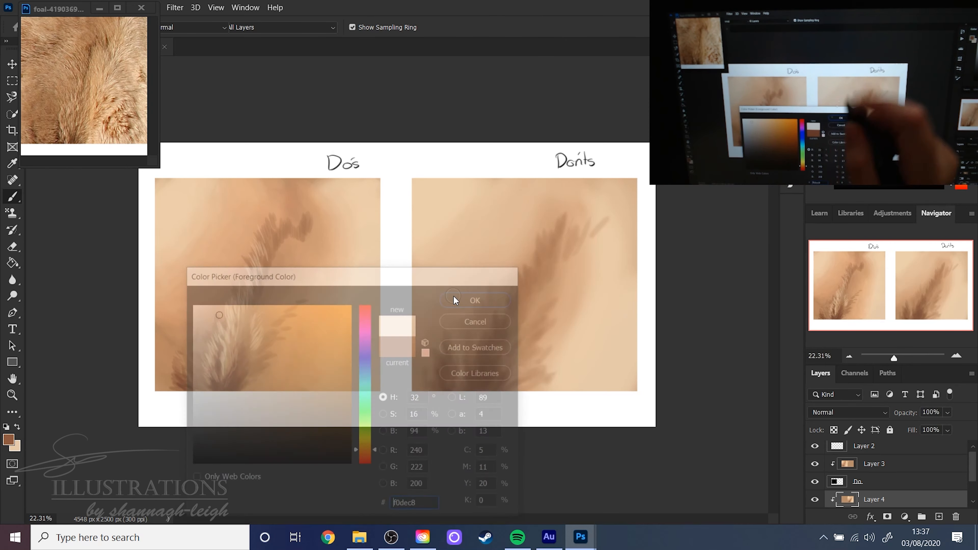
{"action": "right_click", "coordinate": [488, 261]}
{"action": "left_click", "coordinate": [585, 289]}
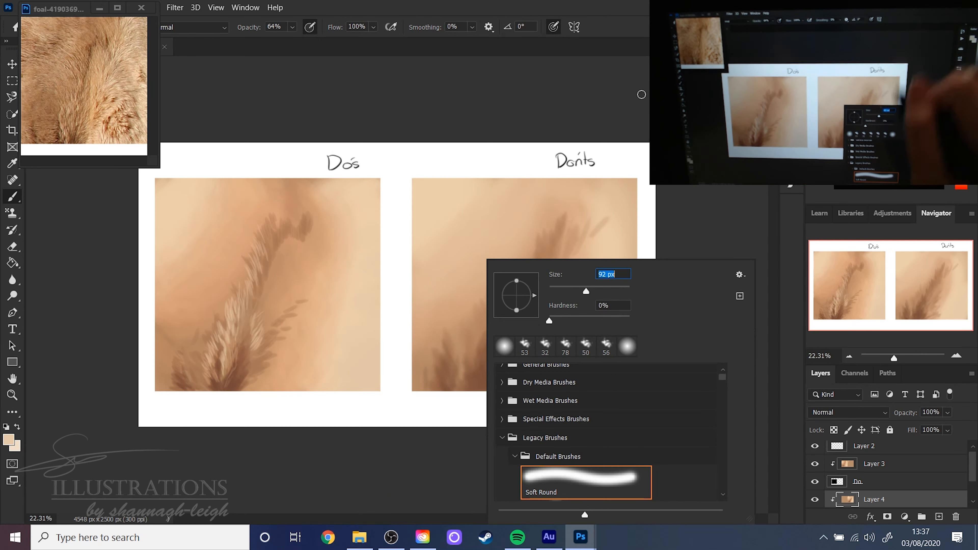
- Paint soft light fur strokes over the dark tuft in the Don'ts square's lower-left corner
{"action": "left_click", "coordinate": [616, 50]}
{"action": "left_click_drag", "start_coordinate": [435, 386], "coordinate": [433, 340]}
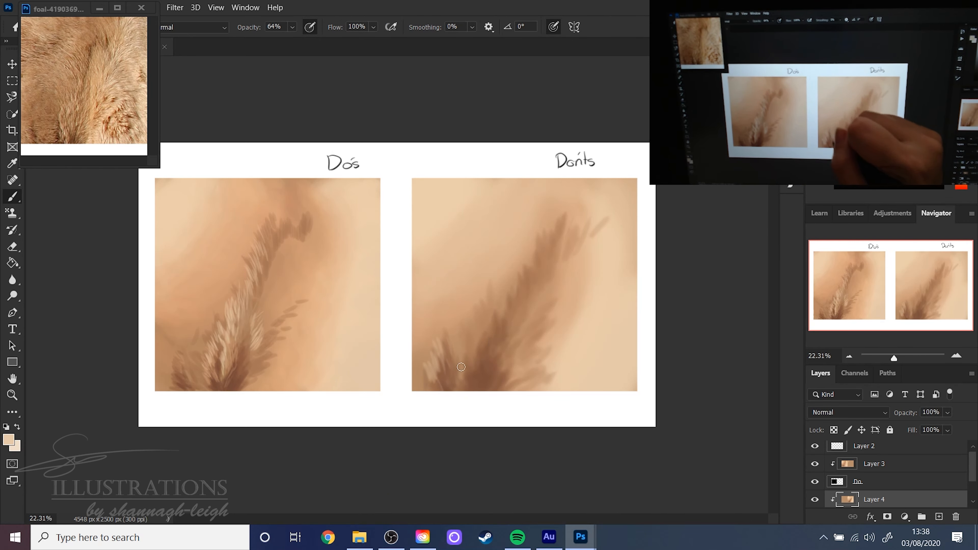
{"action": "mouse_move", "coordinate": [461, 370]}
{"action": "left_mouse_down"}
{"action": "mouse_move", "coordinate": [459, 331]}
{"action": "mouse_move", "coordinate": [472, 373]}
{"action": "mouse_move", "coordinate": [466, 314]}
{"action": "left_mouse_up"}
- Set the Soft Round brush to 67 px and paint light fur strokes up the left edge of the Don'ts square's dark fur
{"action": "right_click", "coordinate": [524, 338]}
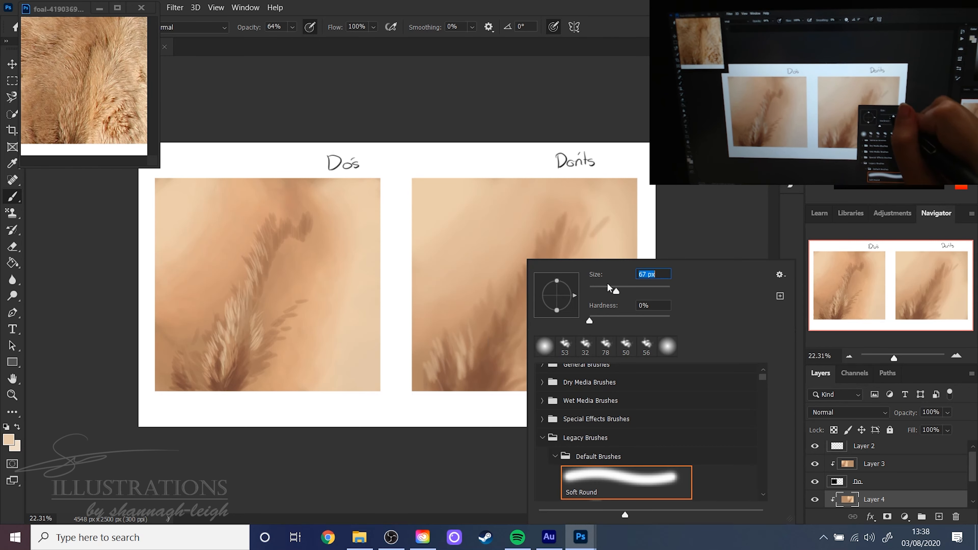
{"action": "mouse_move", "coordinate": [464, 362]}
{"action": "left_mouse_down"}
{"action": "mouse_move", "coordinate": [467, 310]}
{"action": "mouse_move", "coordinate": [474, 342]}
{"action": "mouse_move", "coordinate": [479, 319]}
{"action": "left_mouse_up"}
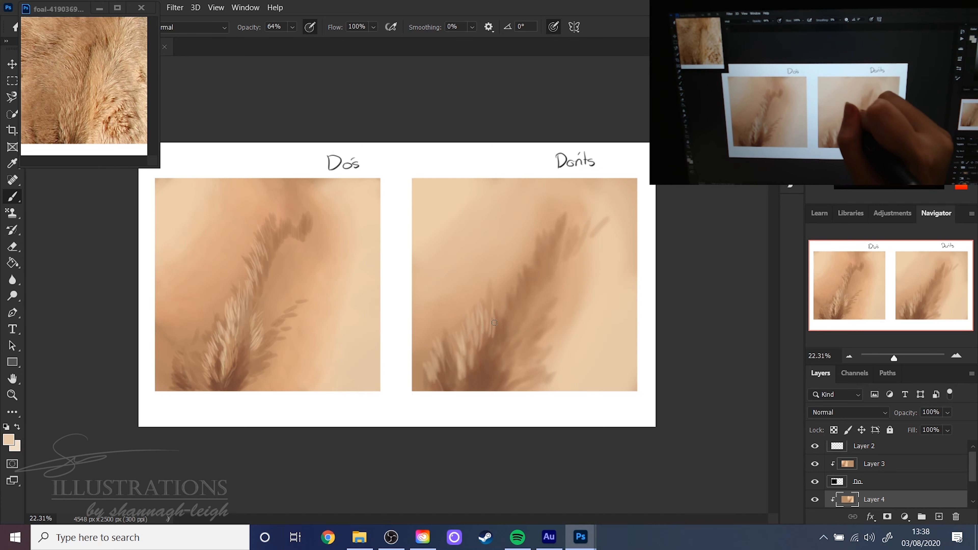
{"action": "left_click_drag", "start_coordinate": [478, 379], "coordinate": [482, 360]}
{"action": "left_click_drag", "start_coordinate": [486, 367], "coordinate": [485, 340]}
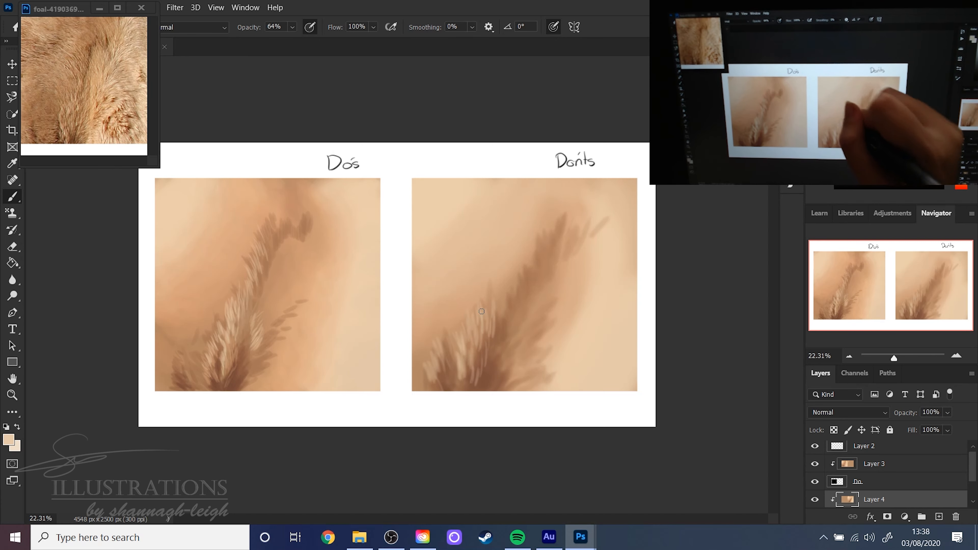
{"action": "left_click_drag", "start_coordinate": [489, 304], "coordinate": [491, 283]}
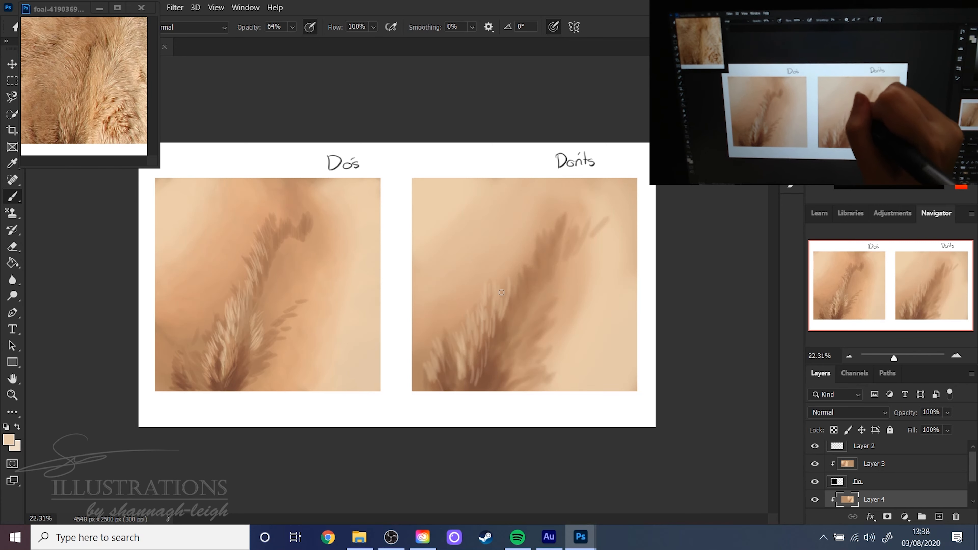
- Add light fur strokes along the right side of the Don'ts square's dark fur, down to its lower edge
{"action": "left_click_drag", "start_coordinate": [521, 324], "coordinate": [511, 334]}
{"action": "left_click_drag", "start_coordinate": [524, 330], "coordinate": [514, 368]}
{"action": "left_click_drag", "start_coordinate": [541, 352], "coordinate": [514, 372]}
{"action": "left_click_drag", "start_coordinate": [527, 369], "coordinate": [508, 388]}
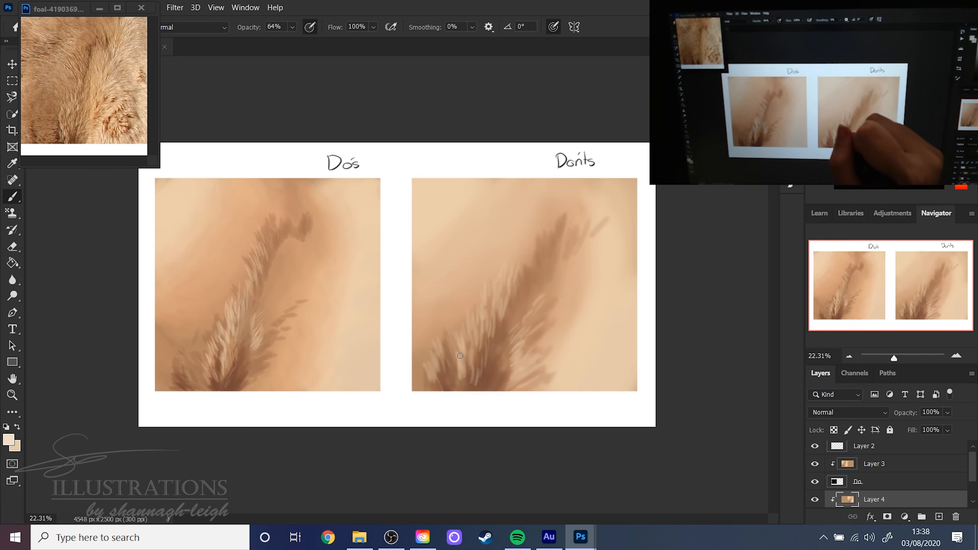
- Switch to the paler cream and add short highlight strokes over the light fur on the left side of the Don'ts tuft
{"action": "left_click_drag", "start_coordinate": [460, 355], "coordinate": [461, 371]}
{"action": "mouse_move", "coordinate": [466, 341]}
{"action": "left_mouse_down"}
{"action": "mouse_move", "coordinate": [461, 372]}
{"action": "mouse_move", "coordinate": [465, 358]}
{"action": "left_mouse_up"}
{"action": "left_click_drag", "start_coordinate": [474, 337], "coordinate": [472, 358]}
{"action": "mouse_move", "coordinate": [478, 323]}
{"action": "left_mouse_down"}
{"action": "mouse_move", "coordinate": [473, 341]}
{"action": "mouse_move", "coordinate": [478, 330]}
{"action": "left_mouse_up"}
{"action": "left_click_drag", "start_coordinate": [491, 305], "coordinate": [484, 318]}
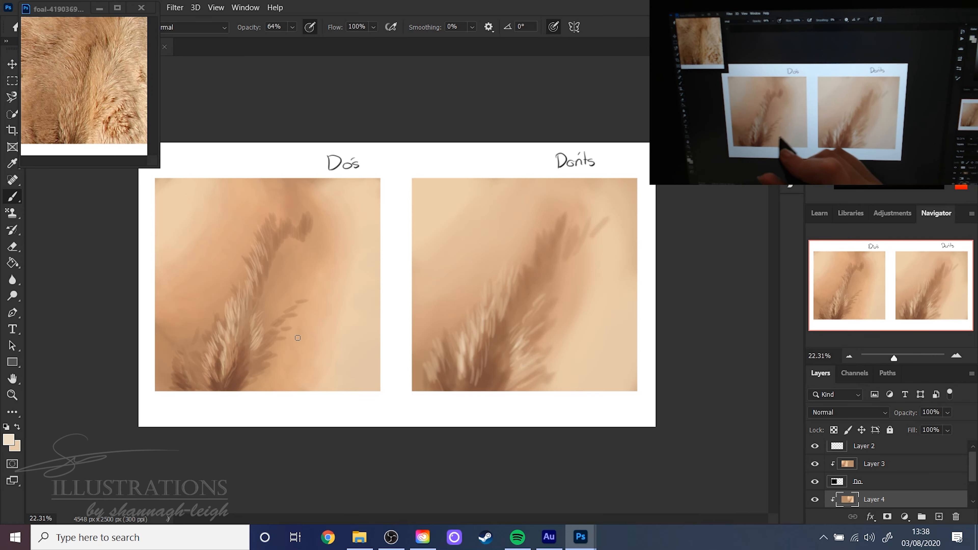
- Set the Soft Round brush to 124 px, make Layer 3 active, and sample a light tan from the Do's fur
{"action": "right_click", "coordinate": [322, 340]}
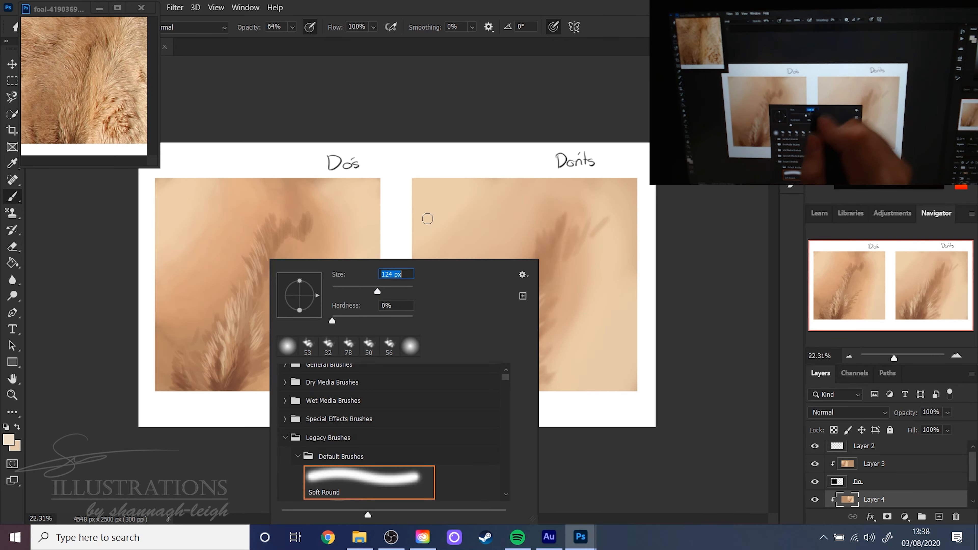
{"action": "key", "text": "Return"}
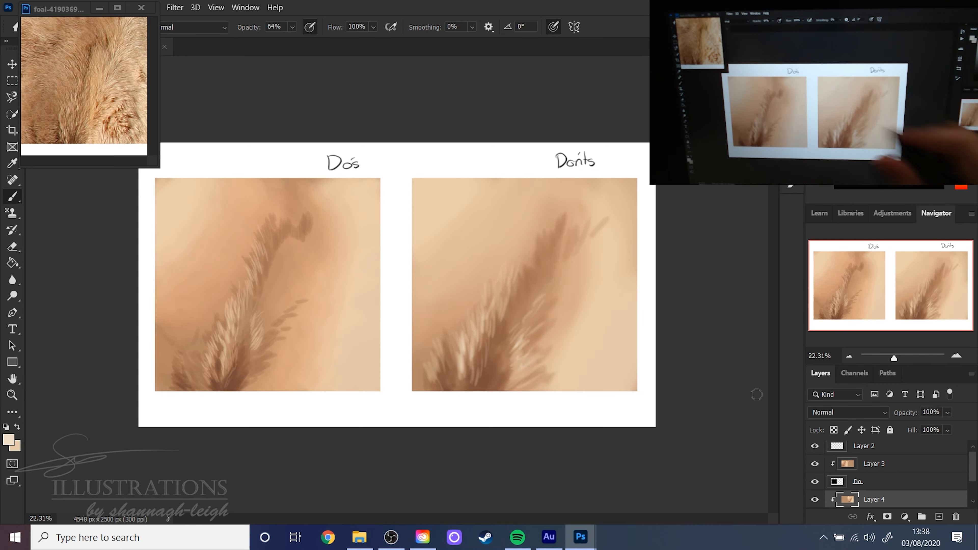
{"action": "left_click", "coordinate": [903, 460]}
{"action": "left_click", "coordinate": [226, 343], "text": "alt"}
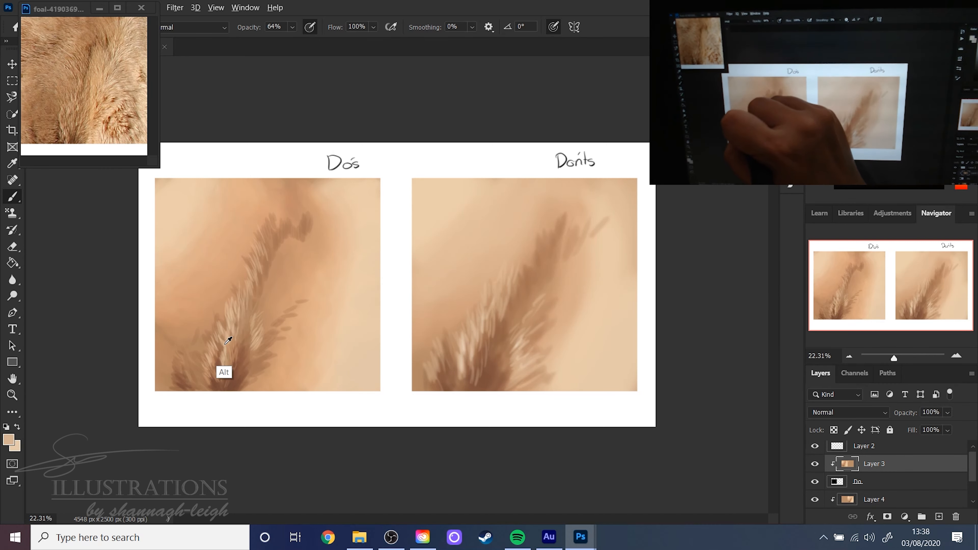